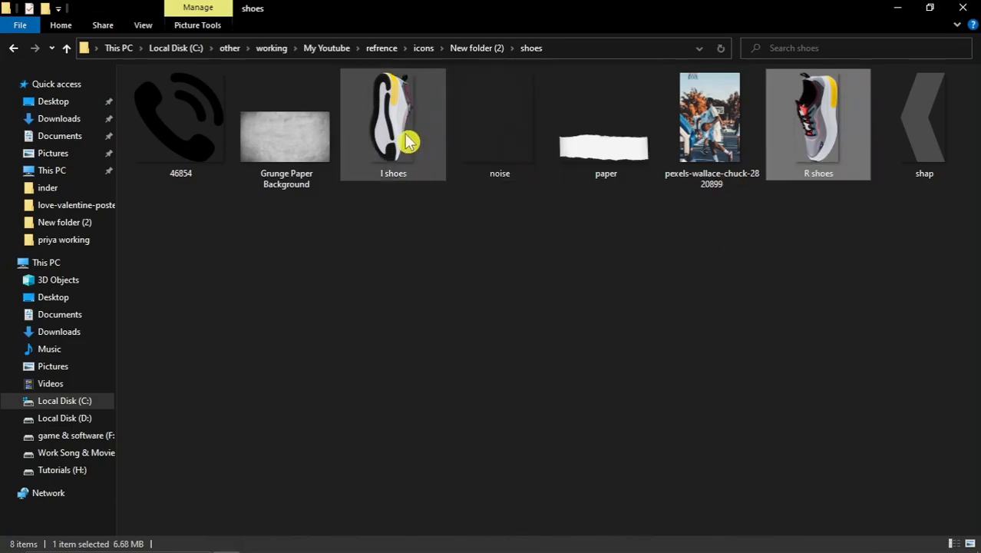
# Step: Place the I shoes and R shoes images from the shoes folder into the Photoshop document
pyautogui.moveTo(409, 142); pyautogui.dragTo(401, 287)
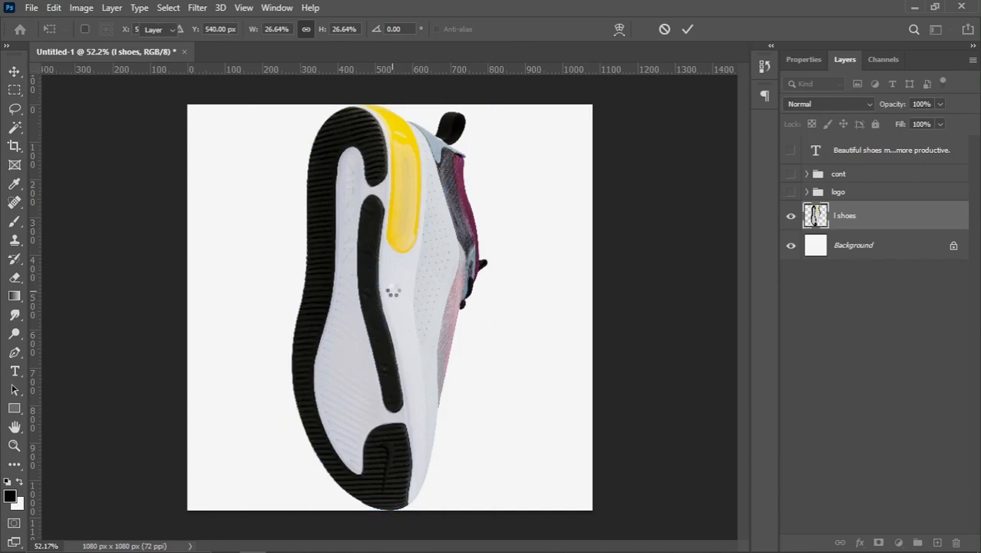
pyautogui.press('Return')
pyautogui.press('Return')
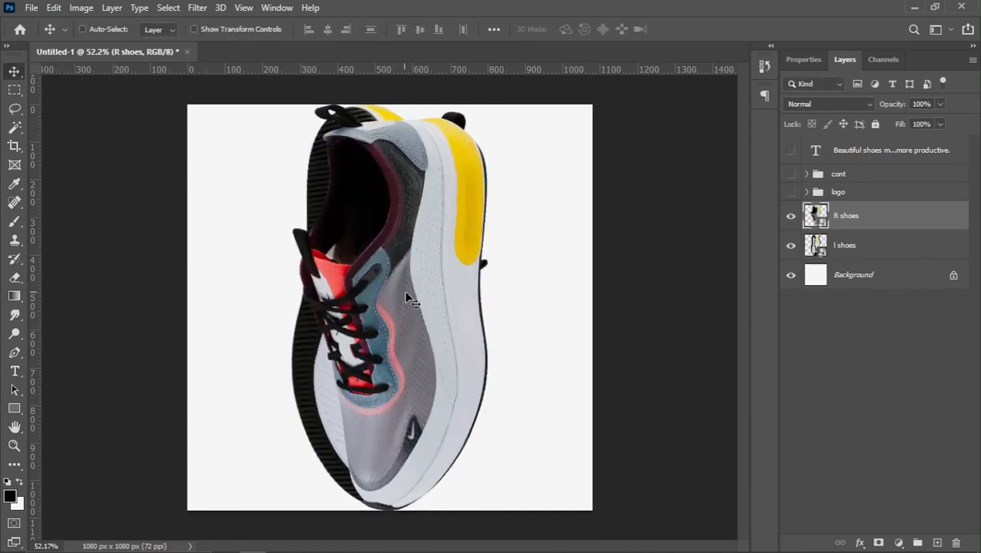
# Step: Scale the R shoes and I shoes layers down together to about 64% around the canvas centre
pyautogui.keyDown('shift'); pyautogui.click(861, 245); pyautogui.keyUp('shift')
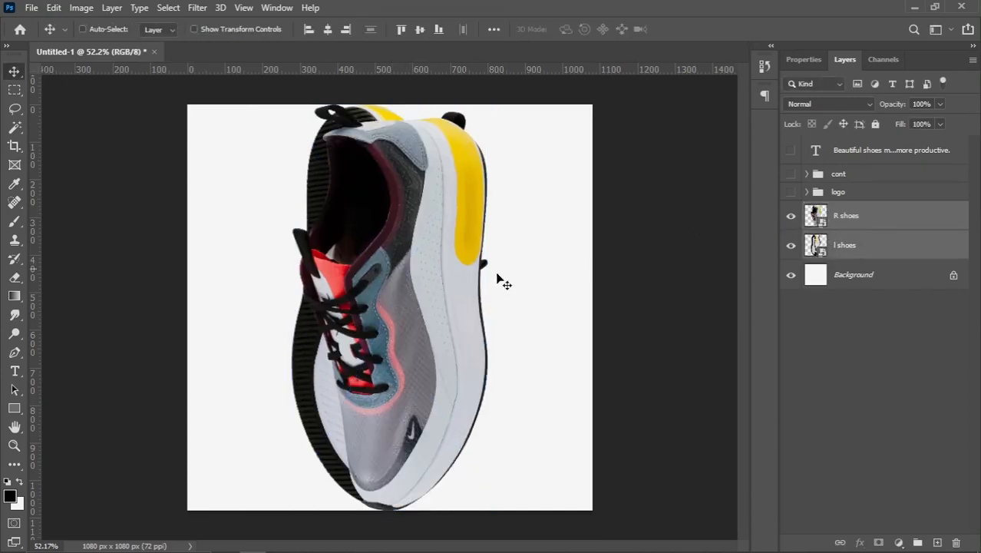
pyautogui.hotkey('ctrl', 't')
pyautogui.moveTo(390, 512); pyautogui.dragTo(389, 439)
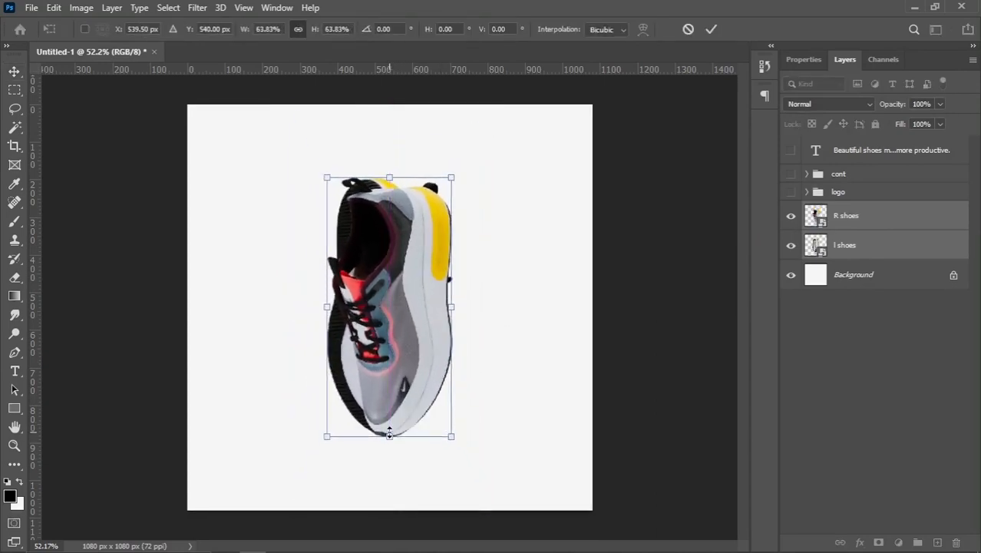
pyautogui.press('Return')
# Step: Shift the R shoes layer left of the other shoe and rotate it clockwise so its heel leans inward
pyautogui.click(880, 220)
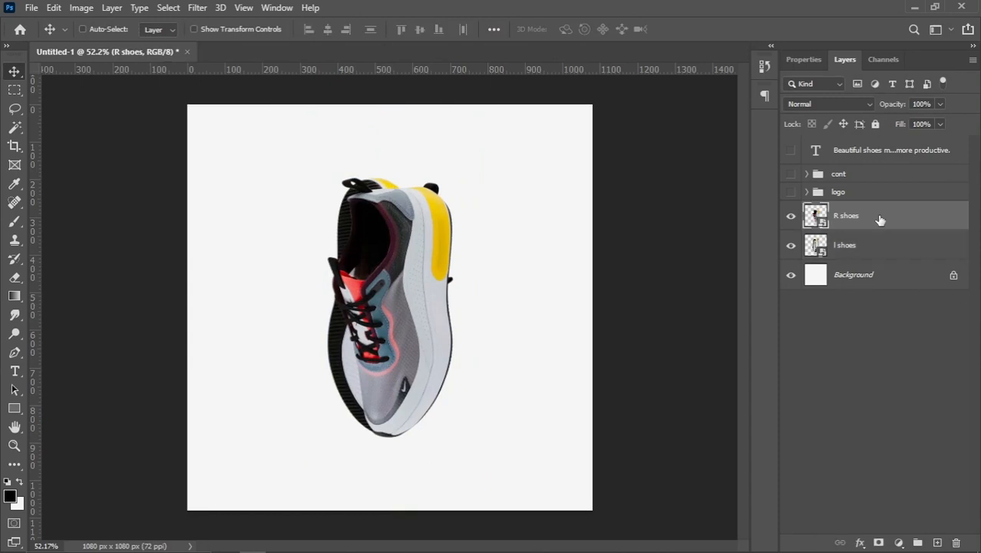
pyautogui.moveTo(407, 300); pyautogui.dragTo(353, 301)
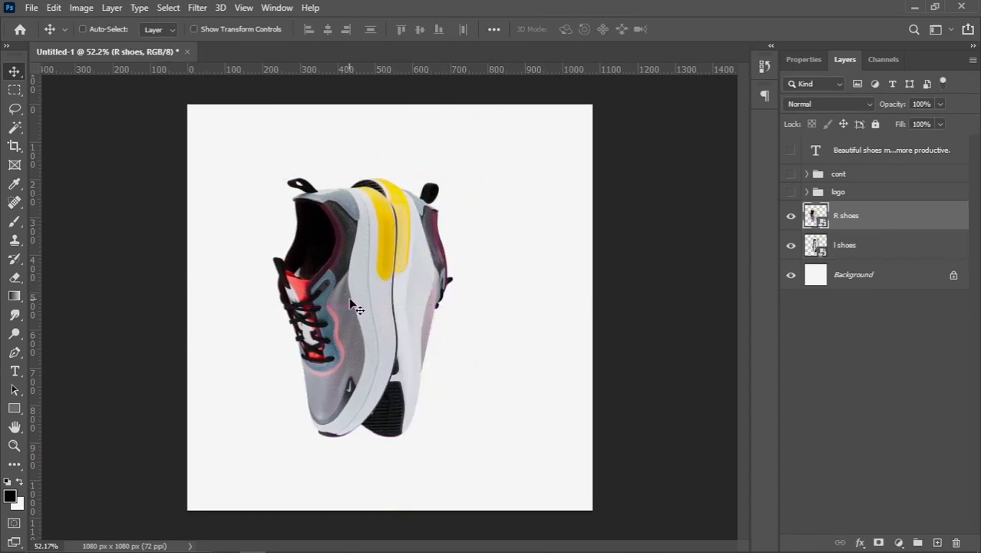
pyautogui.hotkey('ctrl', 't')
pyautogui.moveTo(382, 147); pyautogui.dragTo(423, 180)
pyautogui.press('Escape')
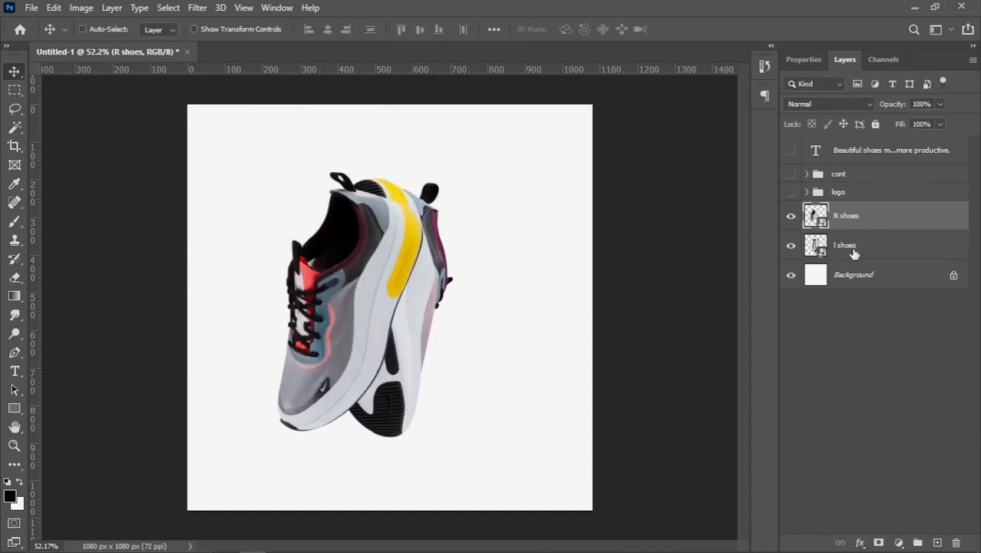
# Step: Rotate the I shoes layer about -9° and move it up and right so it leans behind the front shoe
pyautogui.click(843, 247)
pyautogui.hotkey('ctrl', 't')
pyautogui.moveTo(519, 361); pyautogui.dragTo(536, 306)
pyautogui.moveTo(436, 330); pyautogui.dragTo(458, 307)
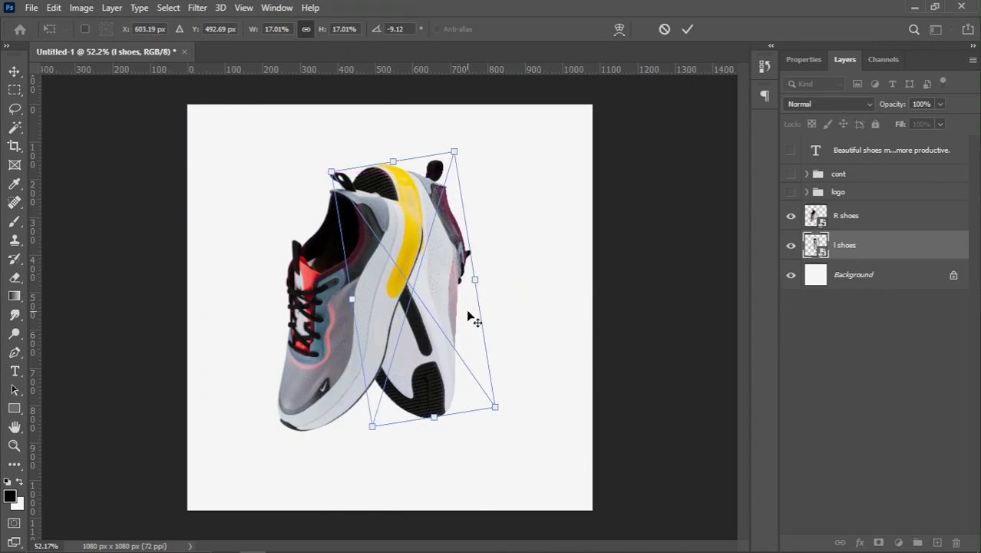
pyautogui.press('Return')
# Step: Tilt the R shoes layer slightly further clockwise
pyautogui.rightClick(388, 274)
pyautogui.click(401, 281)
pyautogui.hotkey('ctrl', 't')
pyautogui.moveTo(459, 195); pyautogui.dragTo(475, 183)
pyautogui.press('Return')
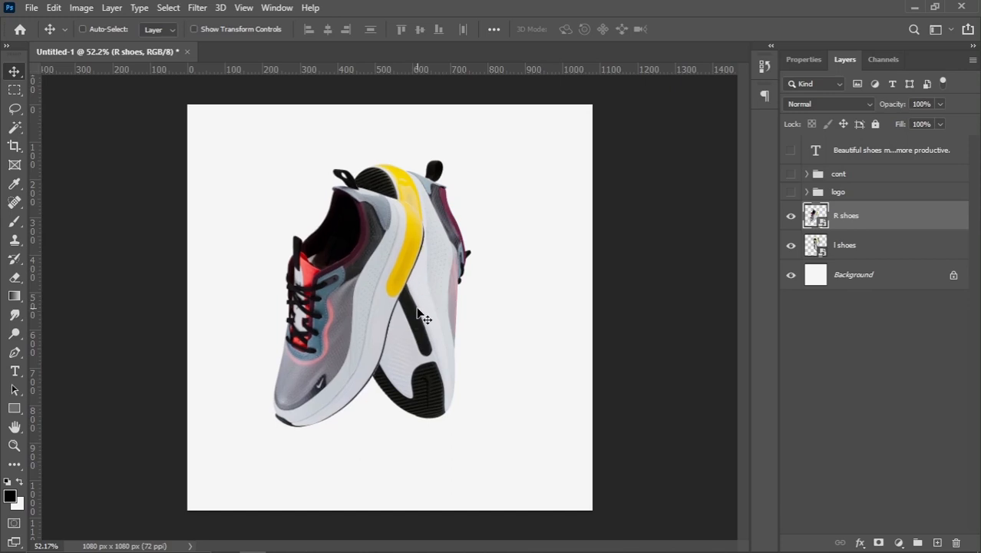
# Step: Tilt the I shoes layer slightly further counterclockwise and nudge both shoes together a little down and to the right
pyautogui.rightClick(422, 318)
pyautogui.click(442, 318)
pyautogui.hotkey('ctrl', 't')
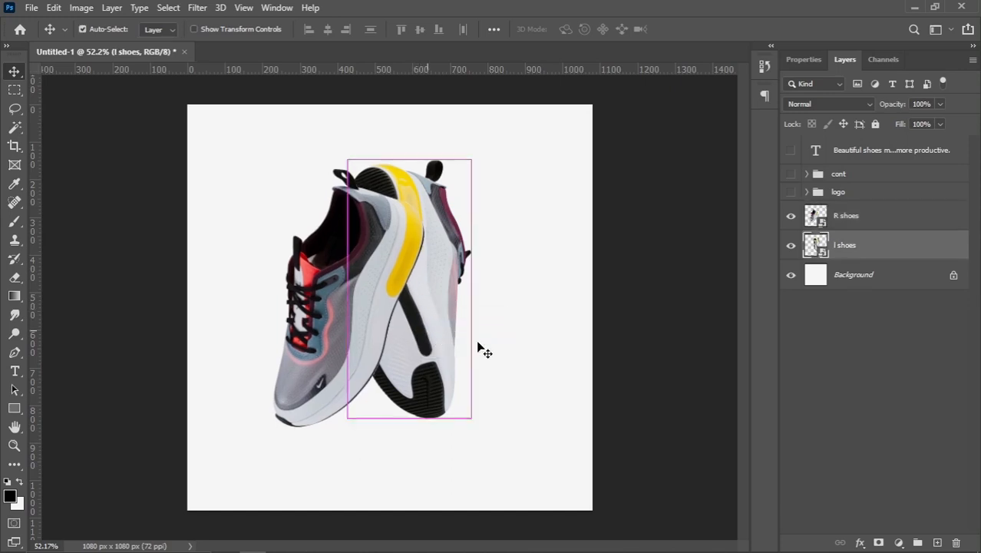
pyautogui.moveTo(478, 346); pyautogui.dragTo(537, 345)
pyautogui.press('Return')
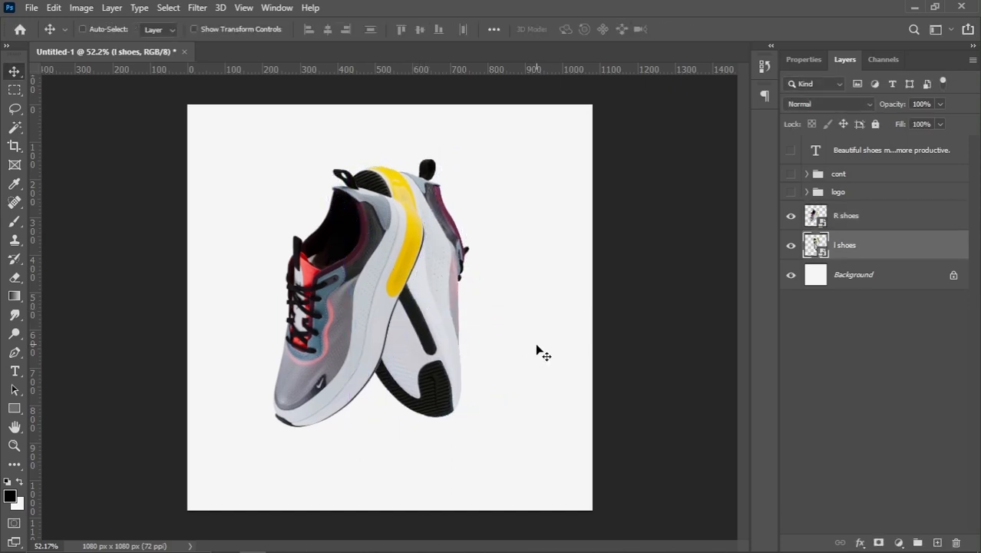
pyautogui.keyDown('shift'); pyautogui.click(851, 225); pyautogui.keyUp('shift')
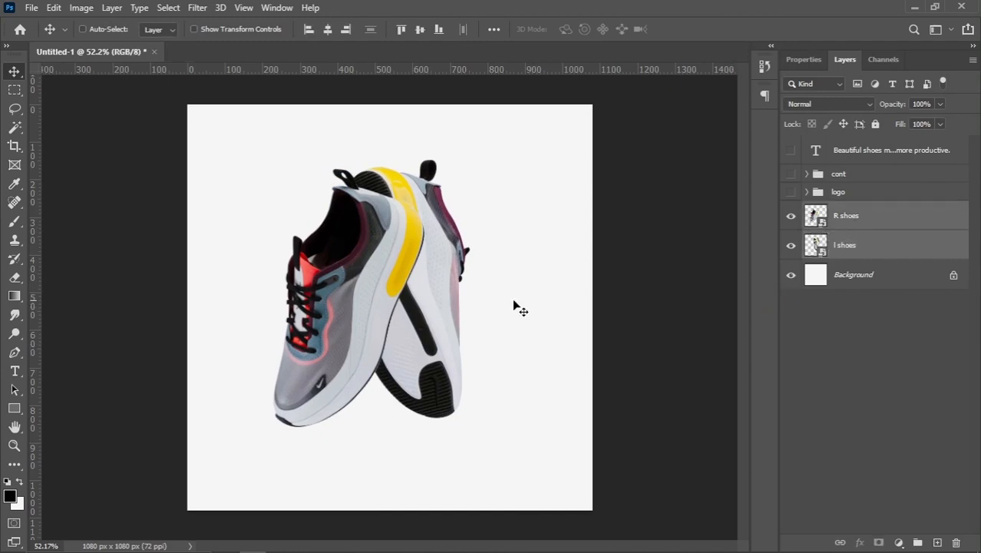
pyautogui.moveTo(393, 301); pyautogui.dragTo(400, 310)
# Step: Duplicate the R shoes layer and rasterize the copy
pyautogui.click(881, 225)
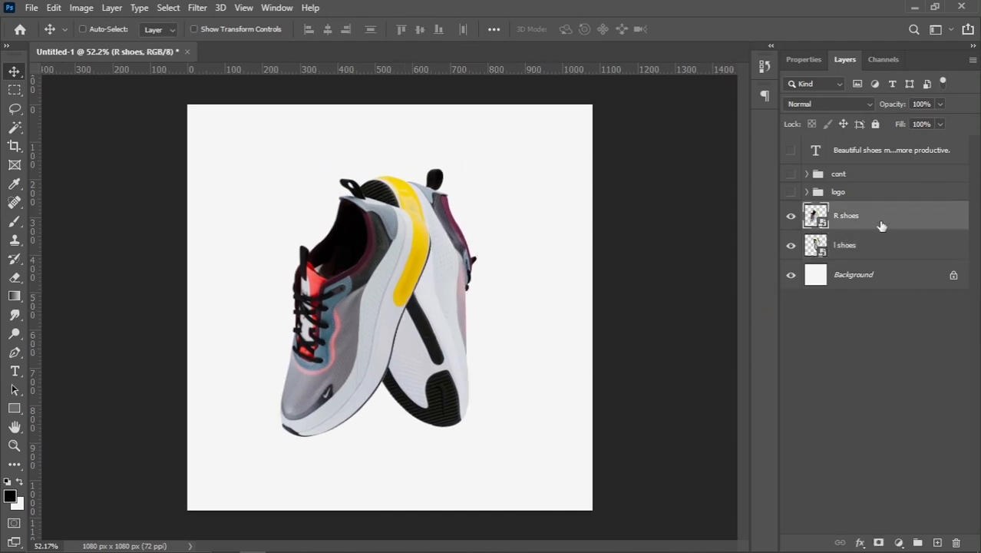
pyautogui.moveTo(873, 224); pyautogui.dragTo(937, 543)
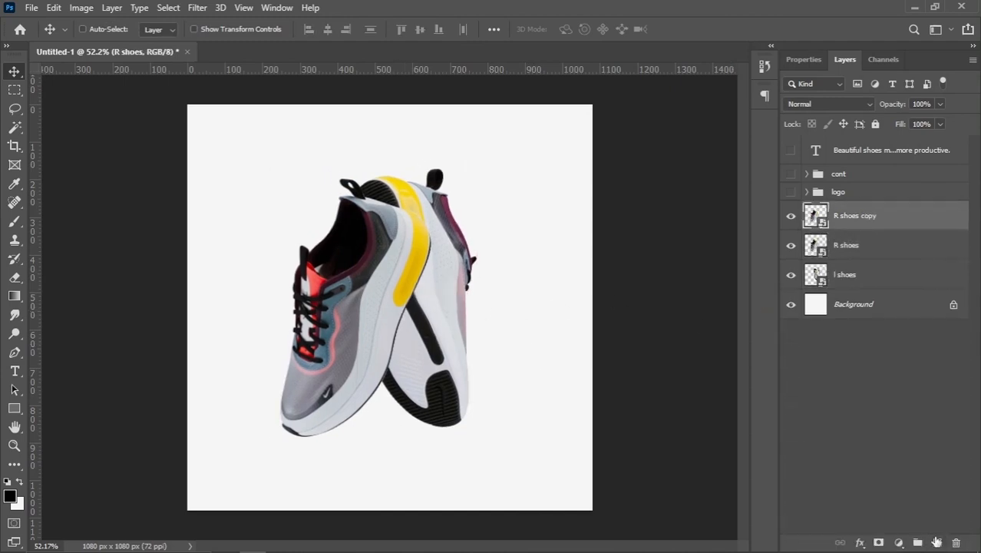
pyautogui.rightClick(887, 220)
pyautogui.click(765, 287)
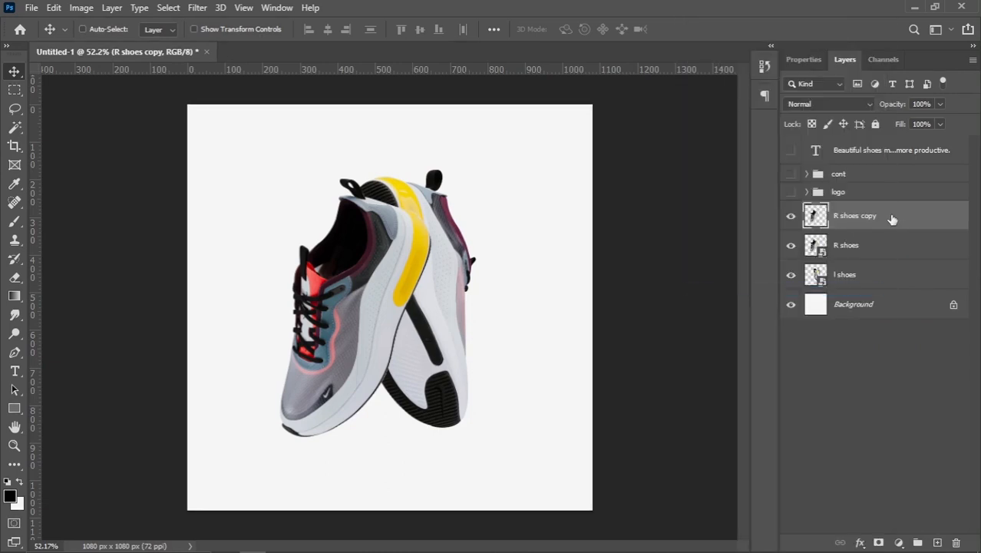
# Step: Turn the R shoes copy solid black with Hue/Saturation, setting Saturation to -100 and Lightness to -100
pyautogui.click(81, 9)
pyautogui.moveTo(96, 45)
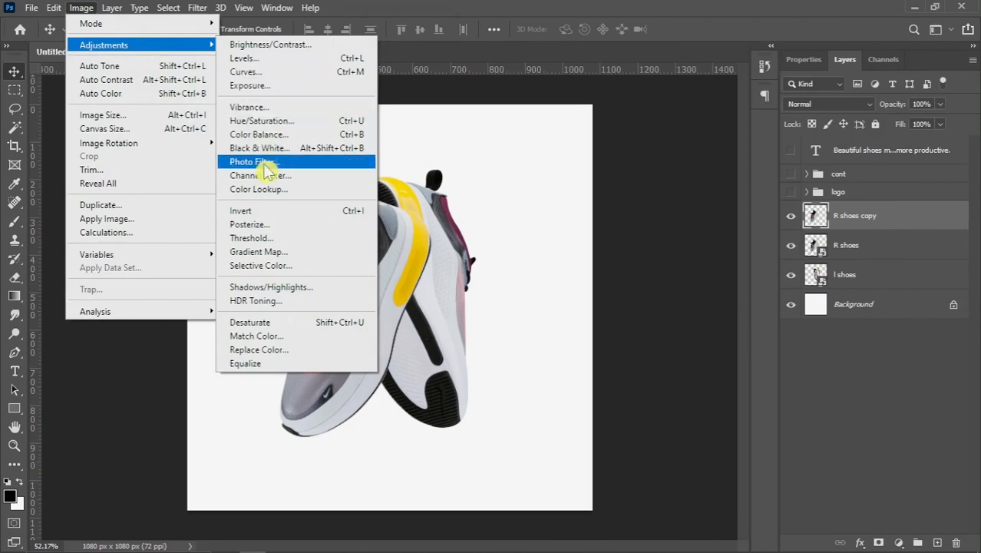
pyautogui.click(273, 123)
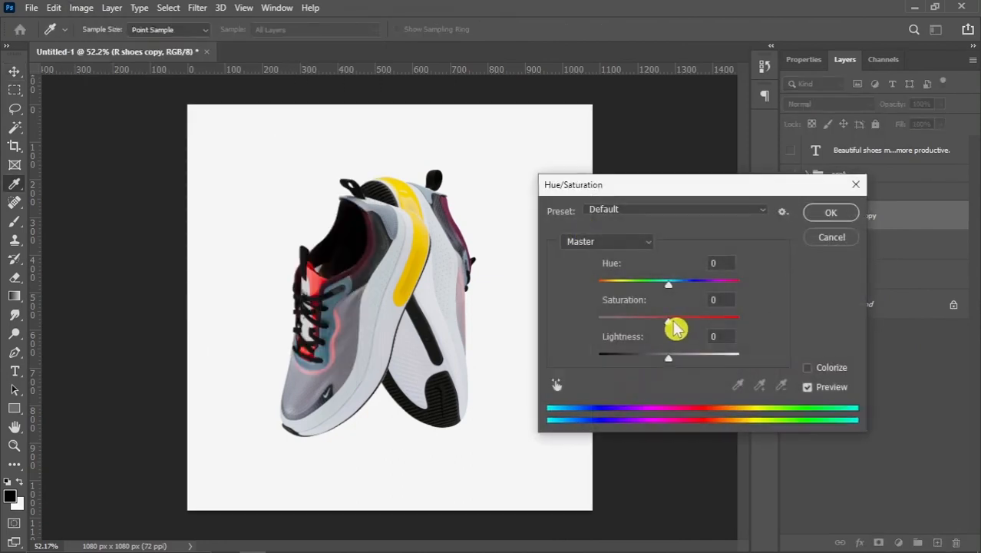
pyautogui.moveTo(671, 322); pyautogui.dragTo(567, 331)
pyautogui.moveTo(668, 358); pyautogui.dragTo(521, 350)
pyautogui.click(832, 212)
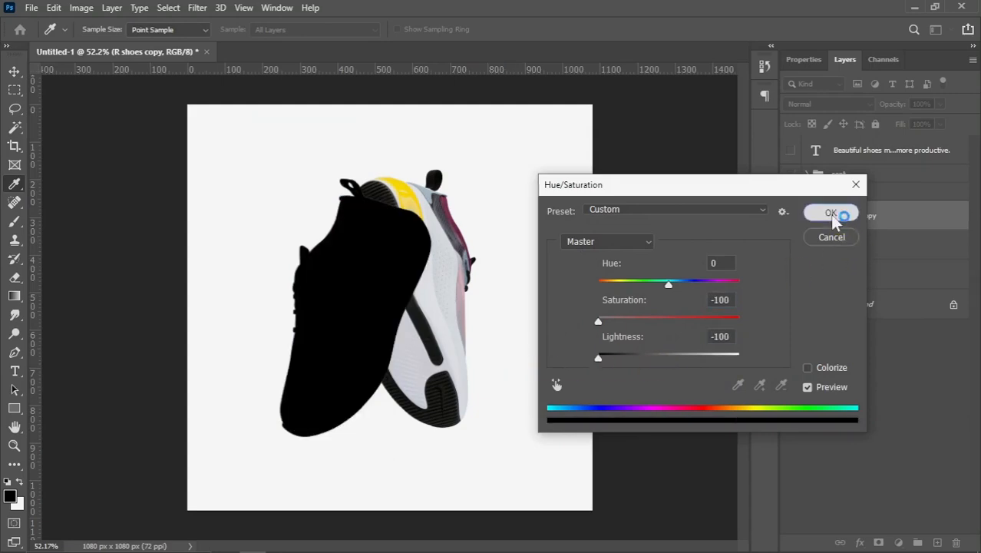
# Step: Move the R shoes copy beneath the R shoes layer and clip it to the I shoes layer
pyautogui.moveTo(883, 223); pyautogui.dragTo(860, 265)
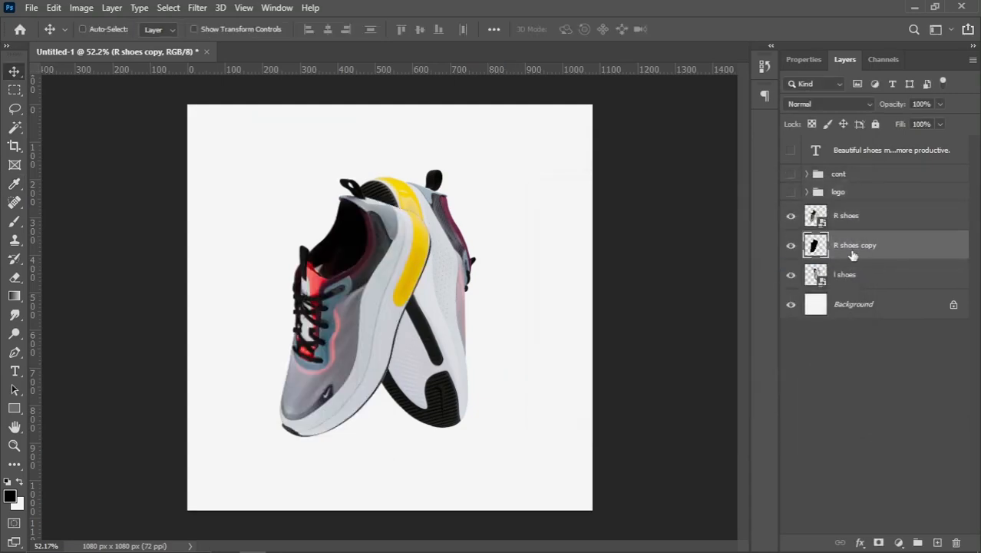
pyautogui.rightClick(889, 248)
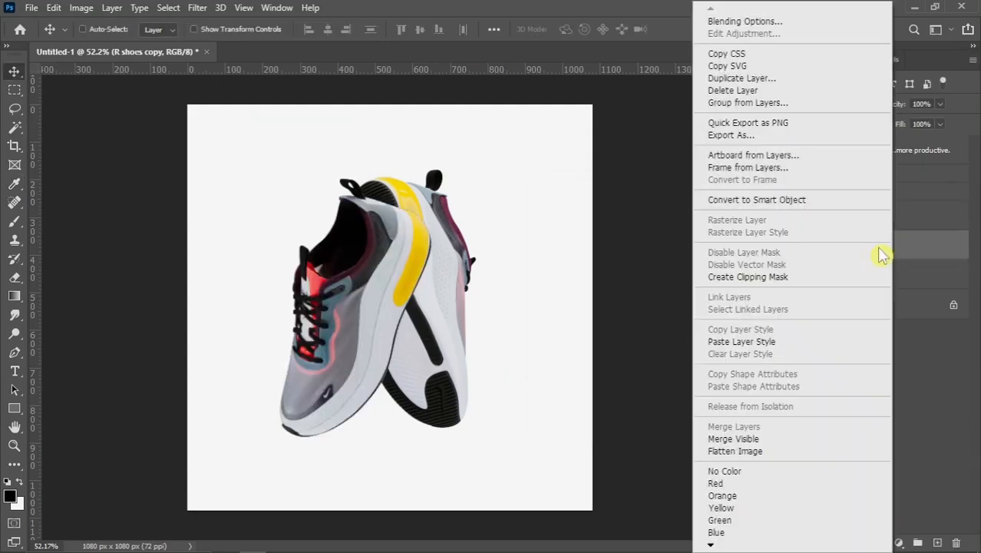
pyautogui.click(756, 277)
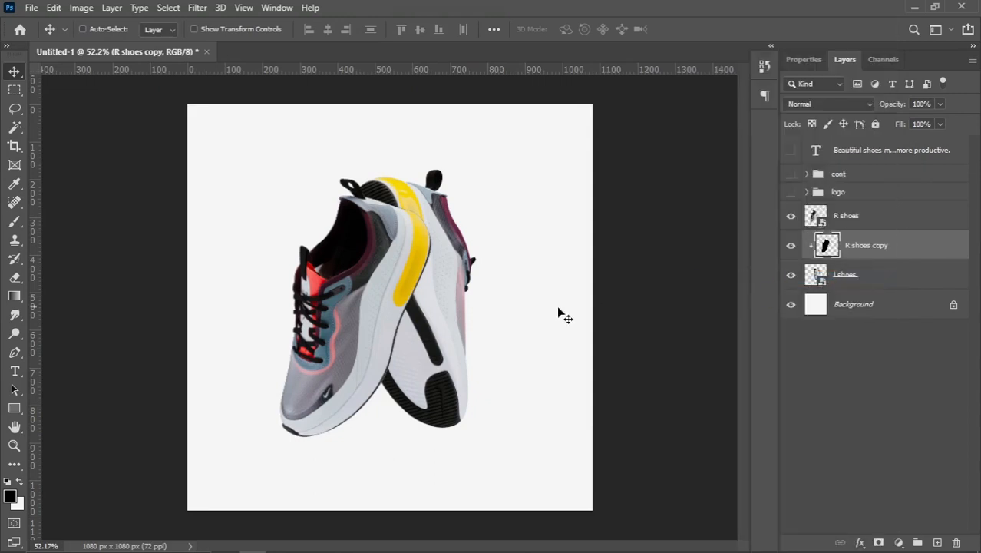
# Step: Skew the black R shoes copy about -3.6° to the right and reduce its height to about 98.6%, forming a shadow on the rear shoe
pyautogui.hotkey('ctrl', 't')
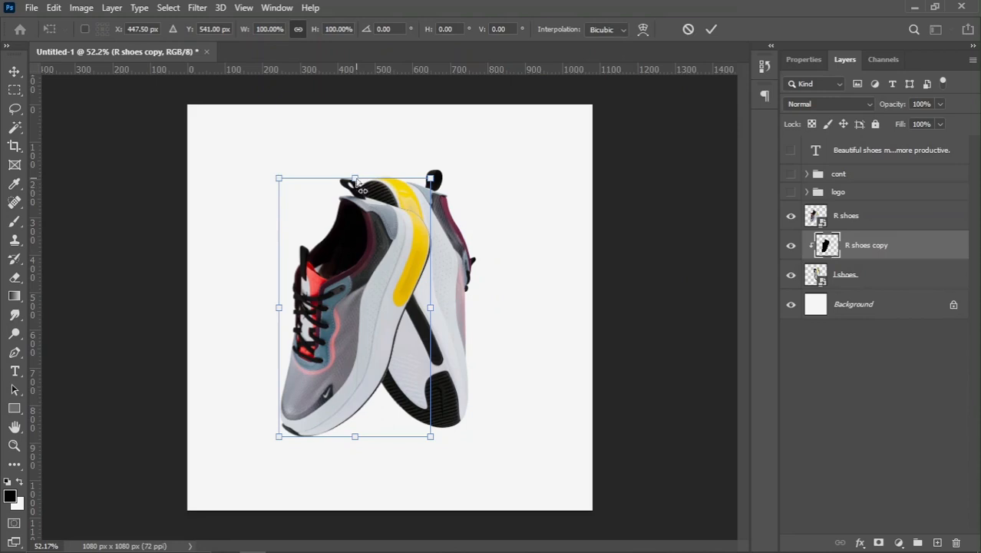
pyautogui.moveTo(357, 181); pyautogui.dragTo(373, 183)
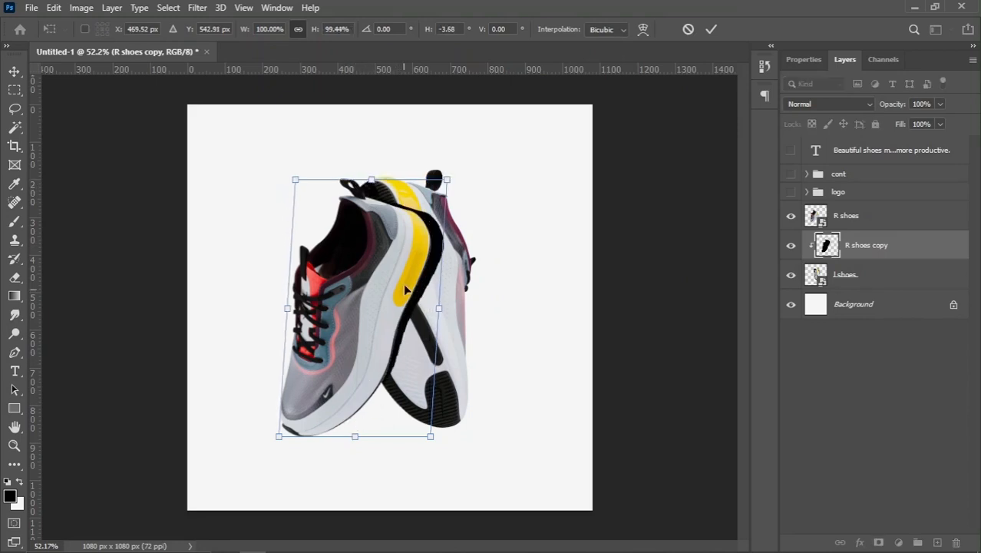
pyautogui.moveTo(372, 183)
pyautogui.mouseDown()
pyautogui.moveTo(370, 172)
pyautogui.moveTo(376, 192)
pyautogui.mouseUp()
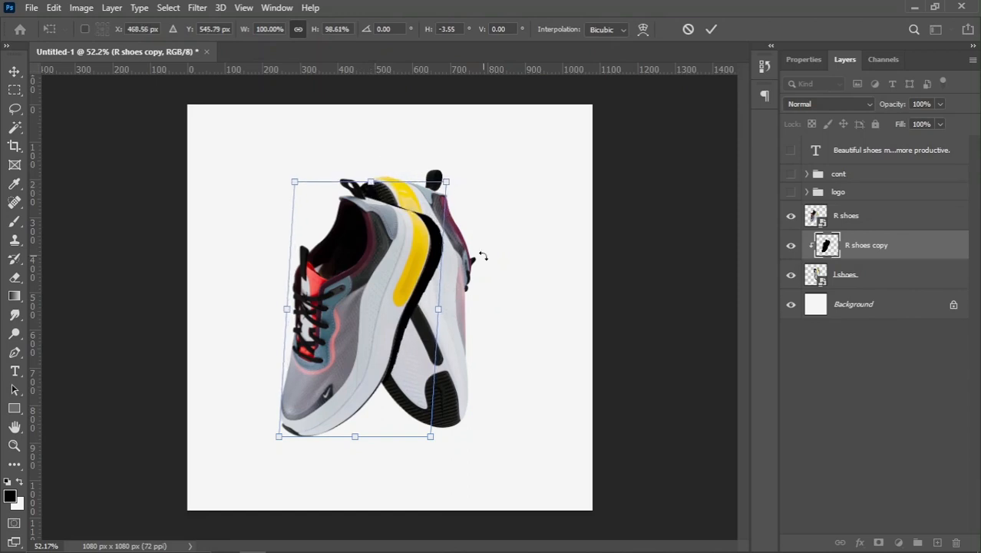
pyautogui.press('Return')
# Step: Soften the black R shoes copy with a Gaussian Blur, raising the radius slightly above the preset one
pyautogui.click(197, 8)
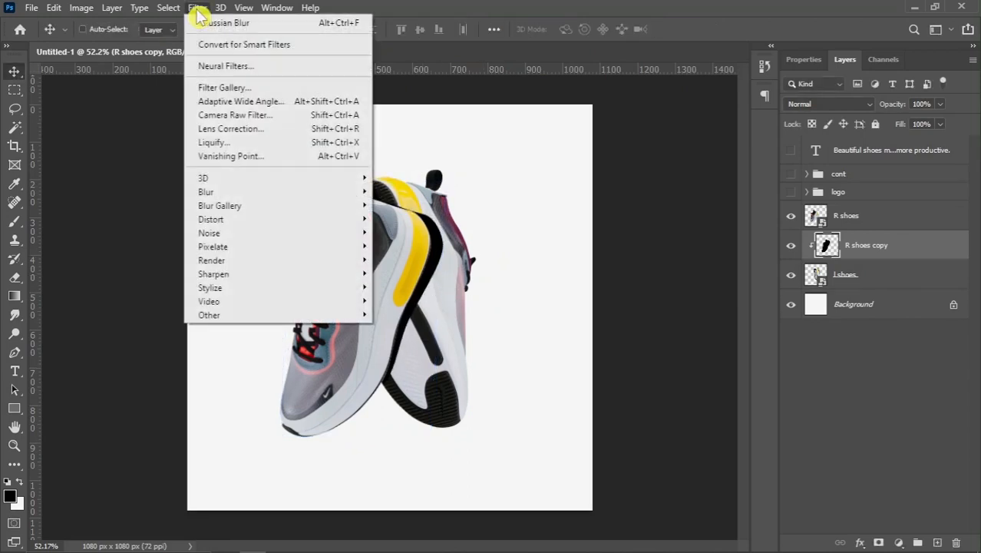
pyautogui.moveTo(275, 193)
pyautogui.click(402, 246)
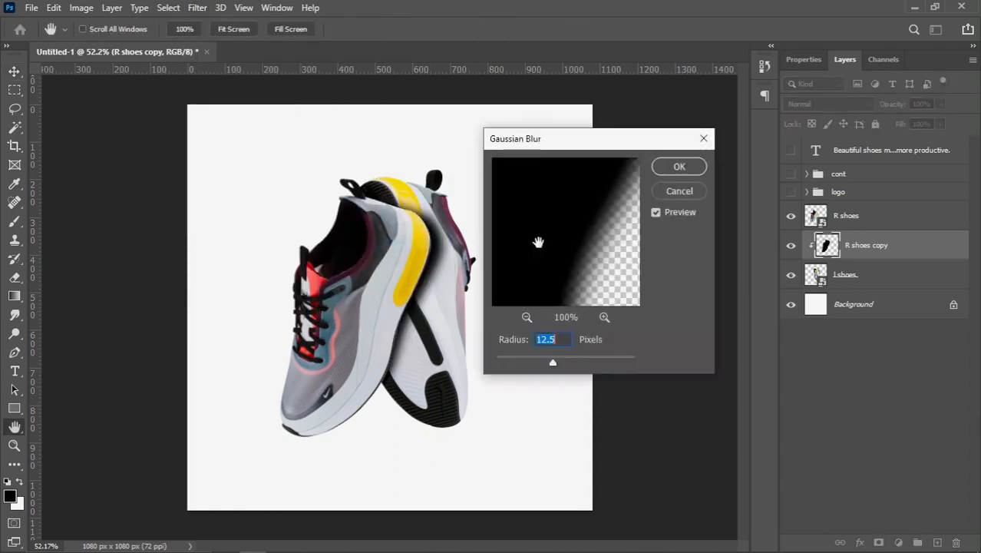
pyautogui.click(565, 362)
pyautogui.click(562, 363)
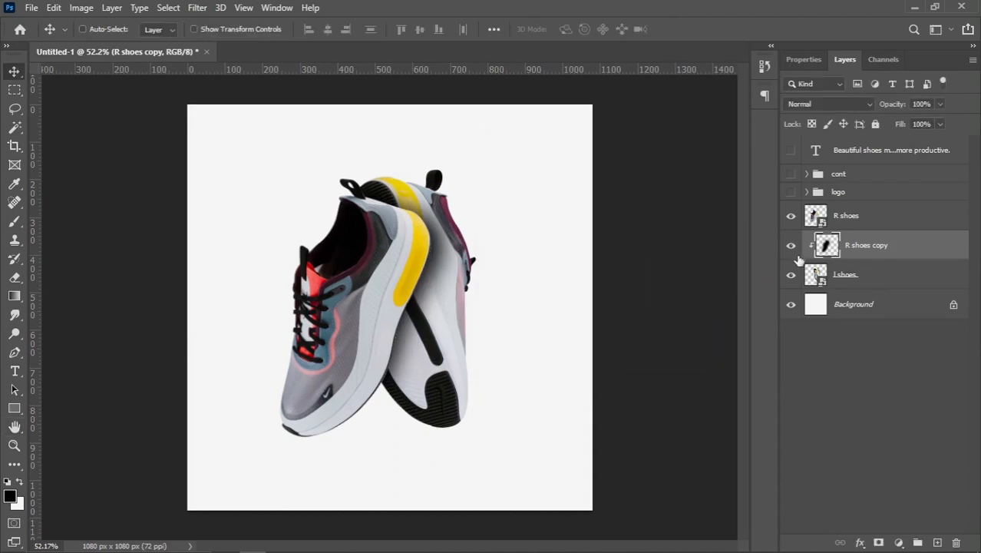
# Step: Add a layer mask to the R shoes copy and prepare a soft 250 px brush with black as the foreground colour
pyautogui.click(878, 542)
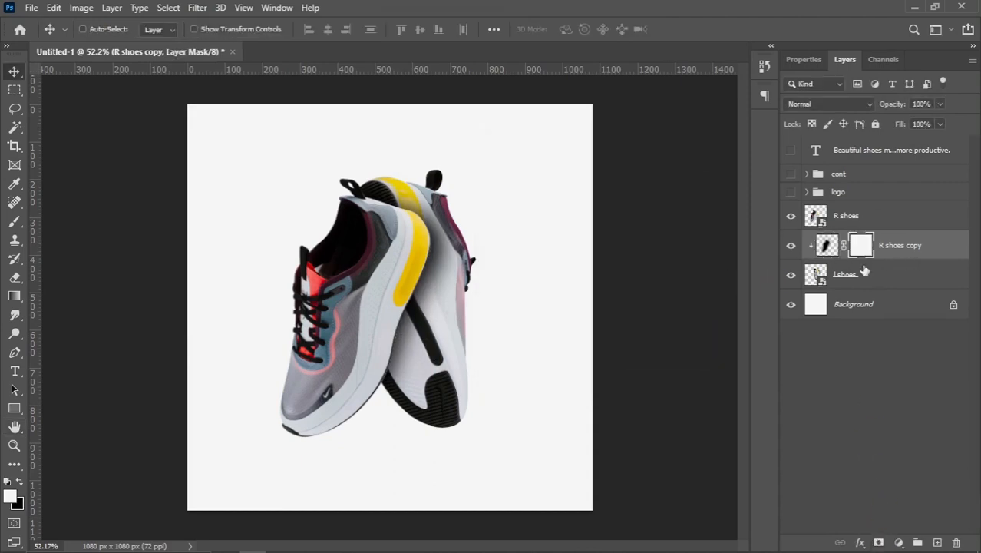
pyautogui.click(14, 222)
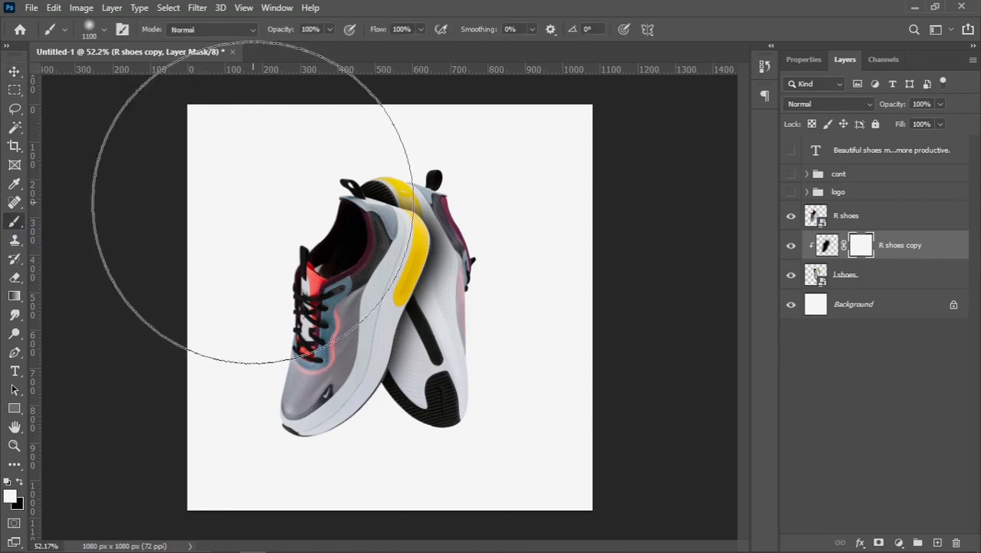
pyautogui.press('[')
pyautogui.press('[')
pyautogui.press('[')
pyautogui.press('[')
pyautogui.press('[')
pyautogui.press('[')
pyautogui.press('[')
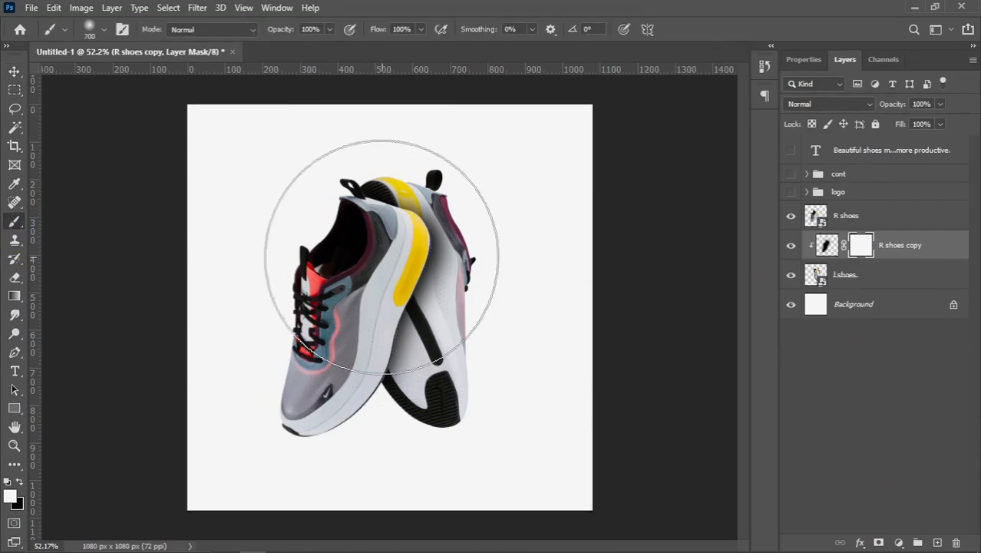
pyautogui.press('[')
pyautogui.press('[')
pyautogui.scroll(3, 486, 350)
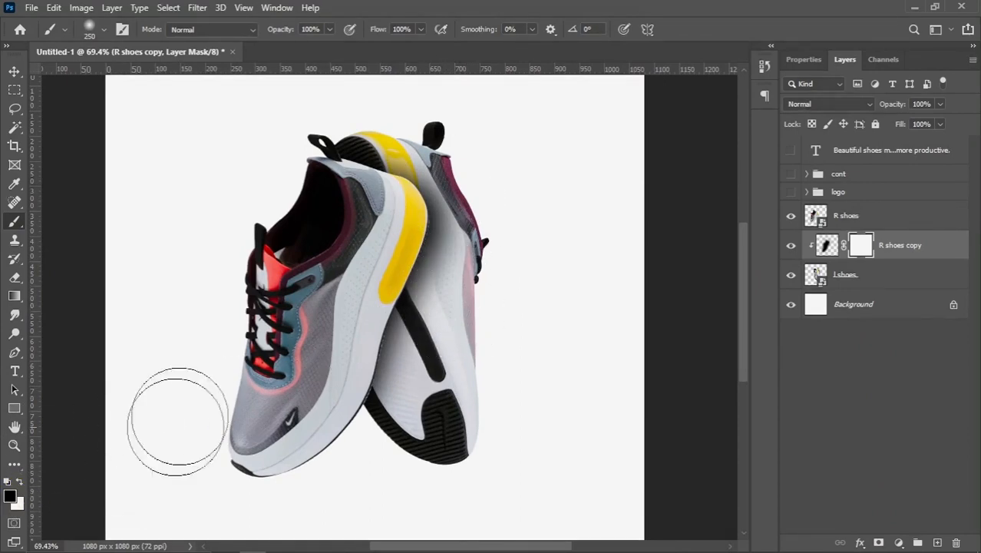
# Step: Set the brush opacity to 43% and its flow to 37%
pyautogui.moveTo(246, 32); pyautogui.dragTo(243, 32)
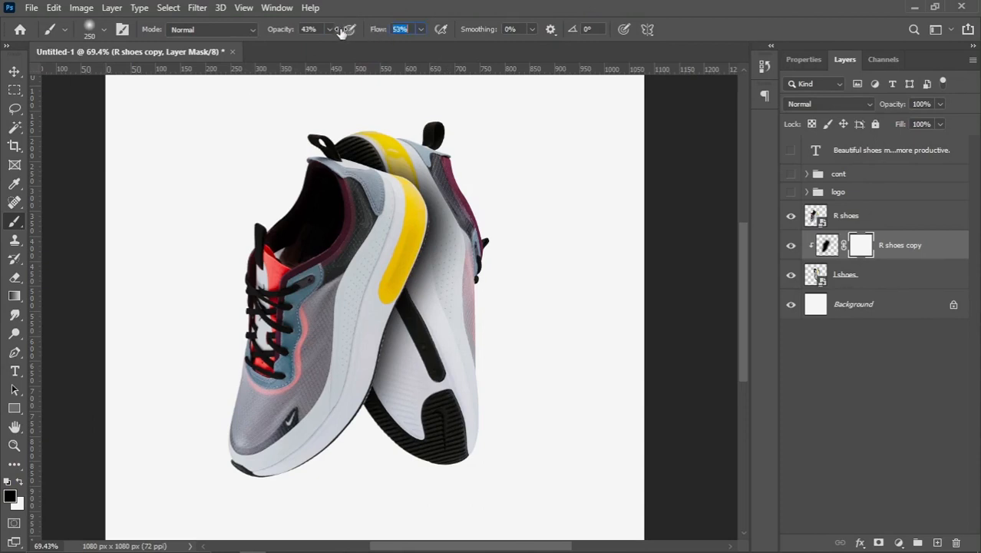
pyautogui.write('37')
pyautogui.press('Return')
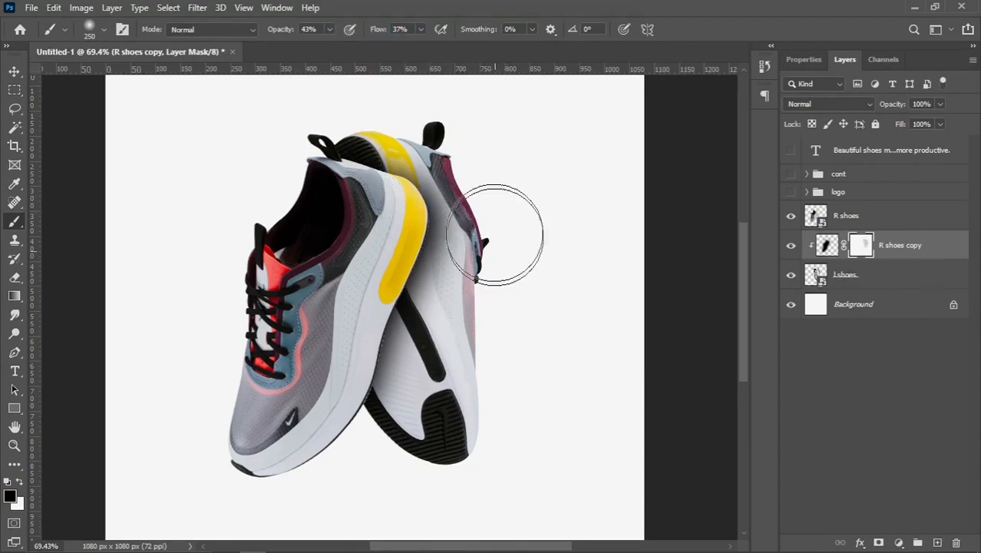
# Step: Reduce the brush to 150 px and paint the mask along the rear shoe's outer edge to fade the shadow there
pyautogui.press('[')
pyautogui.press('[')
pyautogui.press('[')
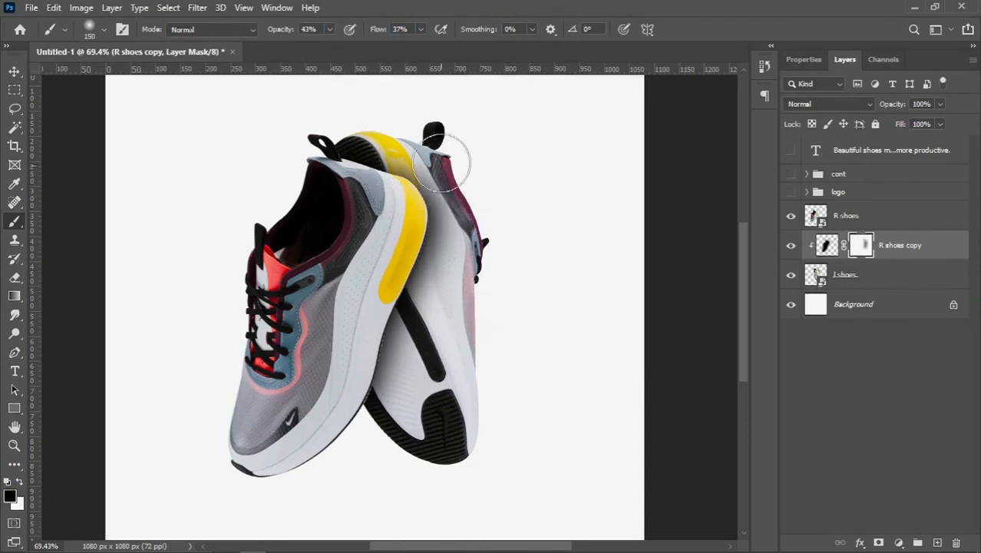
pyautogui.moveTo(441, 162)
pyautogui.mouseDown()
pyautogui.moveTo(460, 290)
pyautogui.moveTo(471, 184)
pyautogui.moveTo(470, 301)
pyautogui.moveTo(479, 238)
pyautogui.moveTo(477, 268)
pyautogui.mouseUp()
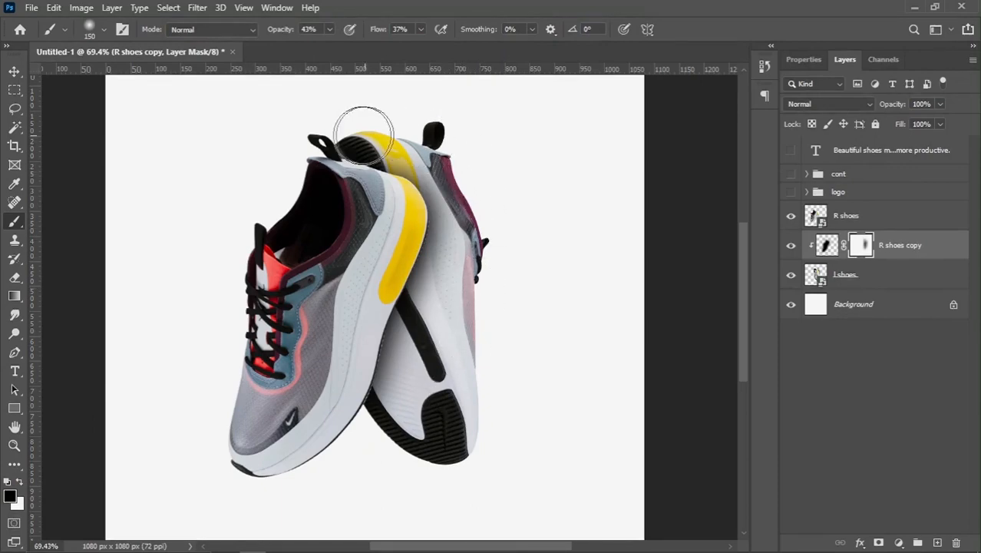
# Step: Paint the R shoes copy mask over the rear shoe's heel and outer side, enlarging the brush to 200 px, and set the layer opacity to 88%
pyautogui.moveTo(364, 135)
pyautogui.mouseDown()
pyautogui.moveTo(407, 163)
pyautogui.moveTo(487, 161)
pyautogui.moveTo(382, 139)
pyautogui.mouseUp()
pyautogui.press(']')
pyautogui.press(']')
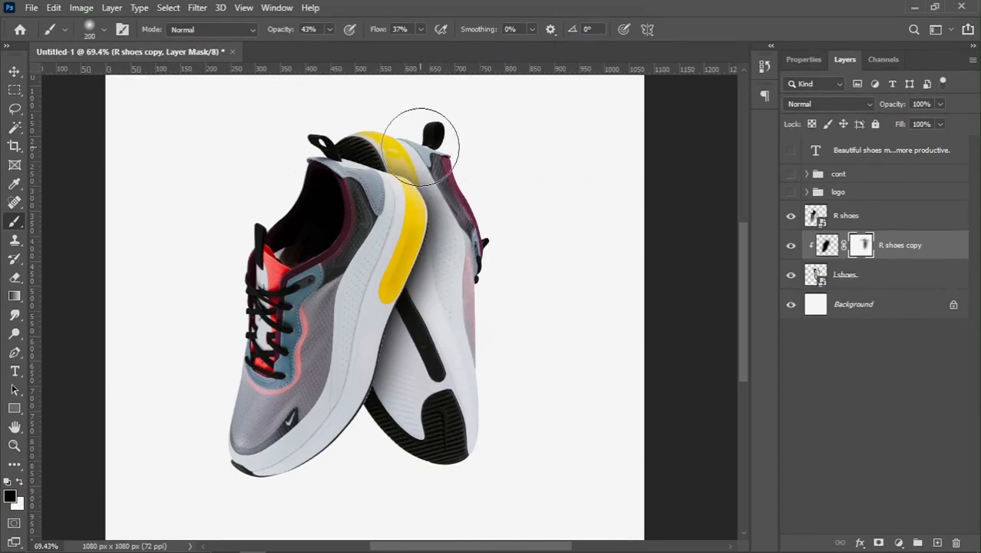
pyautogui.moveTo(509, 274)
pyautogui.mouseDown()
pyautogui.moveTo(485, 232)
pyautogui.moveTo(474, 324)
pyautogui.moveTo(474, 254)
pyautogui.moveTo(415, 482)
pyautogui.moveTo(447, 381)
pyautogui.moveTo(400, 511)
pyautogui.moveTo(466, 242)
pyautogui.moveTo(413, 493)
pyautogui.moveTo(455, 399)
pyautogui.moveTo(452, 304)
pyautogui.moveTo(408, 491)
pyautogui.moveTo(452, 318)
pyautogui.mouseUp()
pyautogui.scroll(-3, 452, 319)
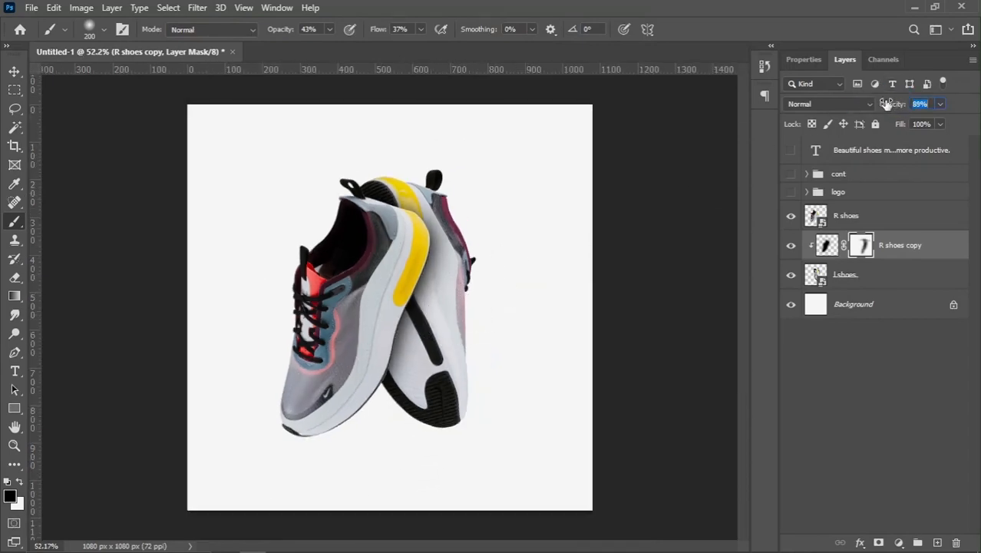
pyautogui.press('v')
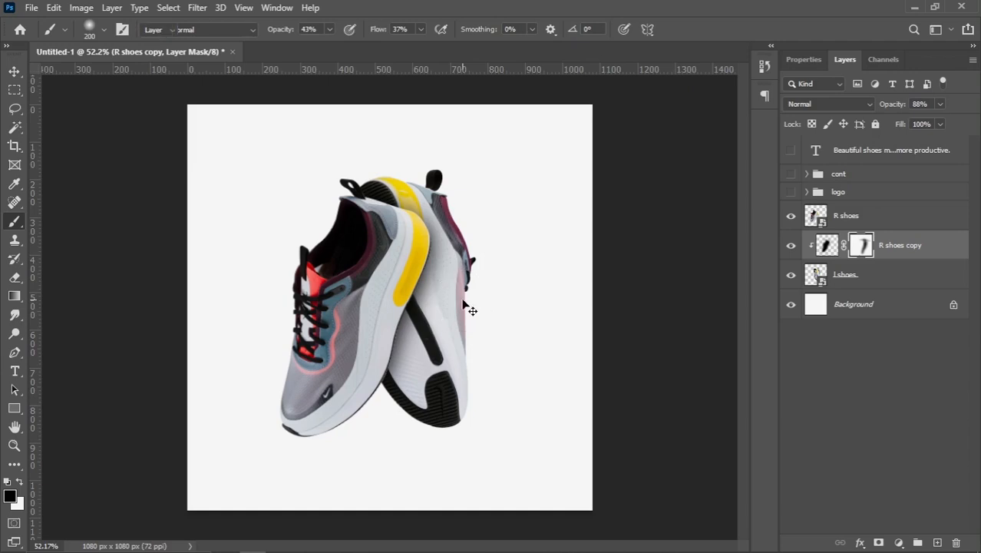
pyautogui.scroll(-2, 458, 290)
pyautogui.scroll(1, 459, 289)
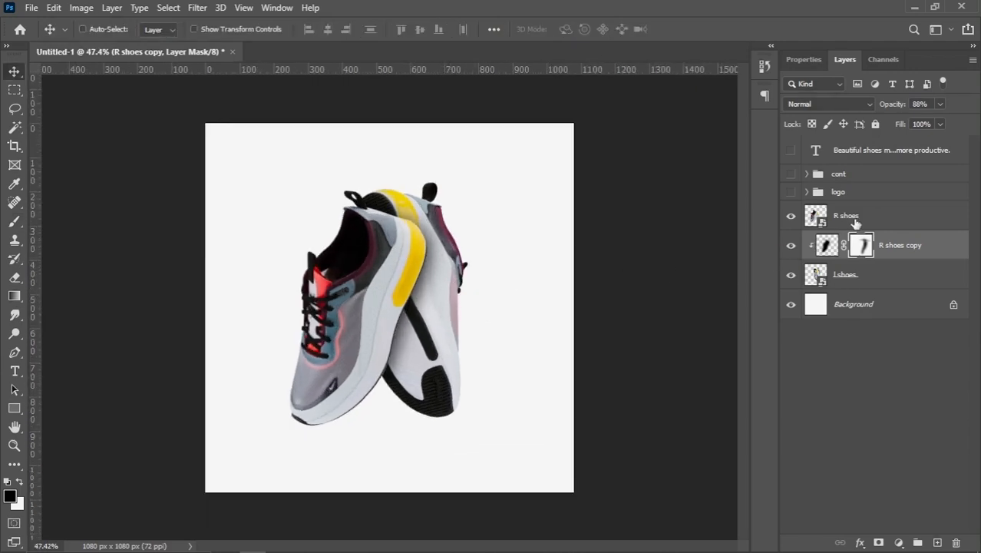
# Step: Group the two shoe layers and the shadow between them, check the group by toggling its visibility, and name it shoes
pyautogui.click(855, 222)
pyautogui.keyDown('shift'); pyautogui.click(869, 274); pyautogui.keyUp('shift')
pyautogui.moveTo(869, 275); pyautogui.dragTo(920, 543)
pyautogui.click(791, 210)
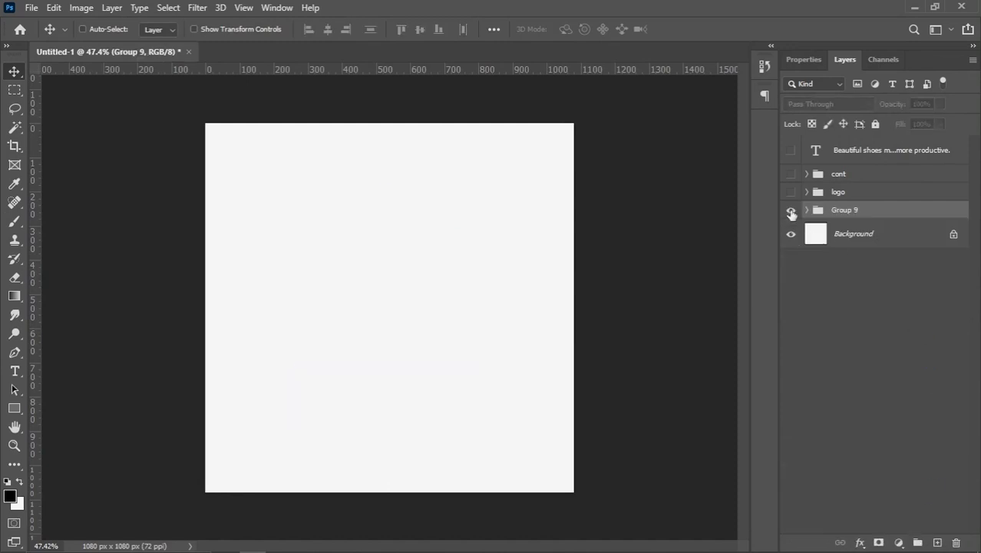
pyautogui.click(791, 210)
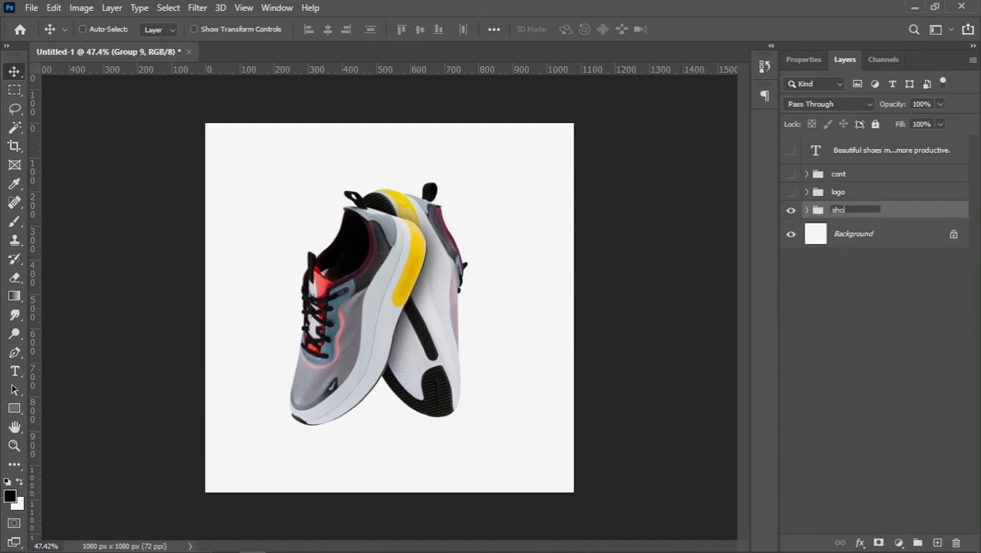
pyautogui.press('Return')
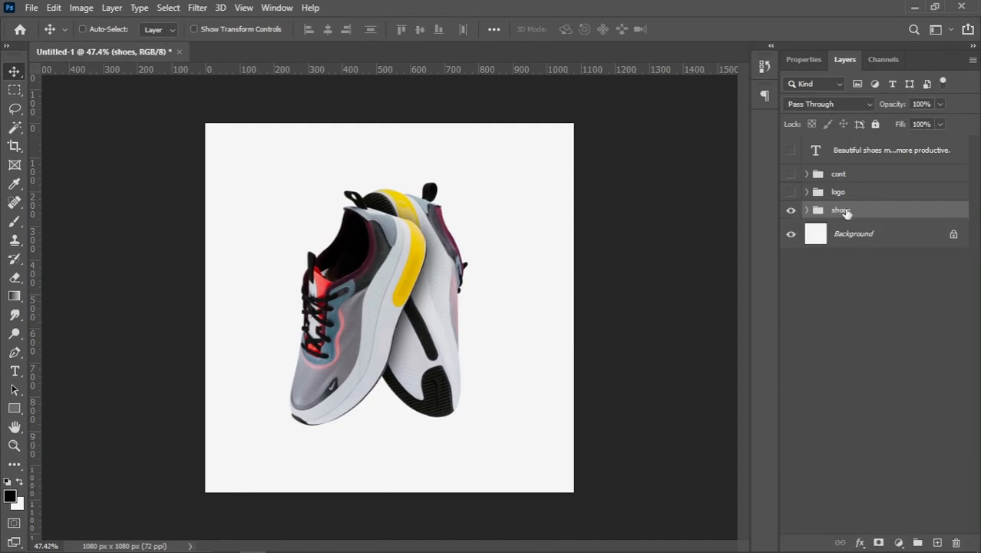
# Step: Duplicate the shoes group, convert the duplicate to a smart object and rasterize it
pyautogui.moveTo(863, 213); pyautogui.dragTo(937, 543)
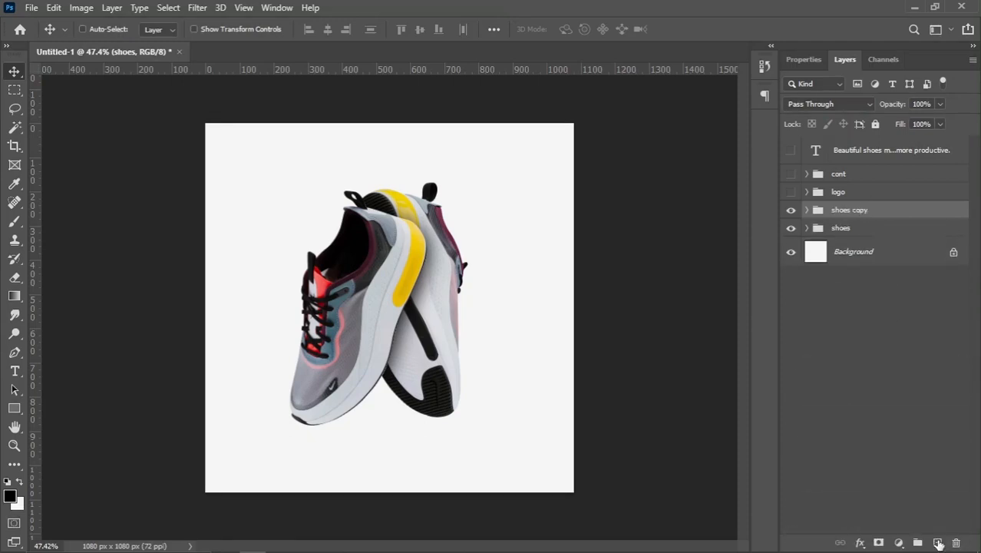
pyautogui.rightClick(872, 217)
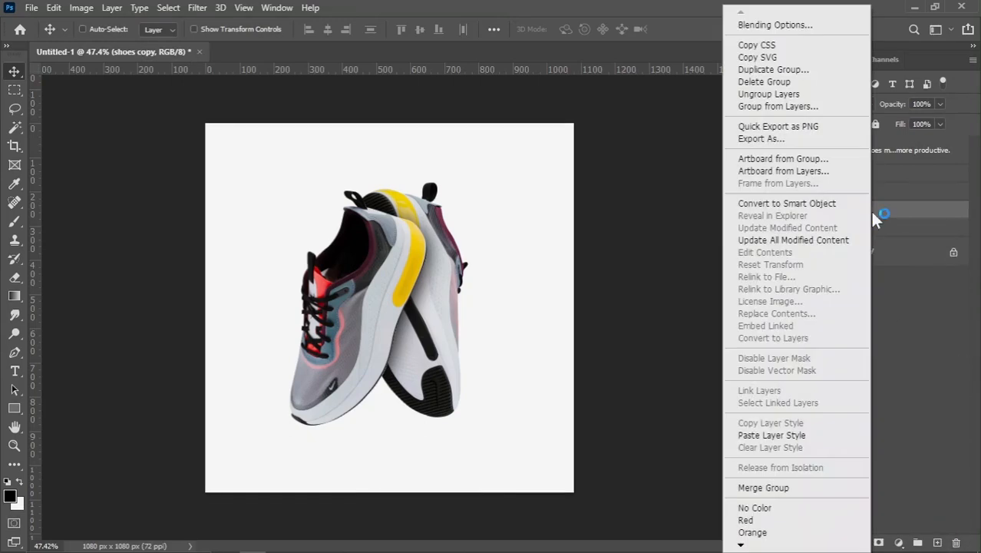
pyautogui.click(829, 204)
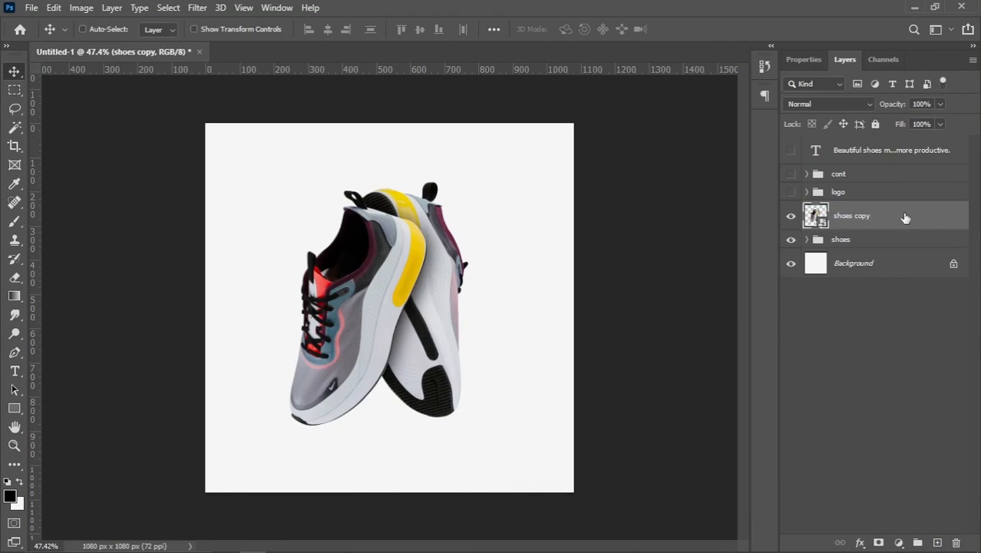
pyautogui.rightClick(892, 222)
pyautogui.click(744, 289)
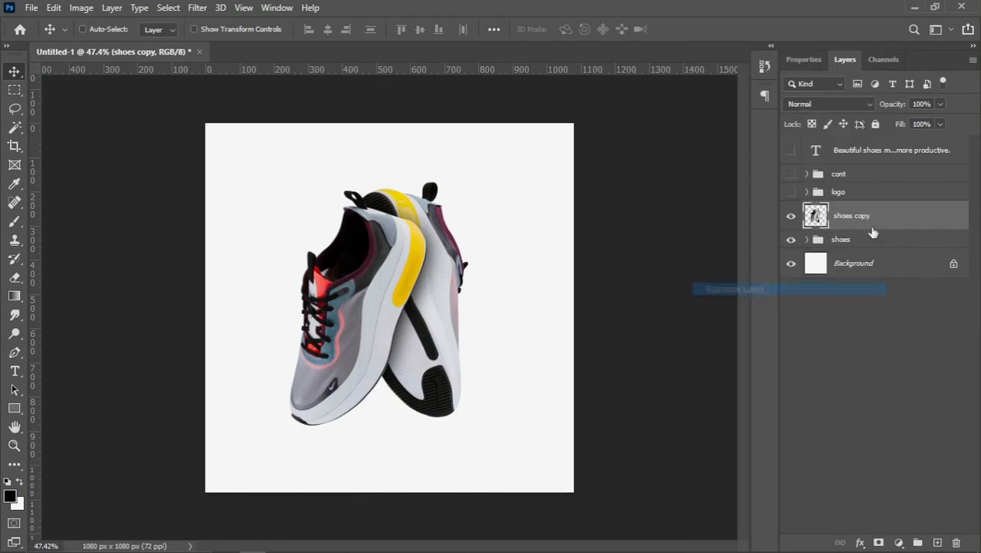
# Step: Turn shoes copy into a solid black silhouette with Hue/Saturation, lowering saturation and lightness to their minimum
pyautogui.click(73, 8)
pyautogui.moveTo(91, 44)
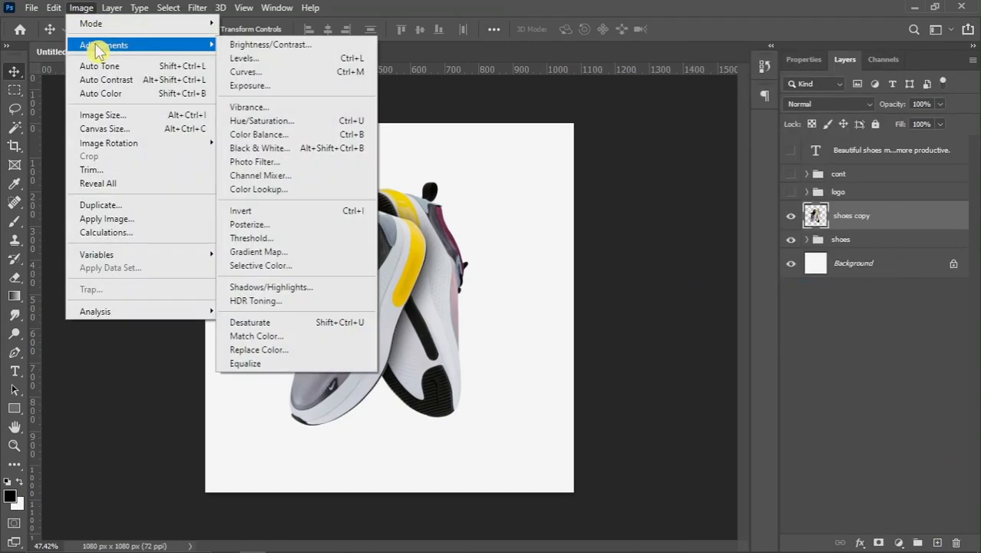
pyautogui.click(261, 120)
pyautogui.moveTo(667, 320); pyautogui.dragTo(580, 329)
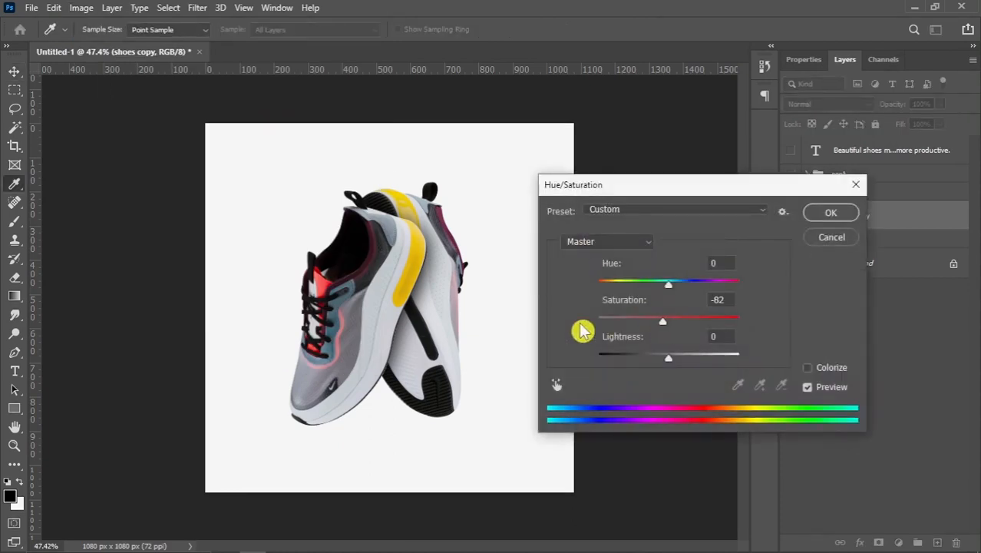
pyautogui.moveTo(663, 361); pyautogui.dragTo(561, 369)
pyautogui.click(814, 213)
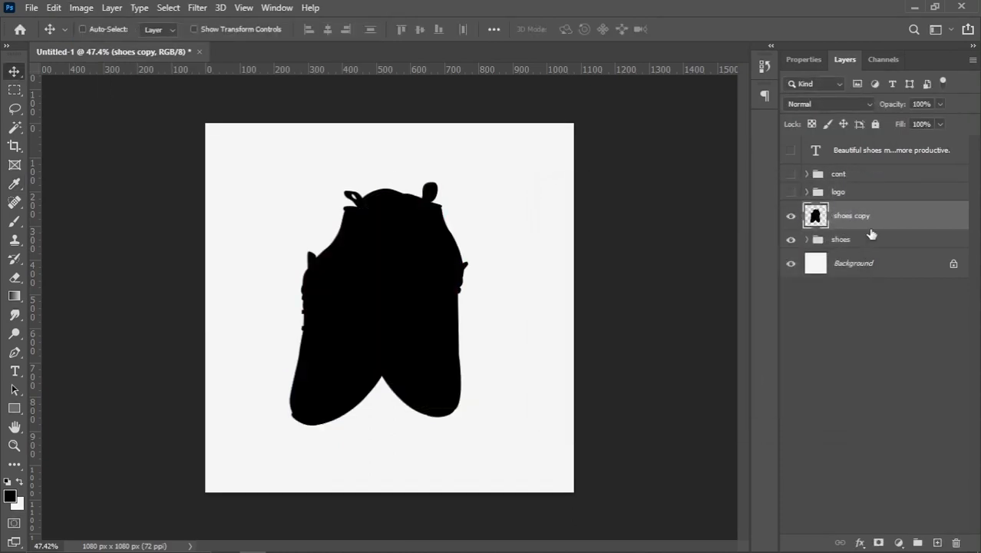
# Step: Place the shoes group above the black shoes copy and squash the copy to about 20% height at the shoes' base
pyautogui.moveTo(867, 244); pyautogui.dragTo(837, 206)
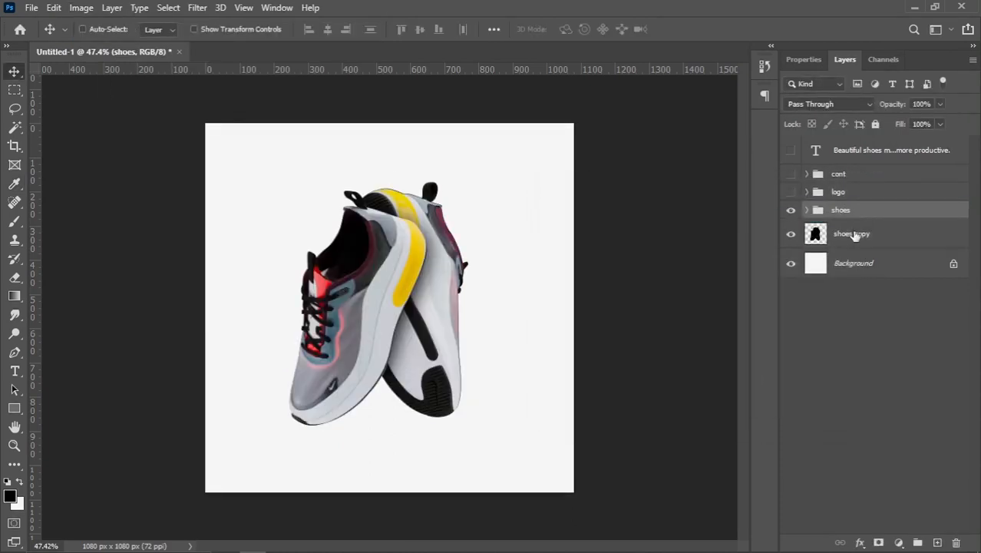
pyautogui.click(854, 236)
pyautogui.hotkey('ctrl', 't')
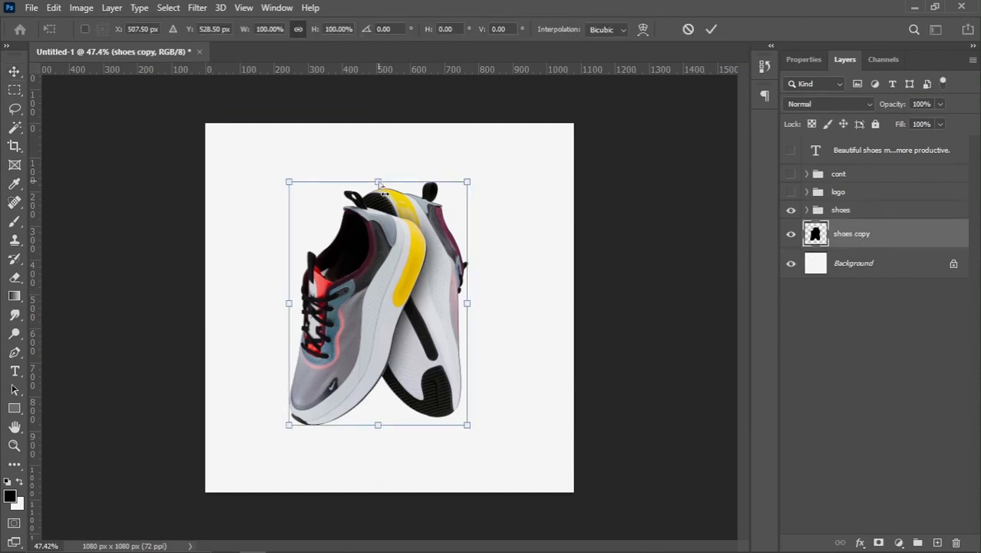
pyautogui.rightClick(379, 211)
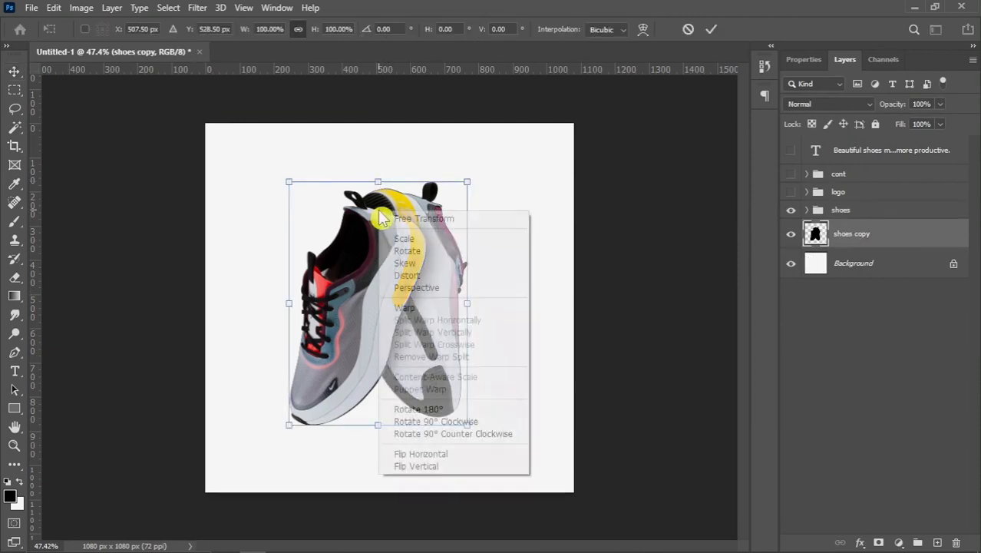
pyautogui.click(427, 275)
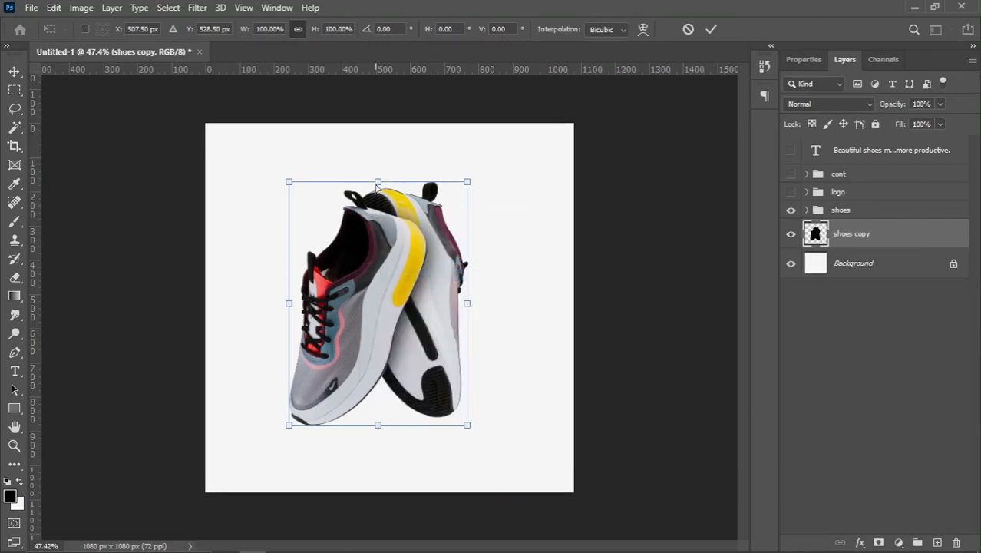
pyautogui.moveTo(376, 196); pyautogui.dragTo(379, 383)
# Step: Warp the flattened silhouette so it follows the soles and its upper middle sits lower between the two shoes
pyautogui.rightClick(394, 410)
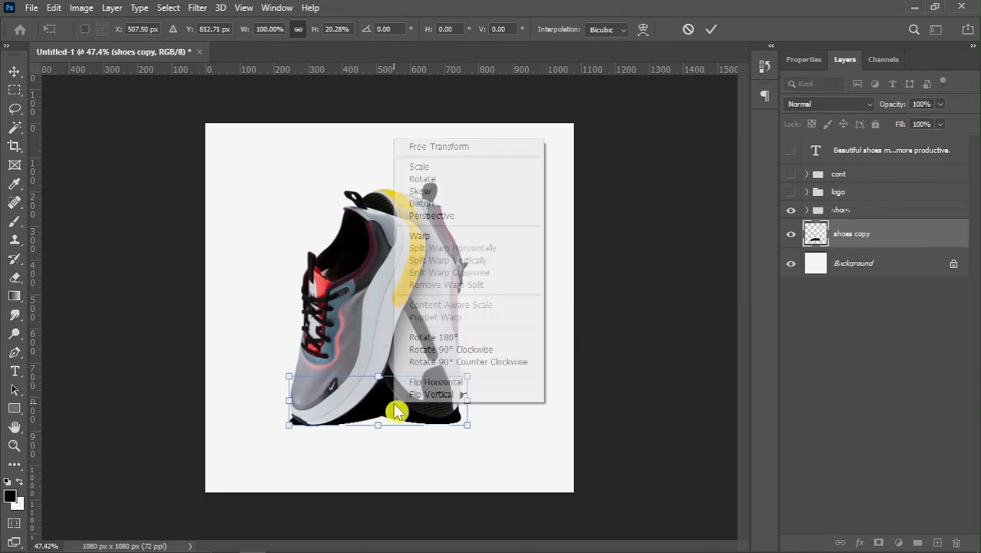
pyautogui.click(419, 236)
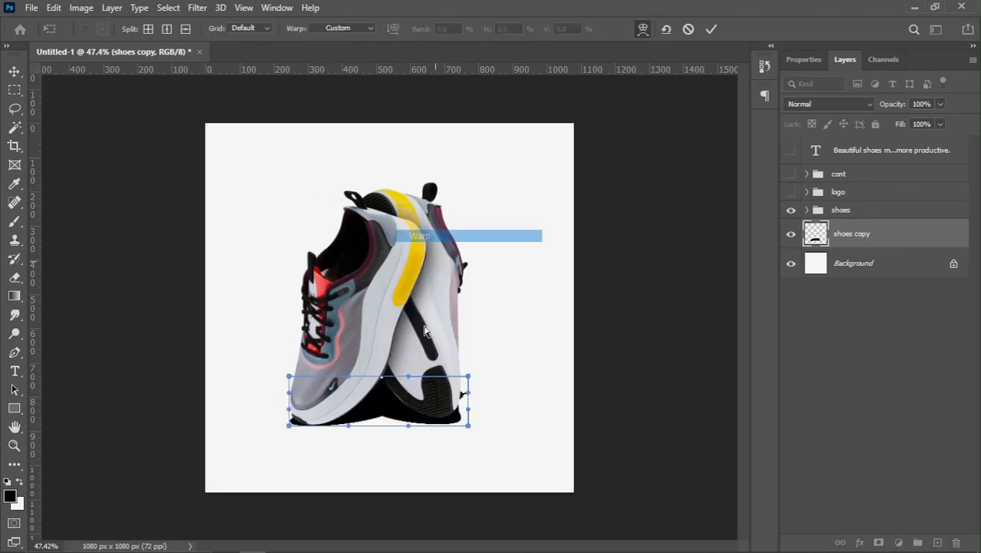
pyautogui.scroll(3, 408, 426)
pyautogui.moveTo(489, 450)
pyautogui.mouseDown()
pyautogui.moveTo(496, 408)
pyautogui.moveTo(494, 442)
pyautogui.mouseUp()
pyautogui.moveTo(383, 442); pyautogui.dragTo(392, 443)
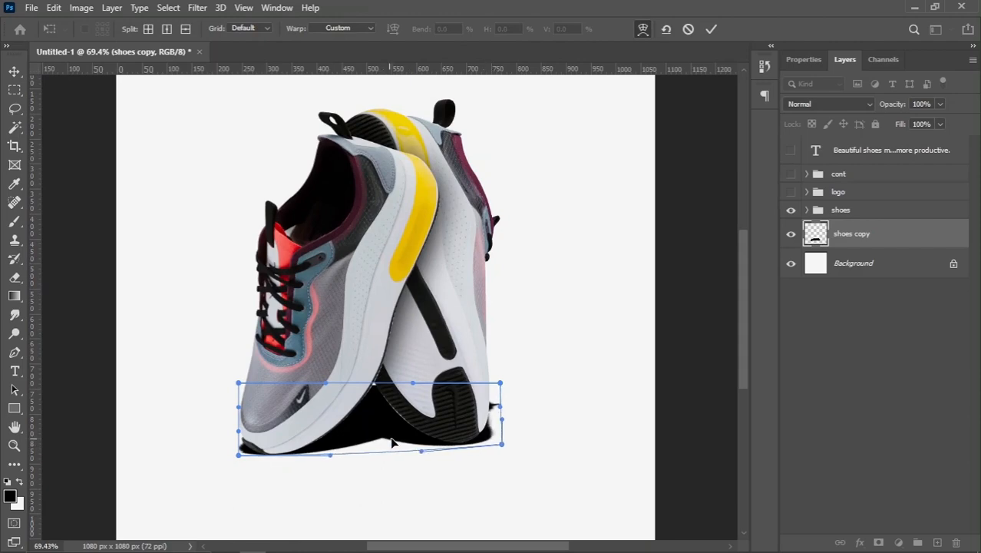
pyautogui.moveTo(376, 399); pyautogui.dragTo(393, 431)
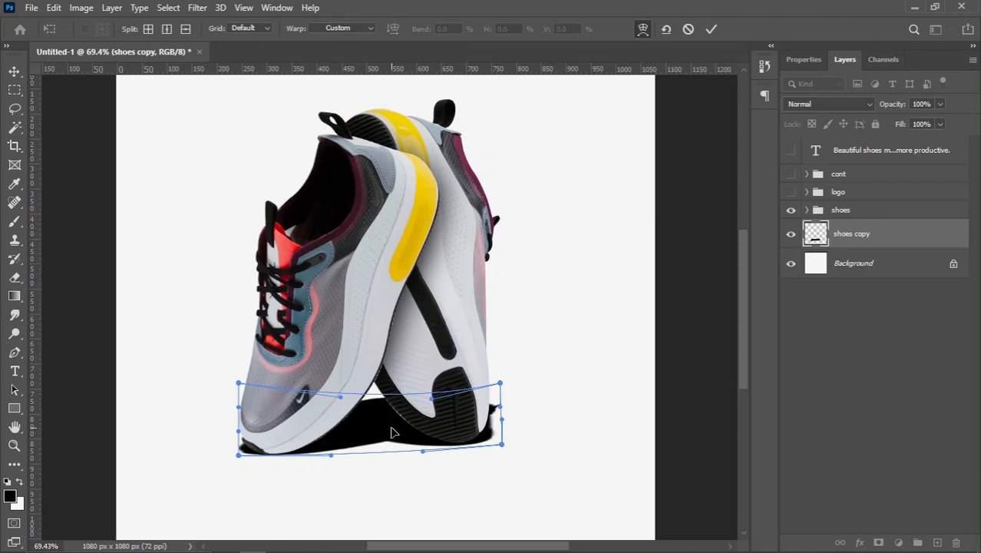
pyautogui.moveTo(475, 439); pyautogui.dragTo(477, 439)
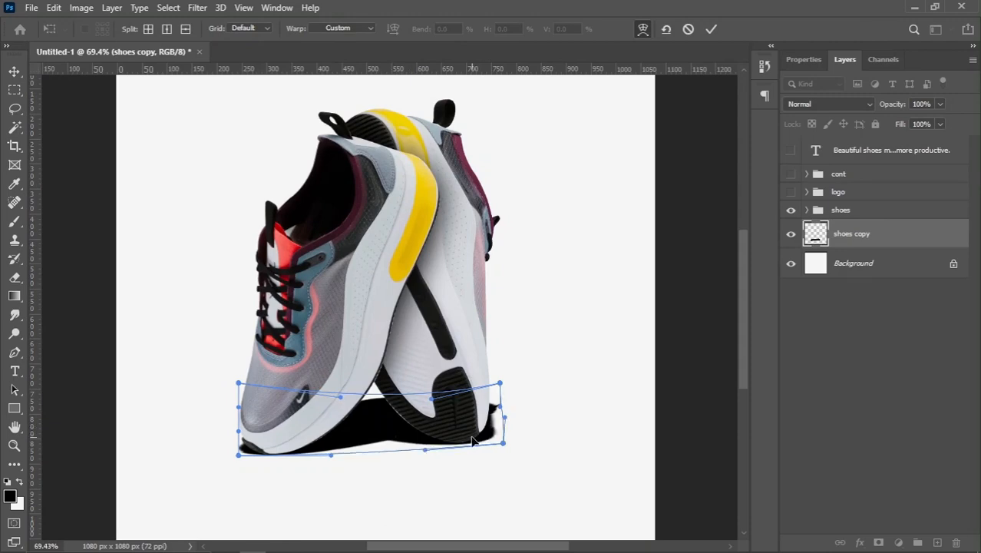
pyautogui.press('Return')
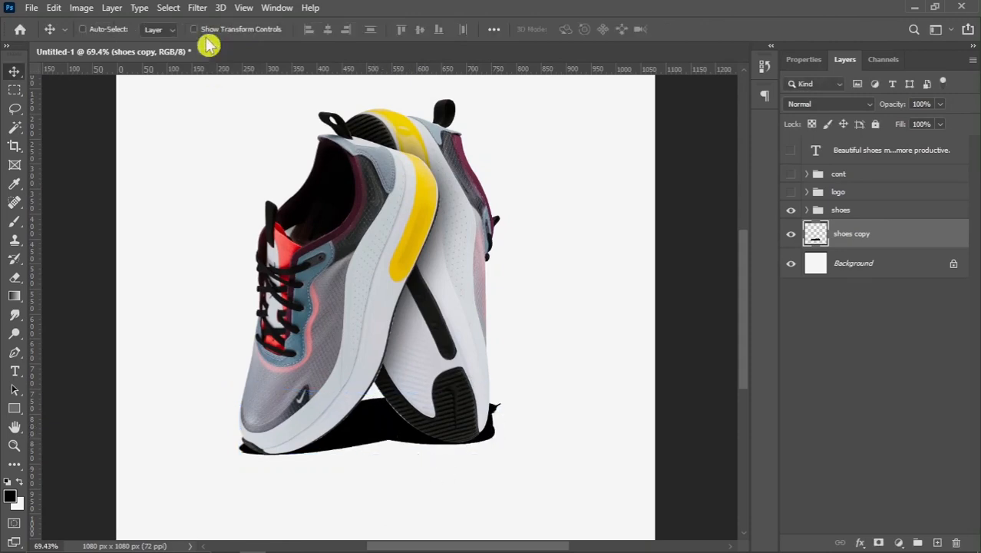
# Step: Soften the flattened shoes copy with a Gaussian Blur, reducing the radius to about 8.8 px
pyautogui.click(196, 9)
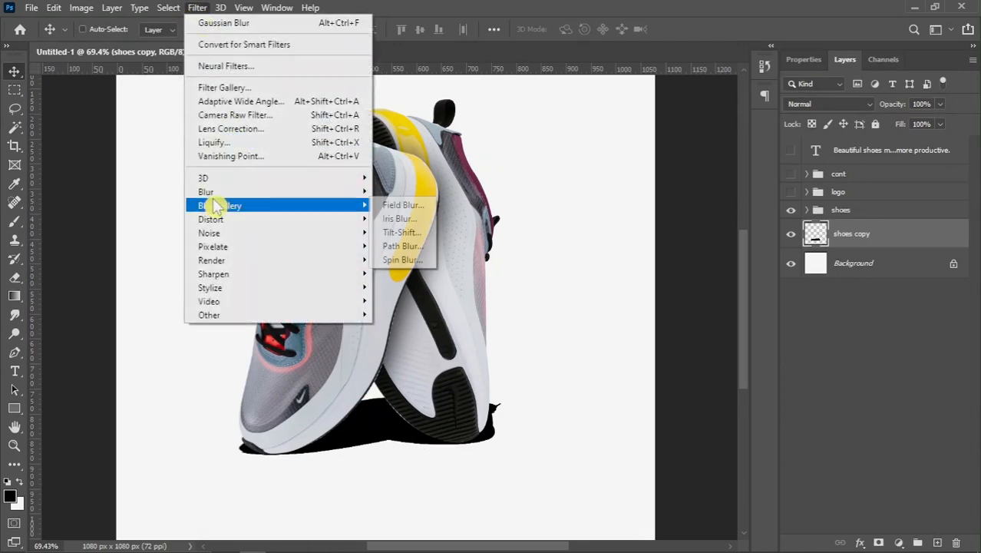
pyautogui.click(411, 245)
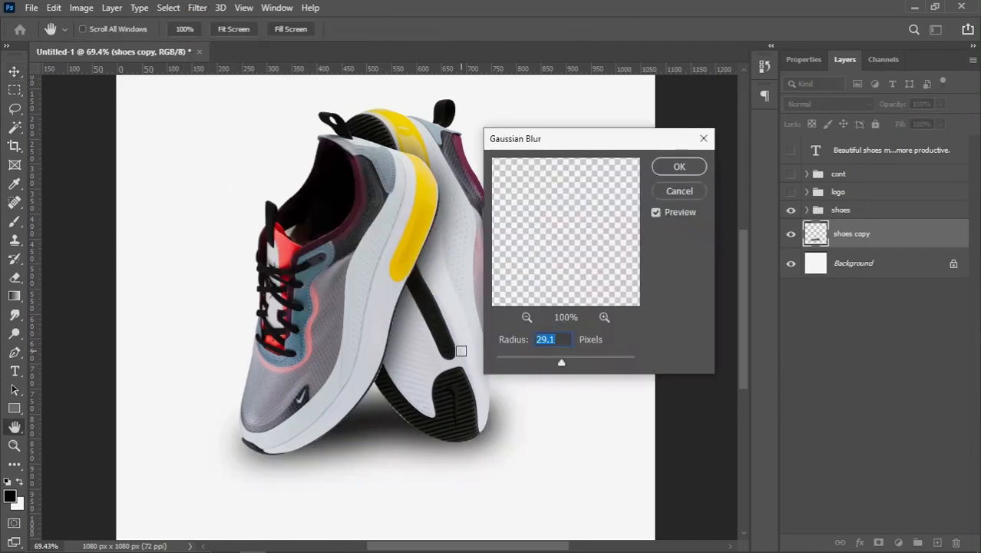
pyautogui.moveTo(520, 367); pyautogui.dragTo(543, 367)
pyautogui.click(662, 196)
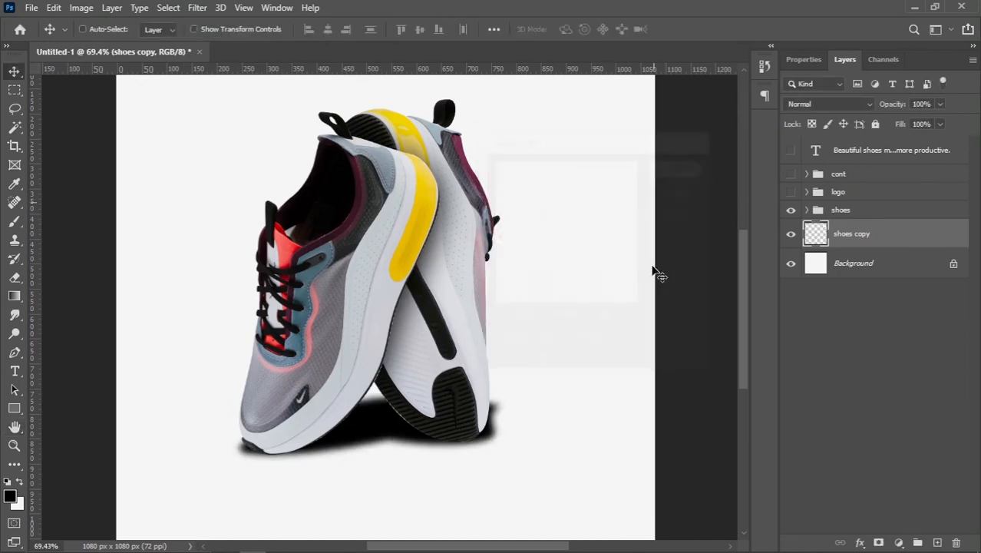
# Step: Set the shoes copy opacity to 40% and soften the shadow further with a second Gaussian Blur
pyautogui.moveTo(841, 107); pyautogui.dragTo(839, 108)
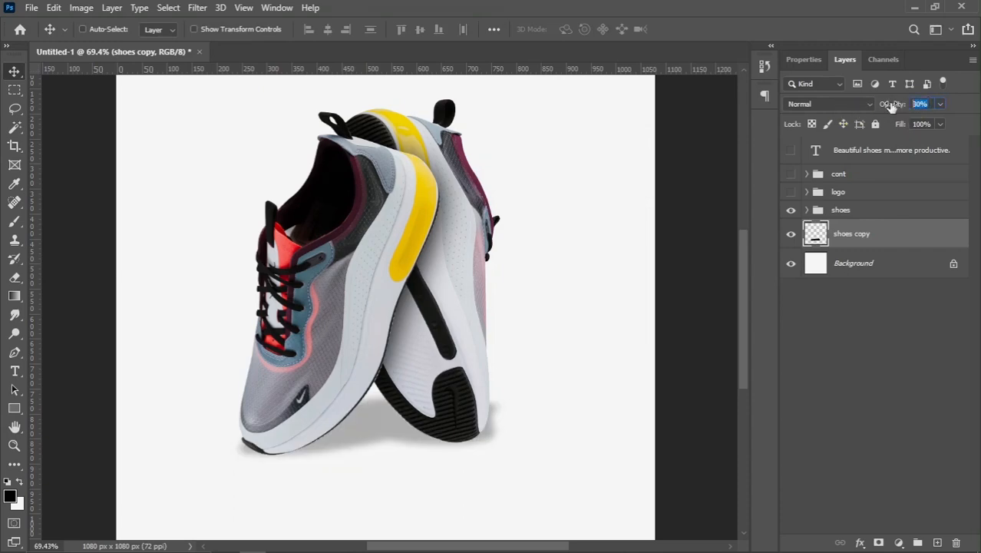
pyautogui.write('40')
pyautogui.press('Return')
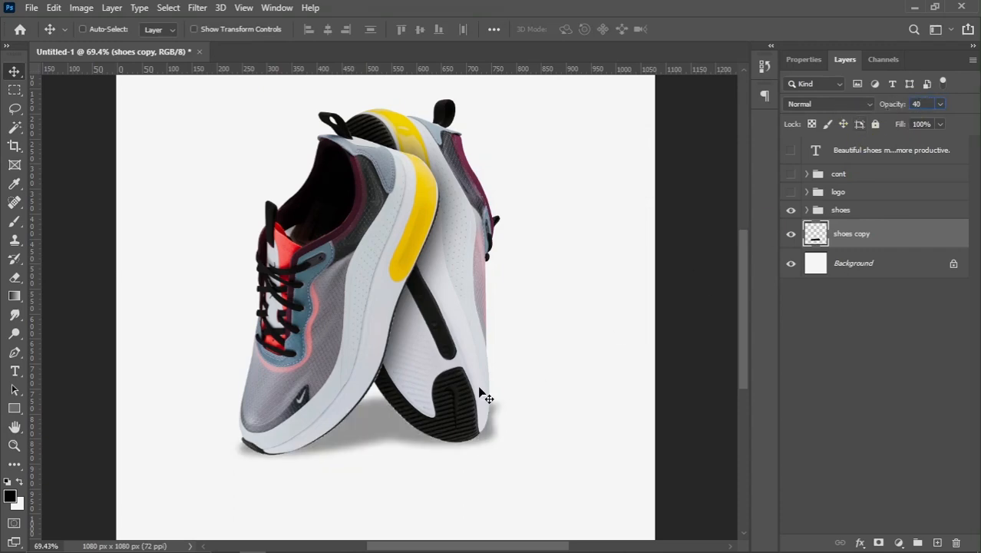
pyautogui.click(197, 8)
pyautogui.moveTo(337, 192)
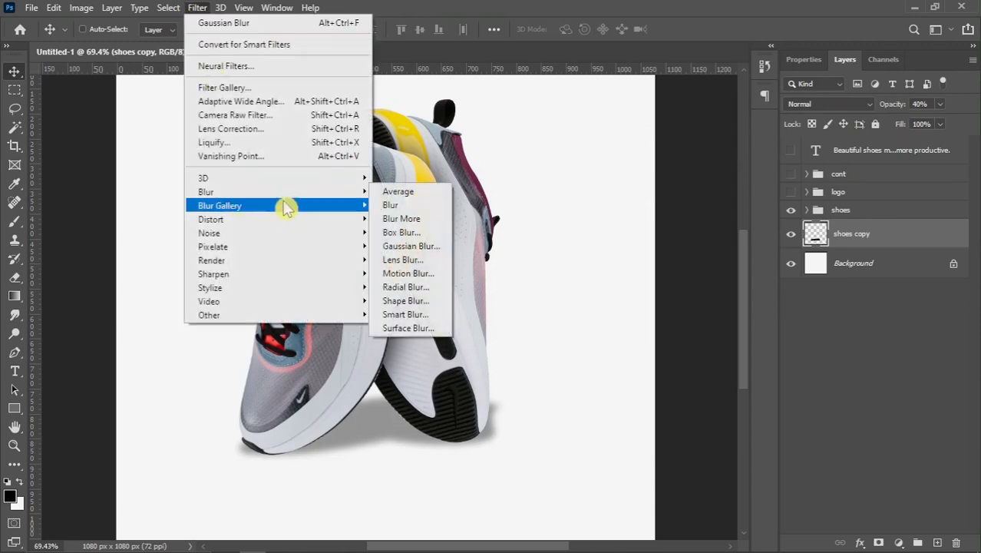
pyautogui.click(404, 246)
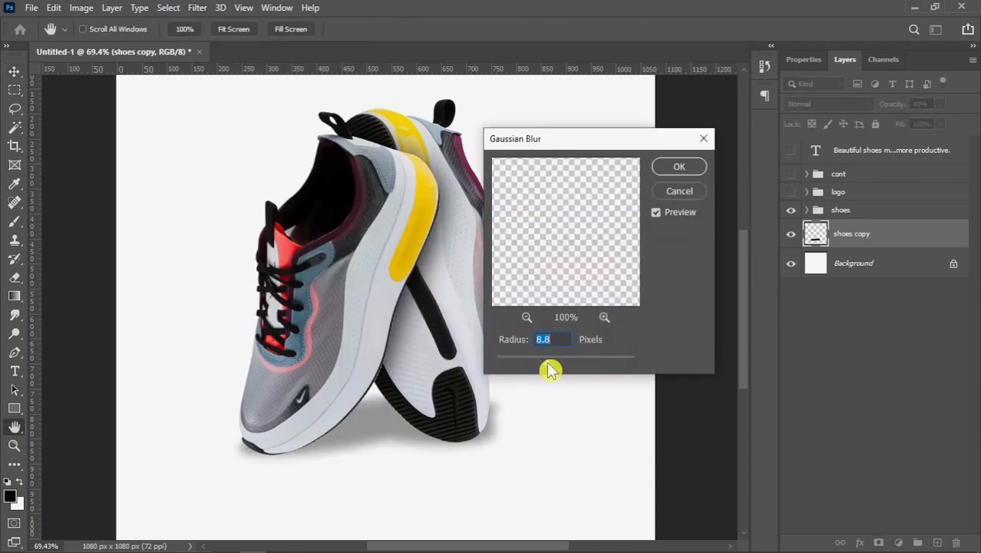
pyautogui.click(679, 167)
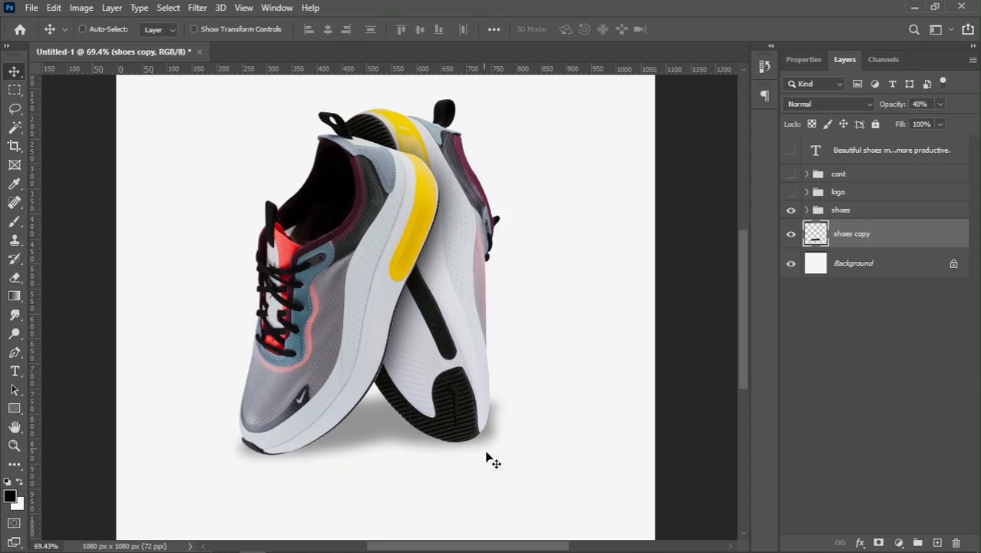
# Step: Lasso the ground shadow spilling past the outer side of the rear shoe's toe, delete it and clear the selection
pyautogui.scroll(4, 485, 456)
pyautogui.press('l')
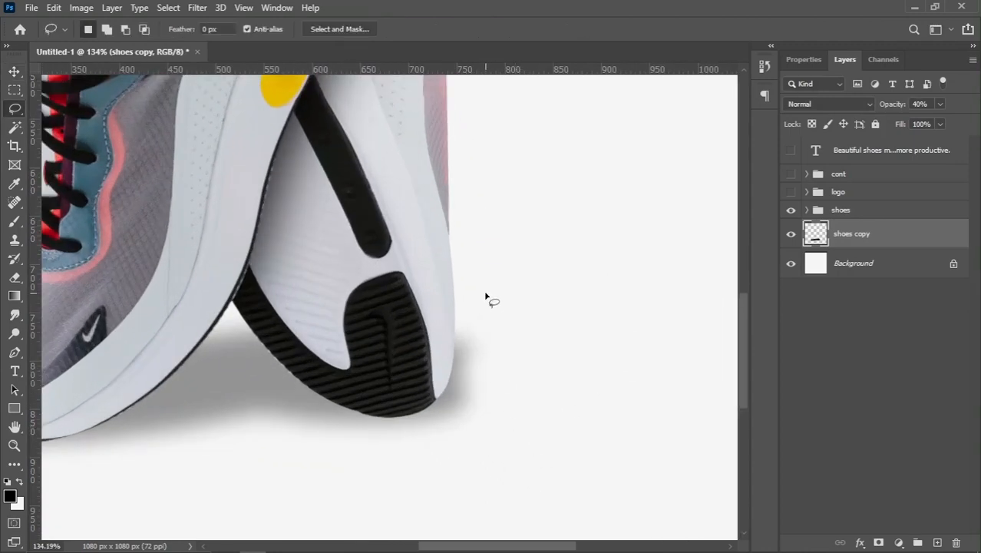
pyautogui.moveTo(412, 432)
pyautogui.mouseDown()
pyautogui.moveTo(543, 447)
pyautogui.moveTo(538, 293)
pyautogui.mouseUp()
pyautogui.moveTo(491, 249)
pyautogui.mouseDown()
pyautogui.moveTo(465, 465)
pyautogui.moveTo(552, 245)
pyautogui.mouseUp()
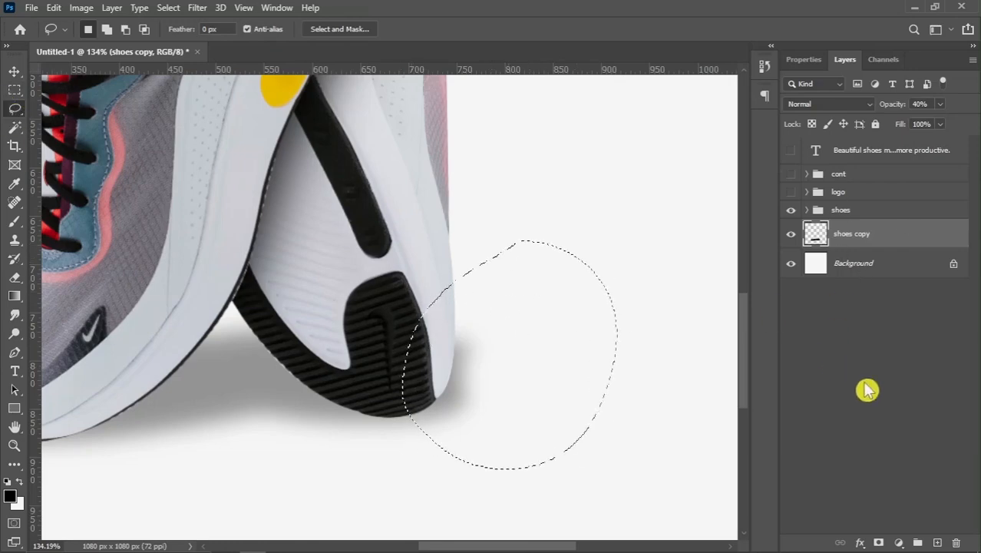
pyautogui.press('v')
pyautogui.scroll(-8, 597, 388)
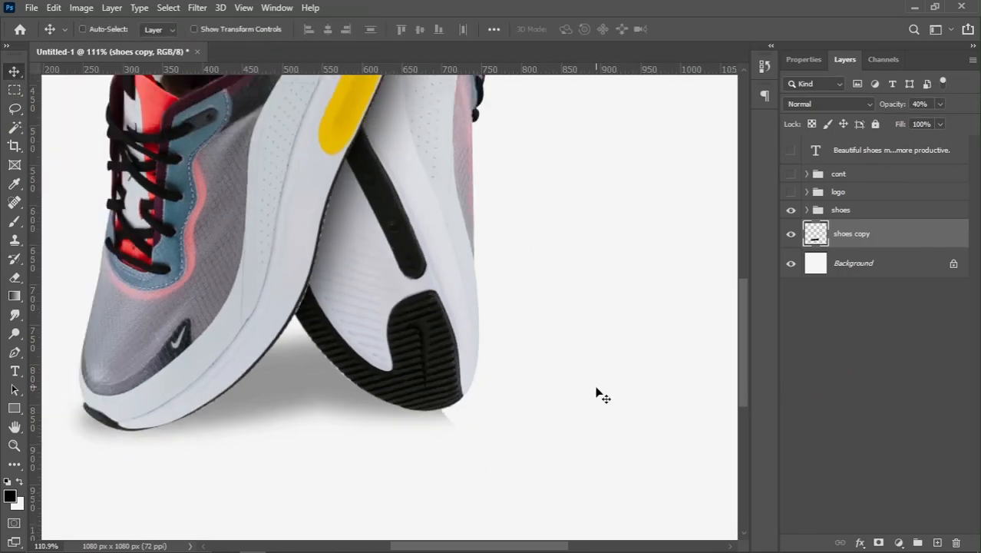
# Step: Group the shoes group together with its ground shadow copy and rename the new group shoes
pyautogui.hotkey('ctrl', 'g')
pyautogui.rightClick(866, 213)
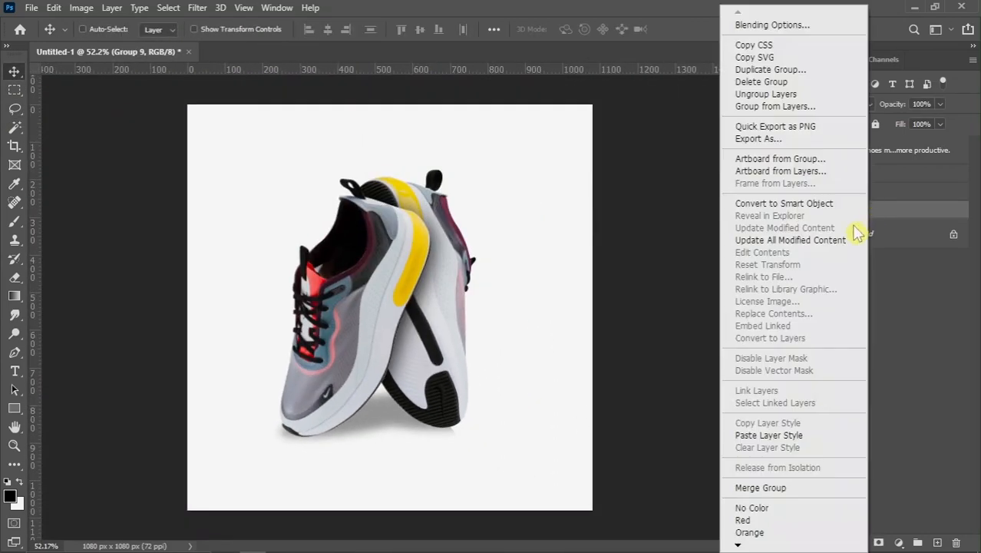
pyautogui.click(894, 218)
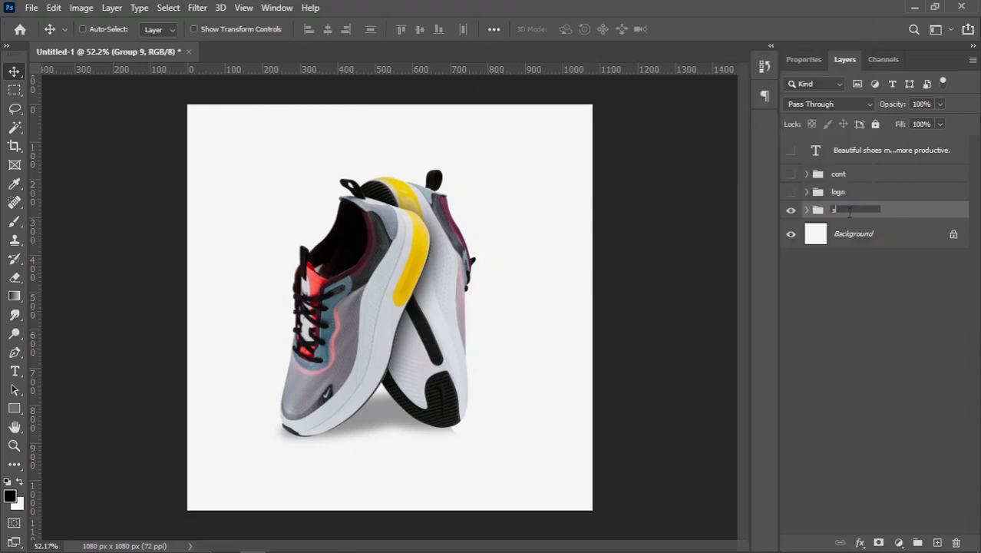
pyautogui.write('es')
pyautogui.press('Return')
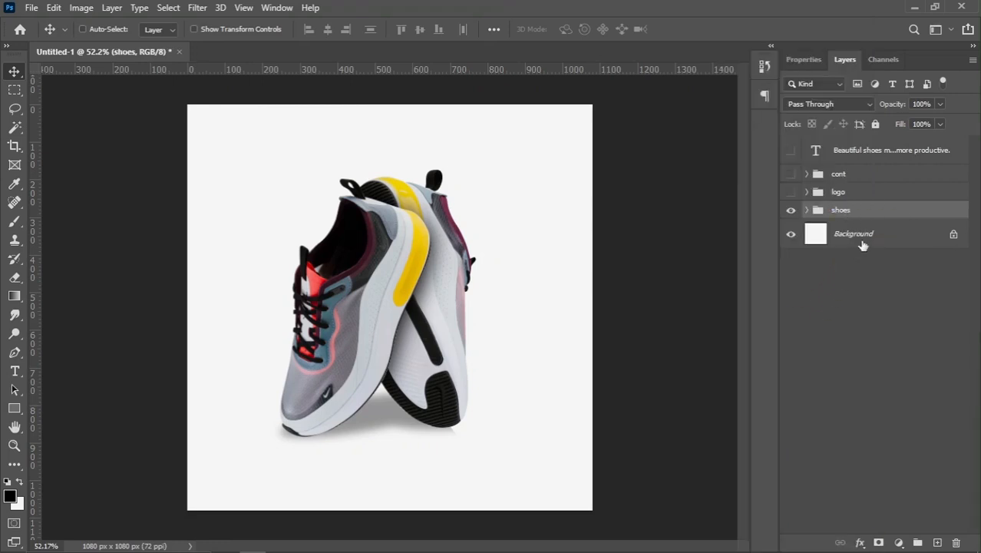
# Step: Add a Solid Color fill layer above the Background, using the yellow sampled from the front shoe's heel
pyautogui.click(863, 245)
pyautogui.click(896, 542)
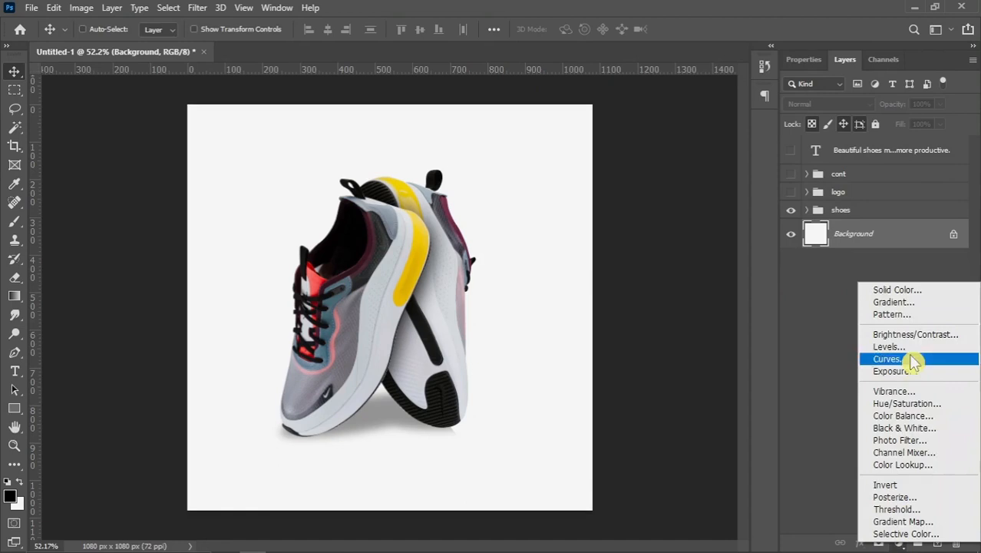
pyautogui.click(906, 288)
pyautogui.click(418, 259)
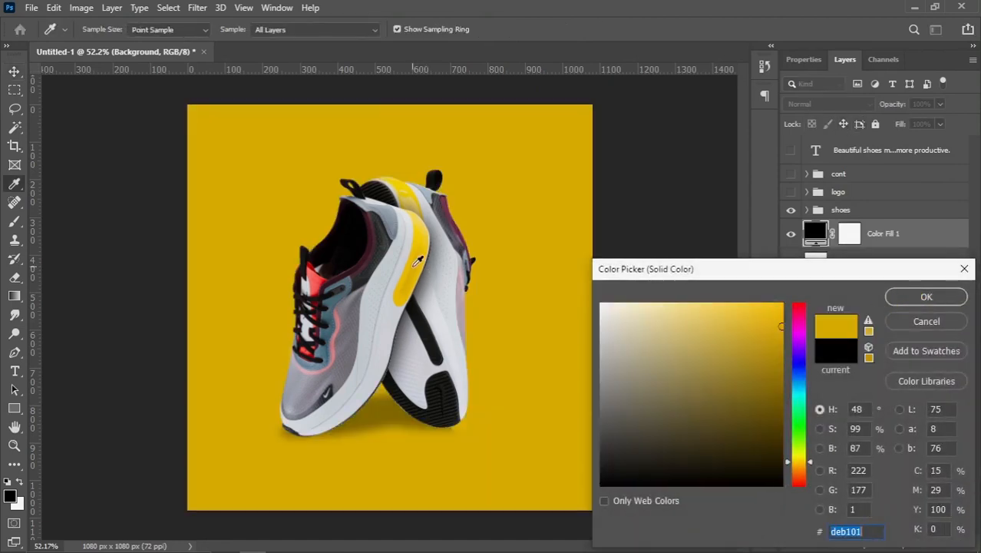
pyautogui.click(907, 301)
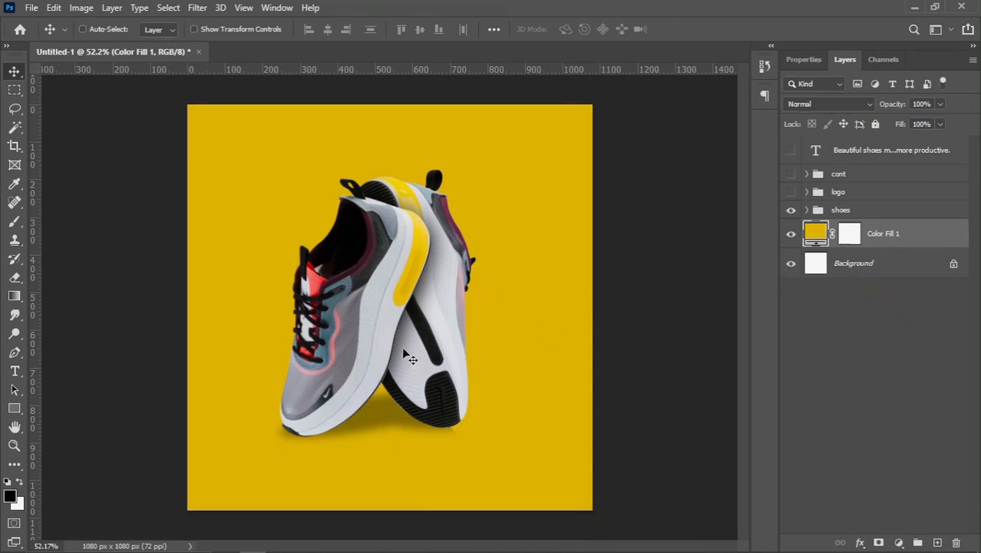
# Step: Place the paper image from the shoes folder into the poster, between the shoes group and the yellow fill
pyautogui.click(225, 547)
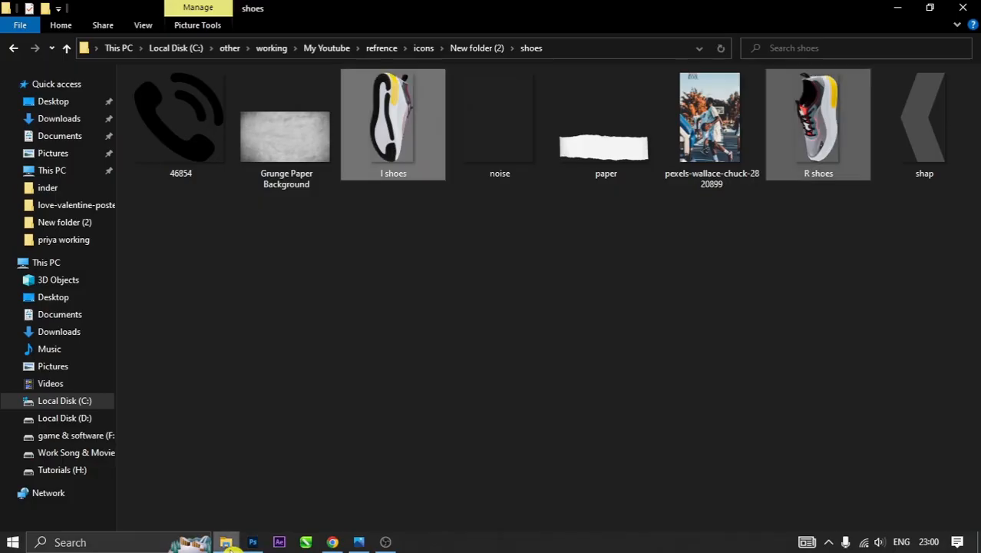
pyautogui.moveTo(594, 163); pyautogui.dragTo(462, 335)
pyautogui.hotkey('alt', 'Tab')
# Step: Enlarge the torn paper to about 103%, rotate it to about -67° and position it diagonally behind the shoes as a wide strip
pyautogui.moveTo(376, 206); pyautogui.dragTo(447, 220)
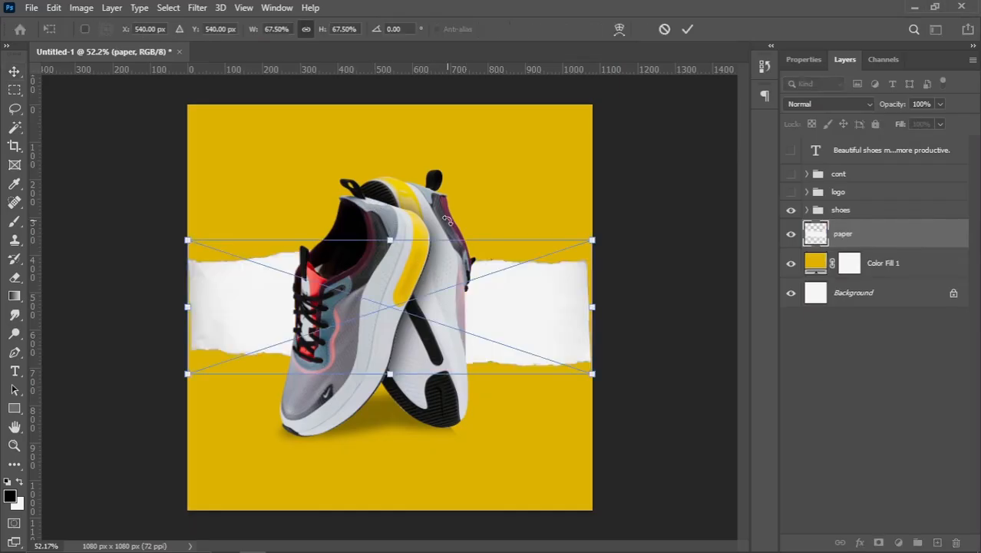
pyautogui.moveTo(564, 203); pyautogui.dragTo(487, 105)
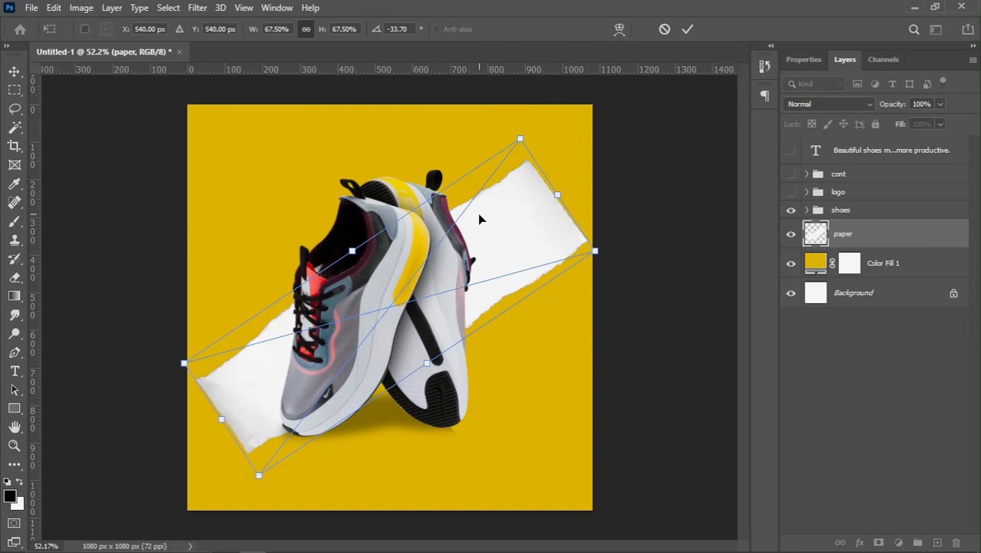
pyautogui.moveTo(477, 214); pyautogui.dragTo(493, 159)
pyautogui.moveTo(563, 154); pyautogui.dragTo(503, 81)
pyautogui.moveTo(306, 223); pyautogui.dragTo(228, 246)
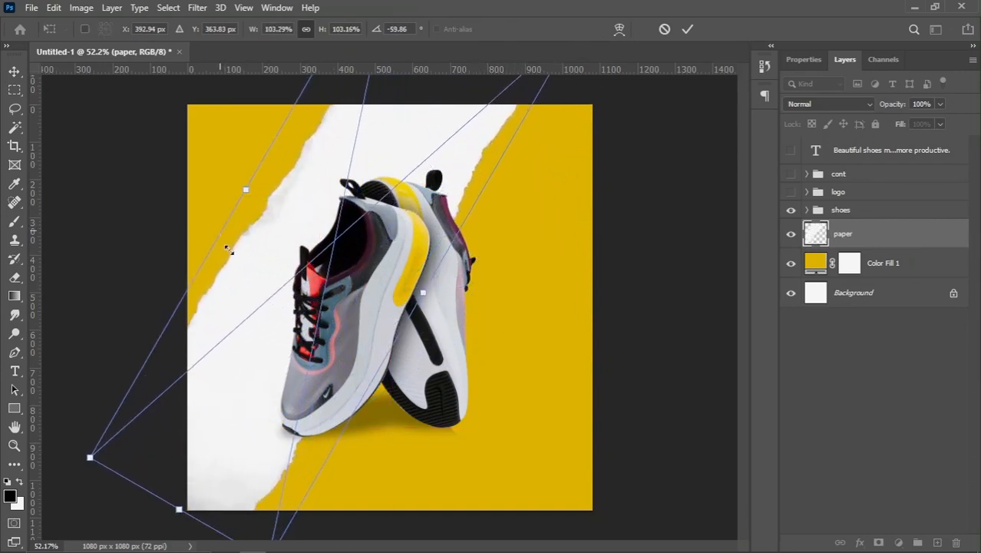
pyautogui.moveTo(347, 295); pyautogui.dragTo(331, 342)
pyautogui.moveTo(512, 300); pyautogui.dragTo(512, 264)
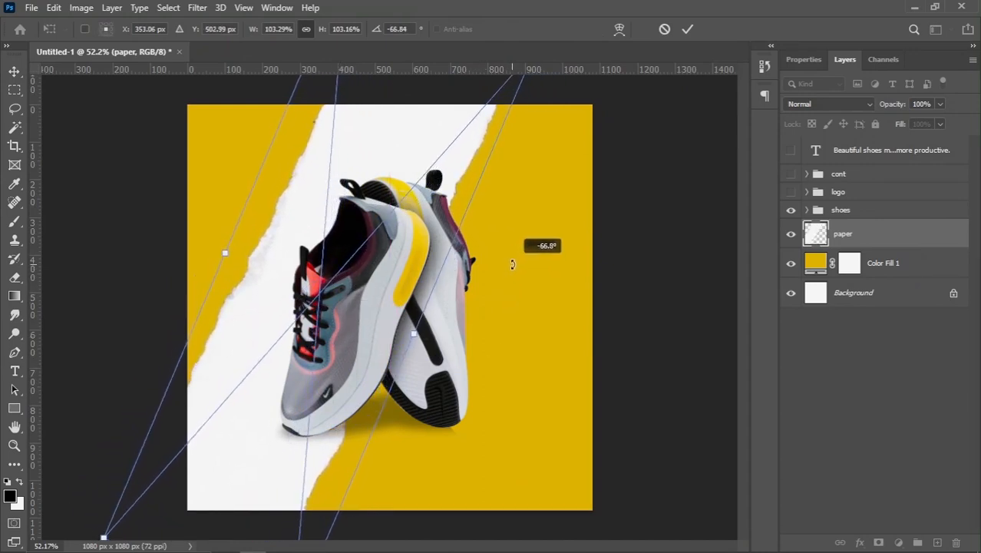
pyautogui.moveTo(412, 234); pyautogui.dragTo(395, 175)
pyautogui.press('Return')
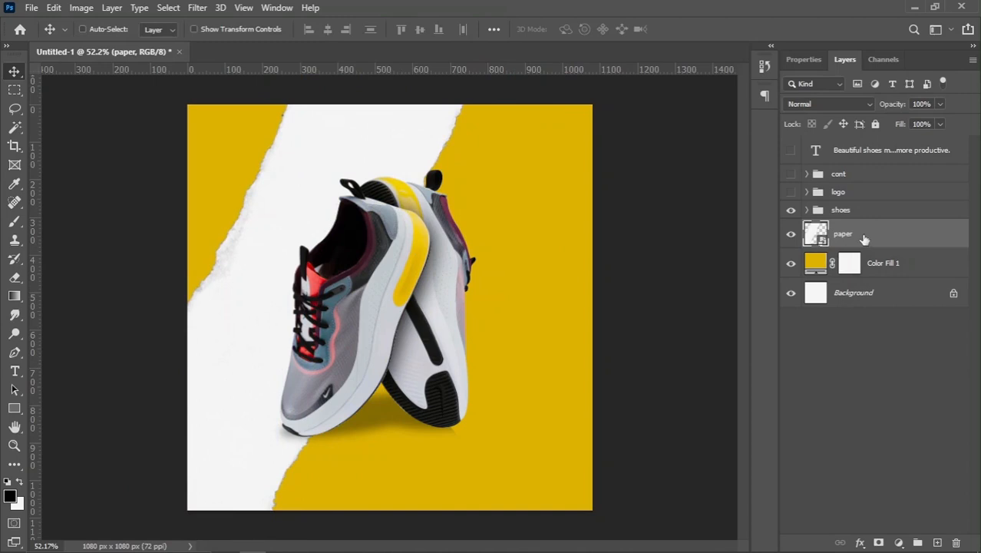
# Step: Duplicate the paper layer, rotate the copy to about -41° and move it over the poster's lower-right corner
pyautogui.moveTo(863, 240); pyautogui.dragTo(937, 543)
pyautogui.moveTo(348, 215); pyautogui.dragTo(564, 389)
pyautogui.hotkey('ctrl', 't')
pyautogui.moveTo(470, 201); pyautogui.dragTo(606, 188)
pyautogui.moveTo(537, 390); pyautogui.dragTo(564, 434)
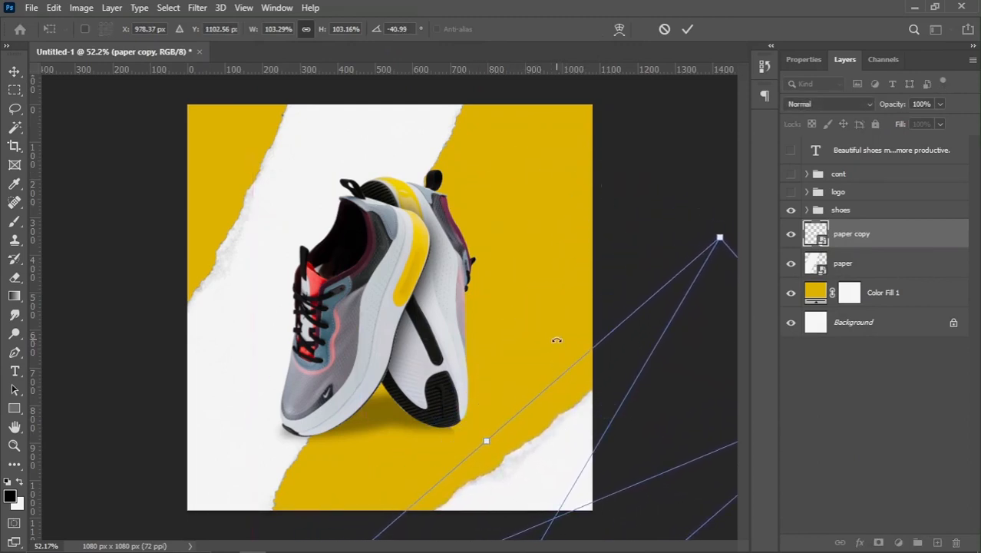
pyautogui.press('Return')
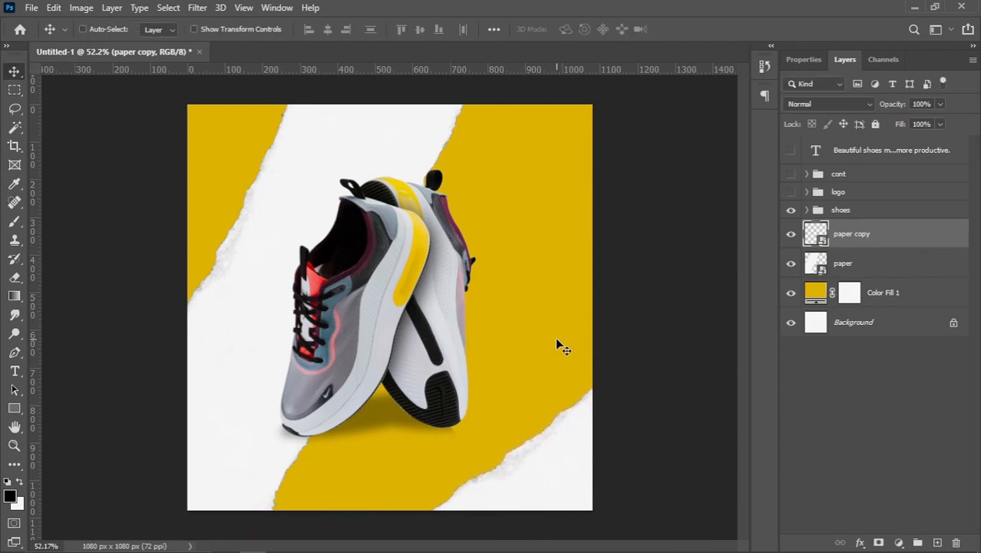
# Step: Draw a white rectangle shape without stroke, about 402 by 677 px, above the paper layer to cover the poster's yellow upper-left corner
pyautogui.click(876, 264)
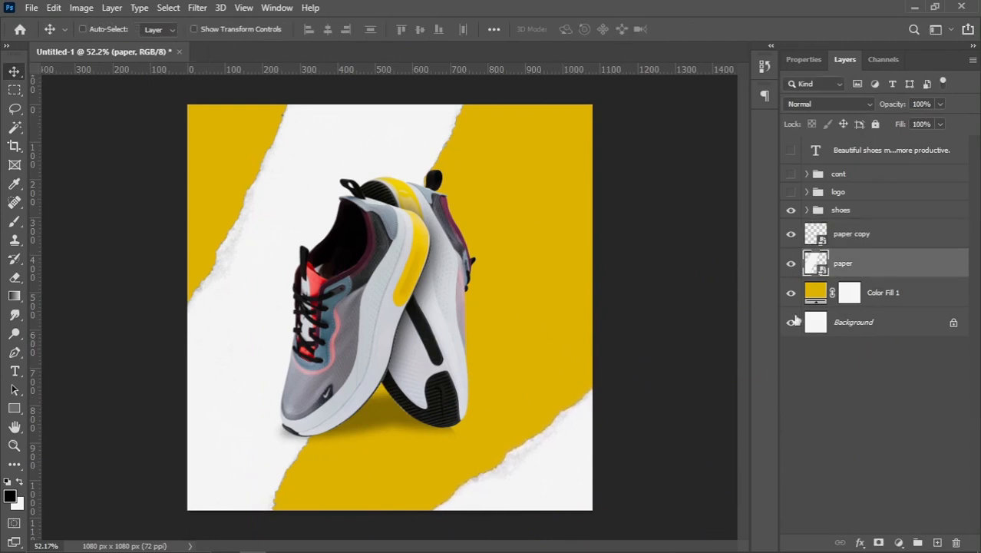
pyautogui.click(15, 408)
pyautogui.click(17, 411)
pyautogui.click(47, 410)
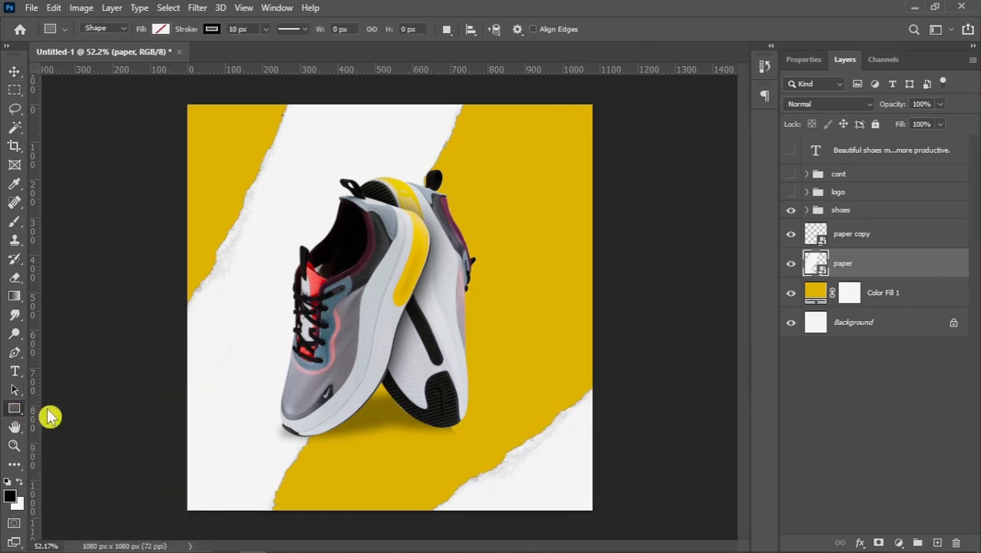
pyautogui.click(103, 28)
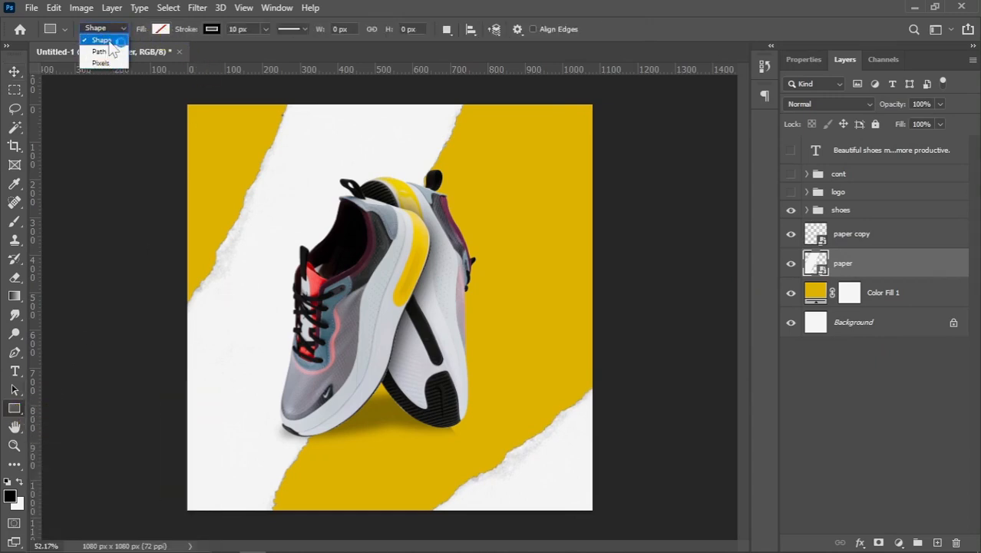
pyautogui.click(188, 28)
pyautogui.click(161, 28)
pyautogui.click(97, 106)
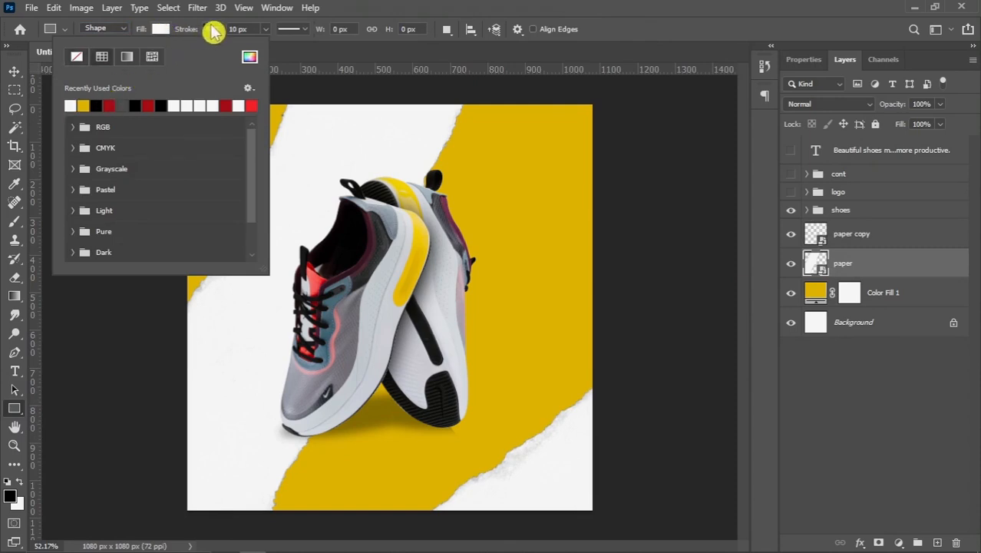
pyautogui.click(212, 30)
pyautogui.click(128, 58)
pyautogui.press('Return')
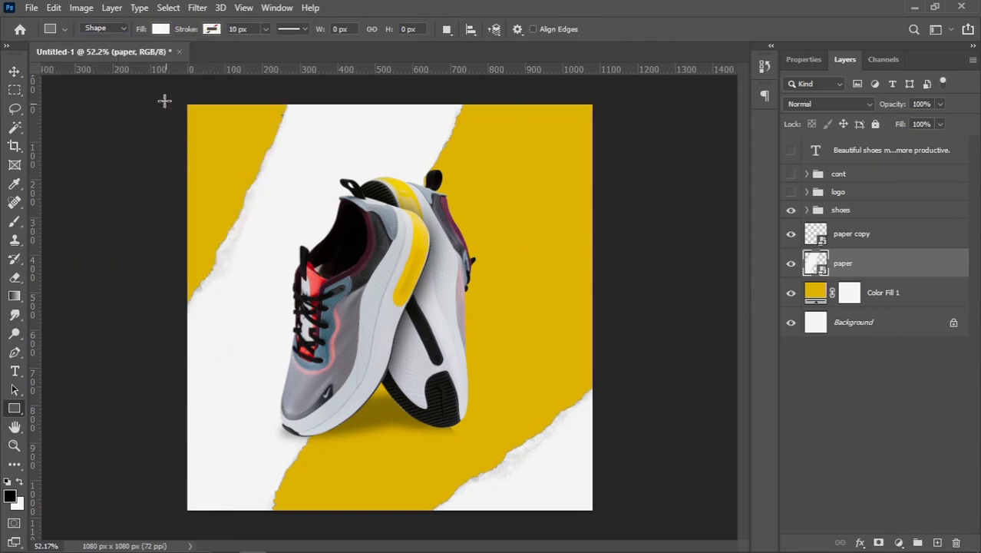
pyautogui.moveTo(155, 90); pyautogui.dragTo(305, 343)
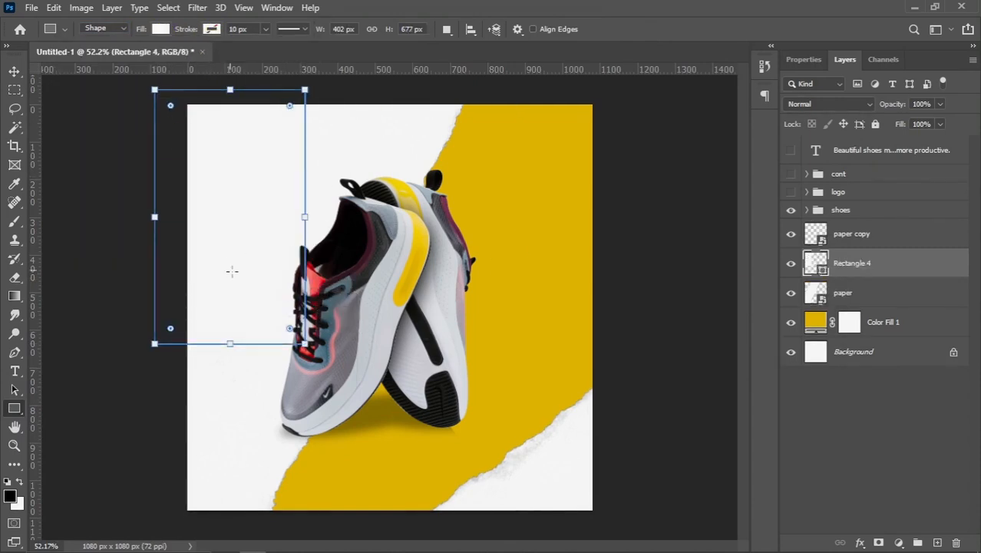
pyautogui.click(14, 70)
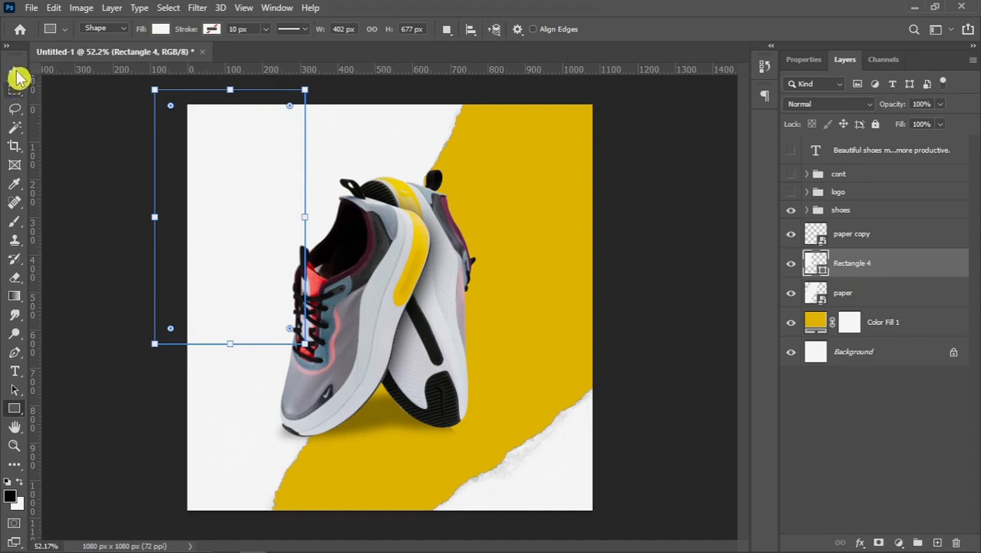
# Step: Group the paper copy, the white rectangle and the paper layer, and toggle the group's visibility to check its contents
pyautogui.click(854, 243)
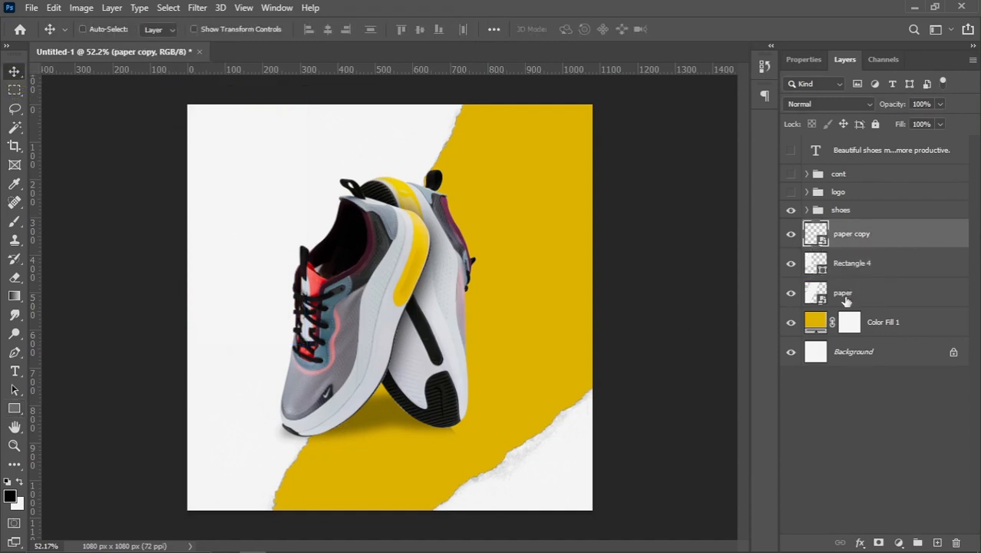
pyautogui.keyDown('shift'); pyautogui.click(854, 298); pyautogui.keyUp('shift')
pyautogui.moveTo(859, 298); pyautogui.dragTo(917, 542)
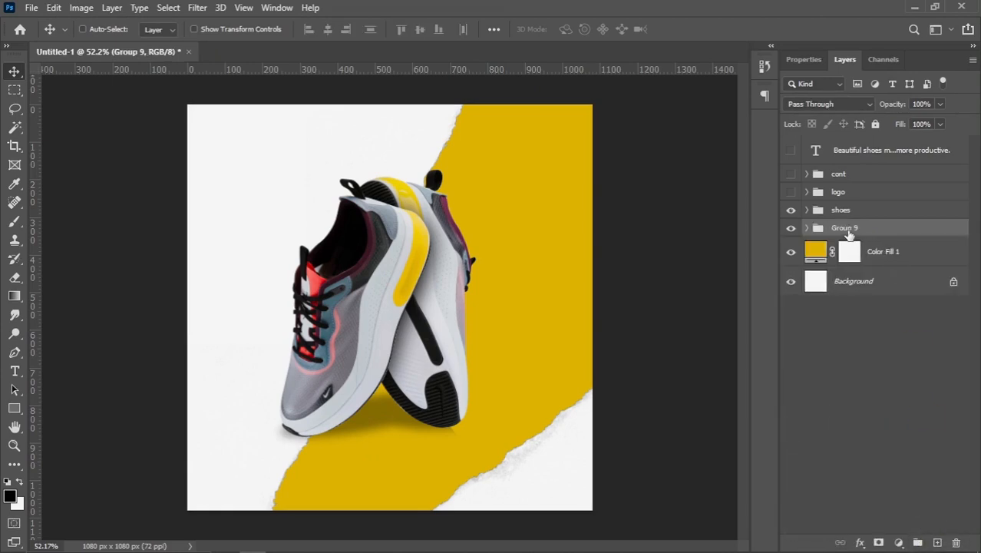
pyautogui.click(791, 228)
pyautogui.click(792, 228)
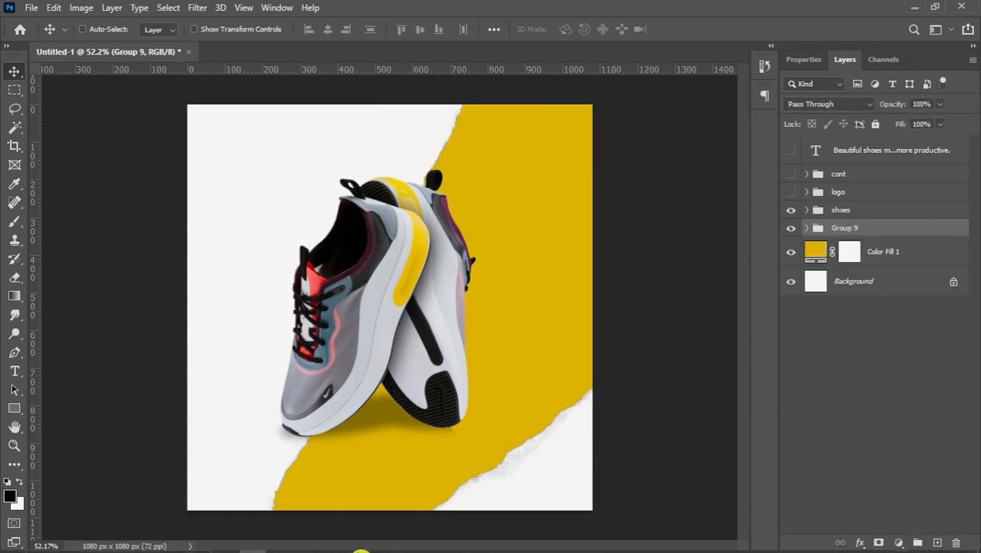
# Step: Place Grunge Paper Background above the paper group, clip it to that group and compare the result with the texture hidden and shown
pyautogui.click(227, 543)
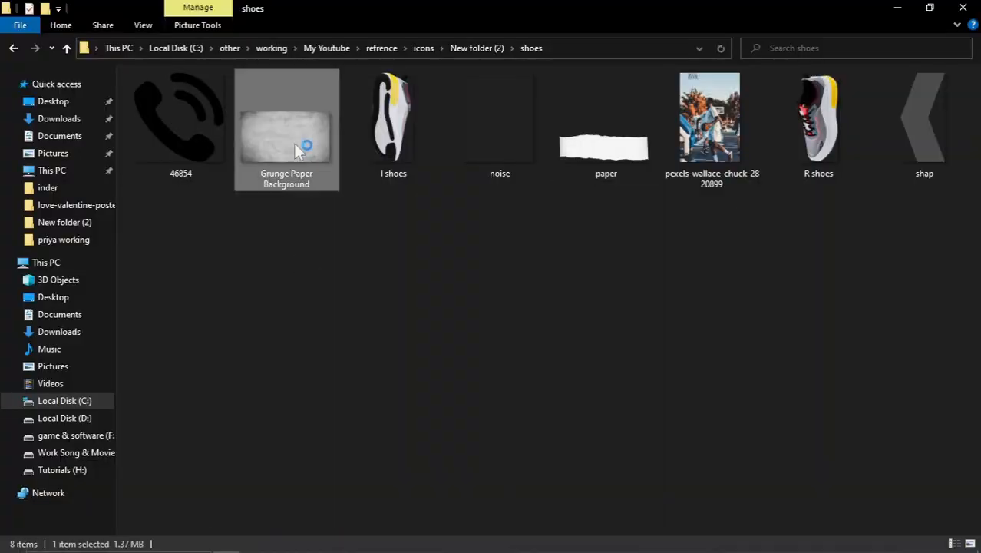
pyautogui.moveTo(293, 143); pyautogui.dragTo(430, 102)
pyautogui.press('Return')
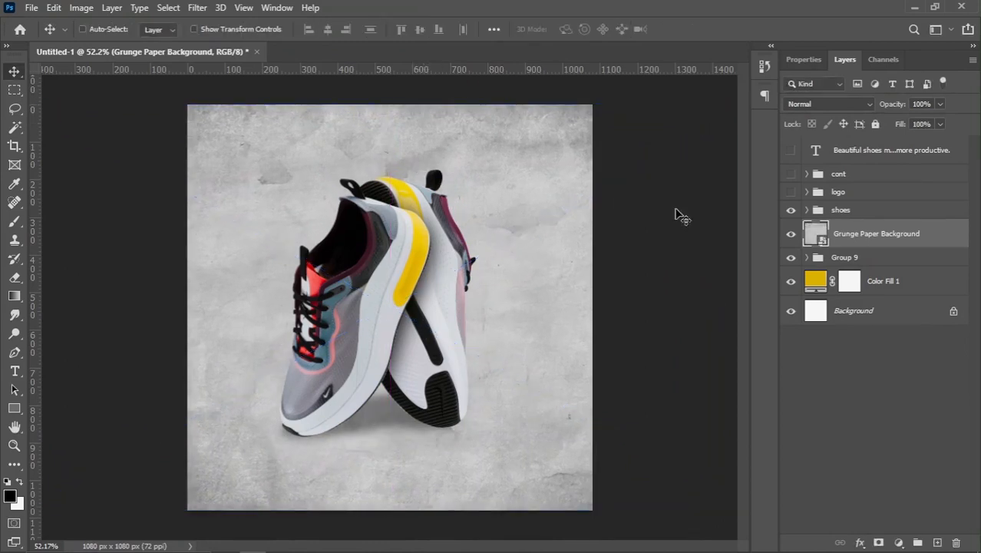
pyautogui.rightClick(856, 238)
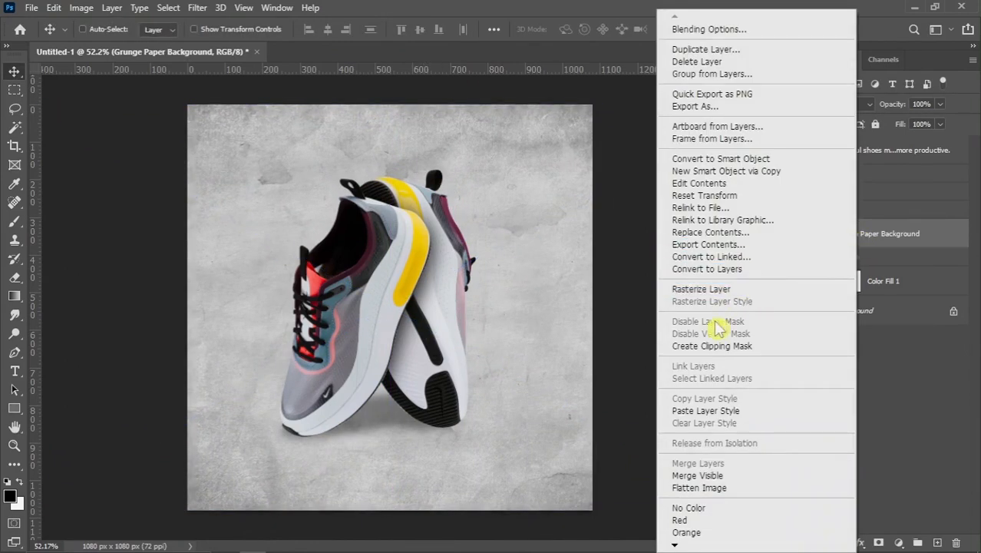
pyautogui.click(724, 346)
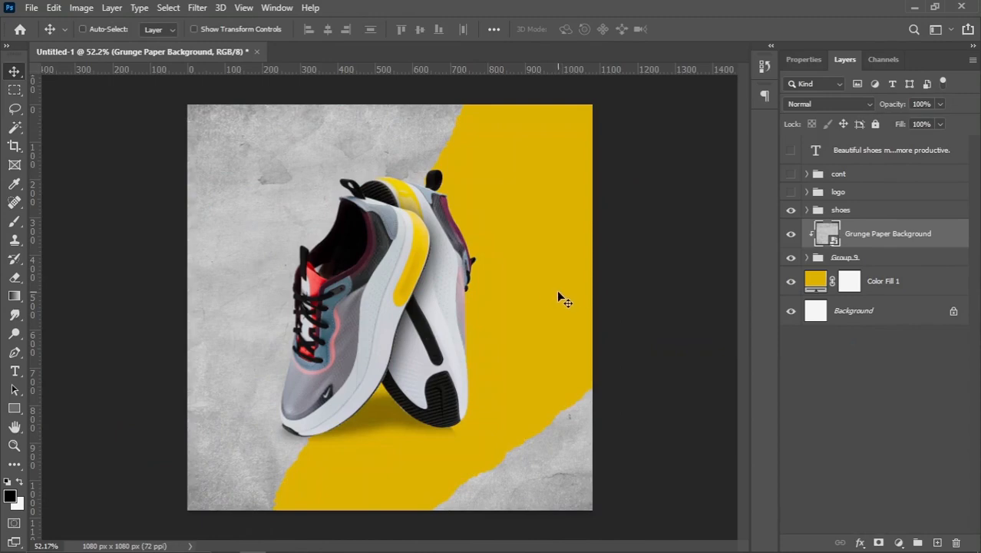
pyautogui.click(790, 235)
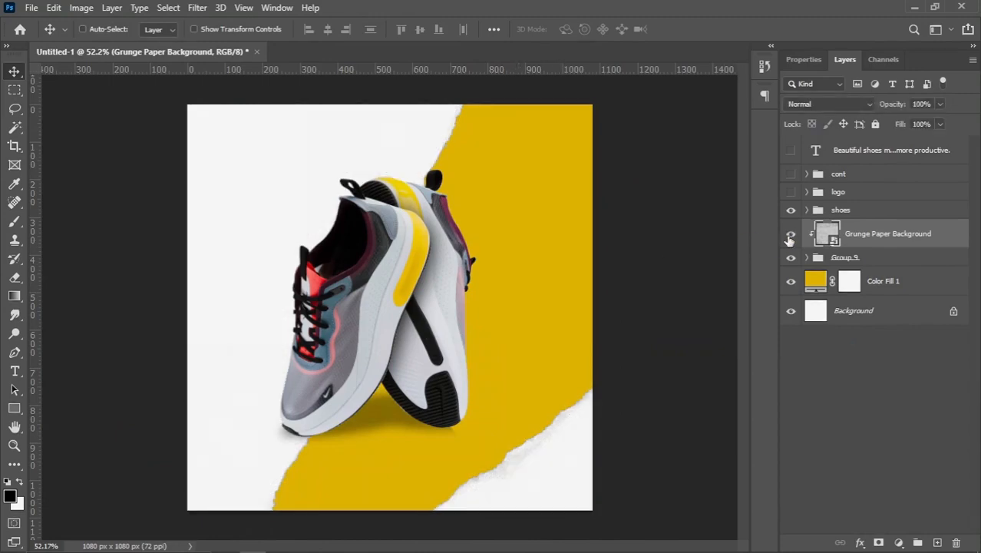
pyautogui.click(791, 235)
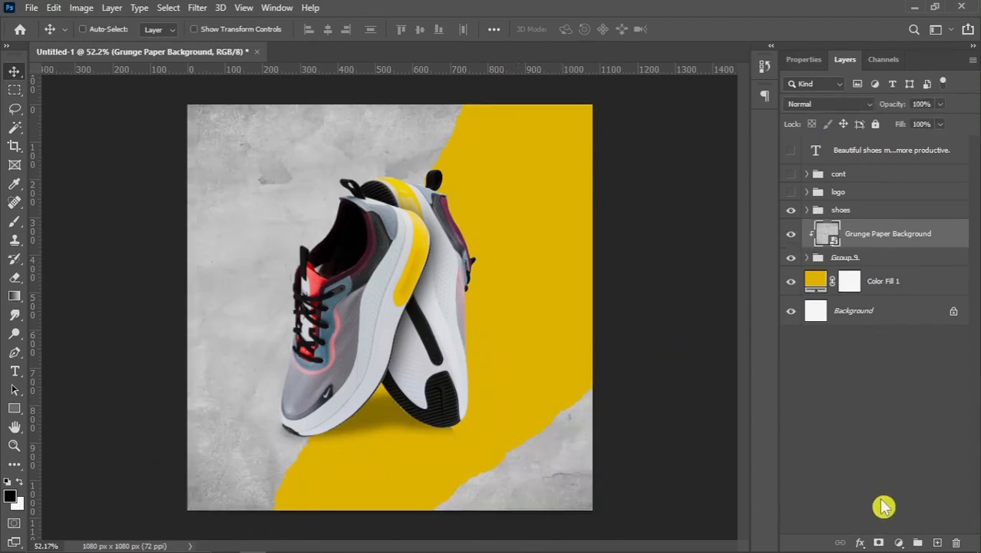
# Step: Mask the grunge texture and fade its middle behind the shoes with a black 1100 px brush, hiding the paper group for comparison
pyautogui.click(878, 541)
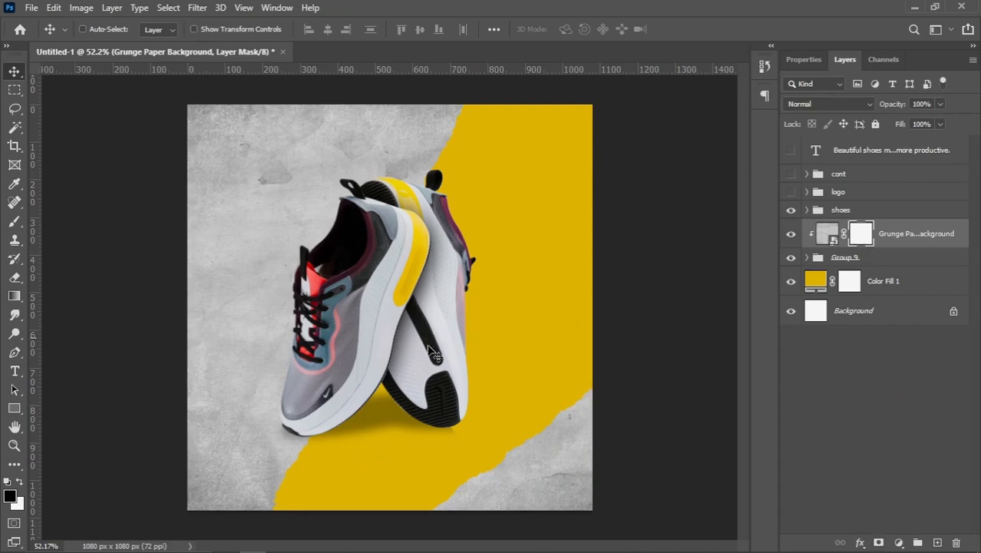
pyautogui.click(15, 221)
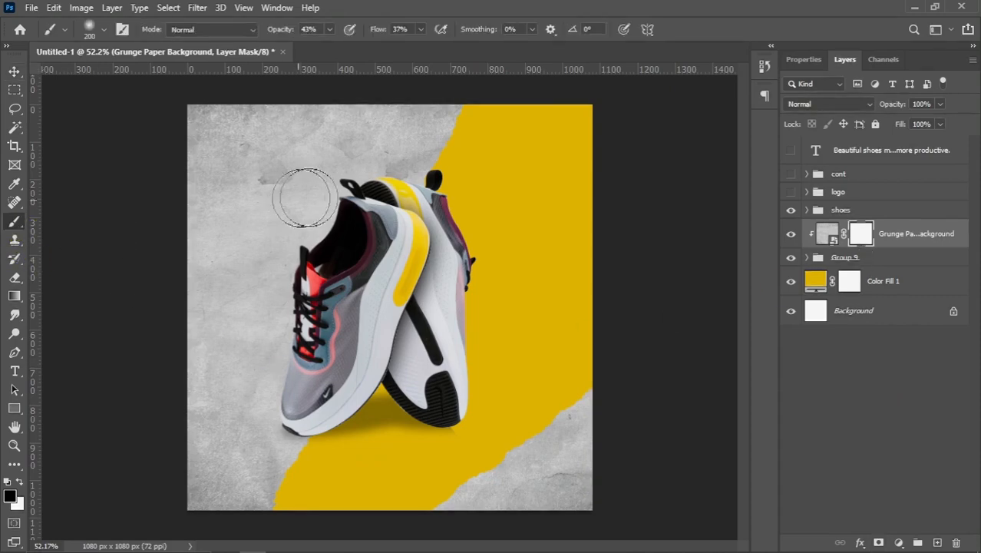
pyautogui.press(']')
pyautogui.press(']')
pyautogui.press(']')
pyautogui.press(']')
pyautogui.press(']')
pyautogui.press(']')
pyautogui.press(']')
pyautogui.press(']')
pyautogui.press(']')
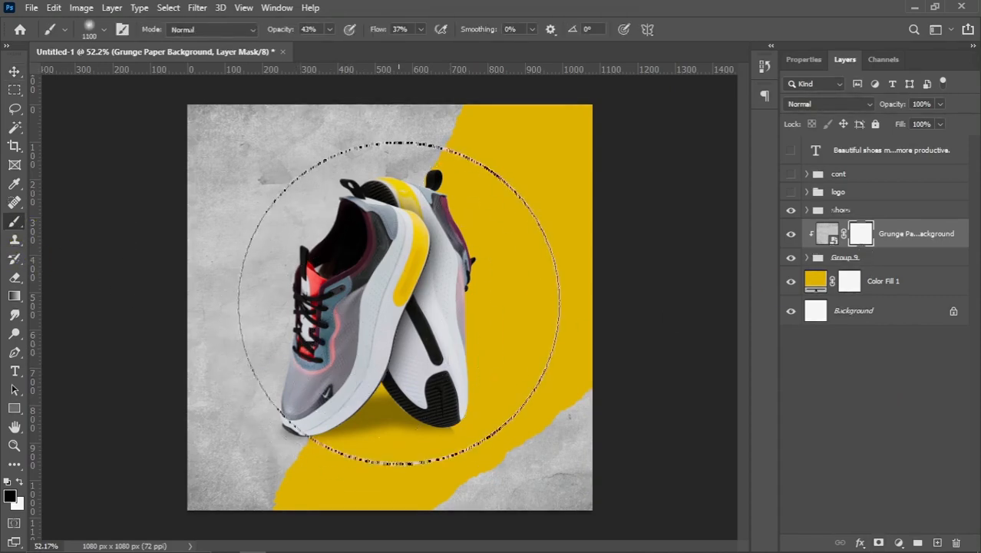
pyautogui.moveTo(408, 282)
pyautogui.mouseDown()
pyautogui.moveTo(366, 392)
pyautogui.moveTo(387, 278)
pyautogui.moveTo(373, 355)
pyautogui.moveTo(389, 326)
pyautogui.moveTo(326, 441)
pyautogui.moveTo(393, 350)
pyautogui.moveTo(427, 398)
pyautogui.moveTo(434, 358)
pyautogui.moveTo(435, 425)
pyautogui.moveTo(465, 328)
pyautogui.moveTo(444, 262)
pyautogui.moveTo(399, 256)
pyautogui.moveTo(388, 283)
pyautogui.mouseUp()
pyautogui.press('v')
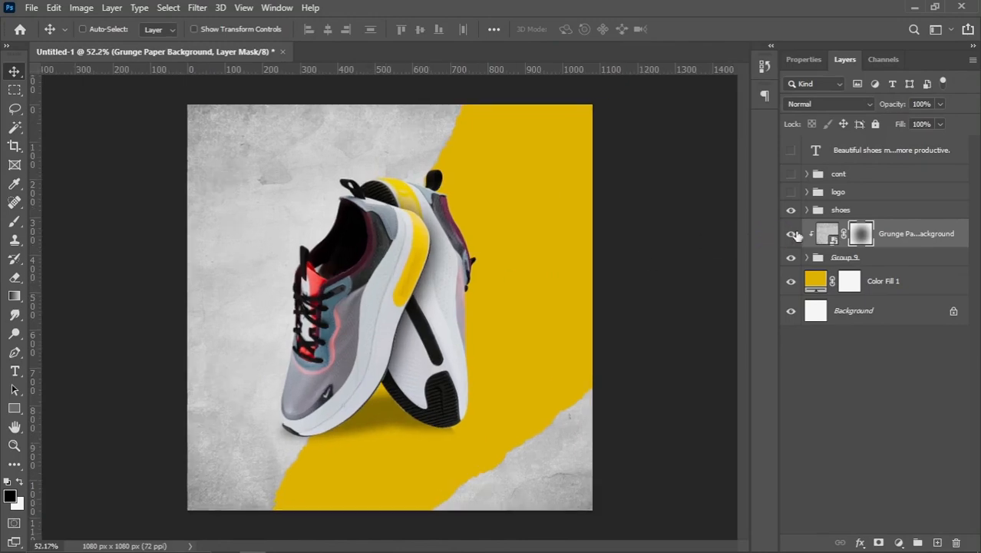
pyautogui.click(791, 258)
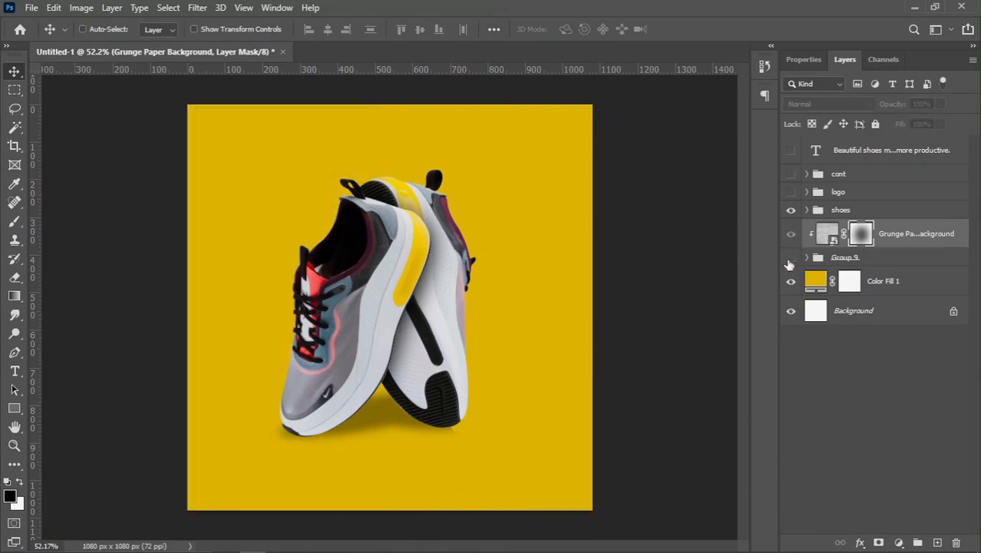
# Step: Show the paper group again and add a black drop shadow with Normal blend mode to it
pyautogui.click(791, 258)
pyautogui.click(891, 261)
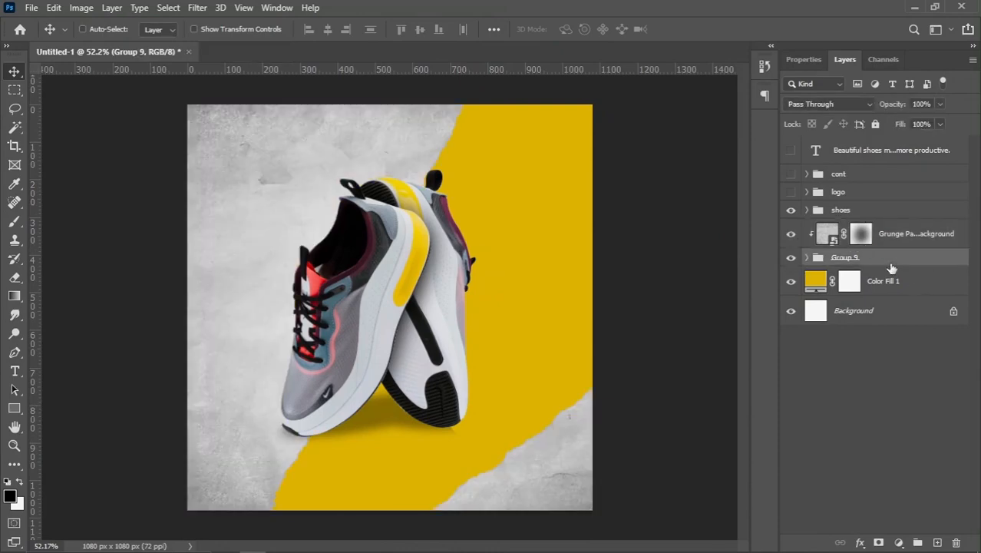
pyautogui.rightClick(882, 264)
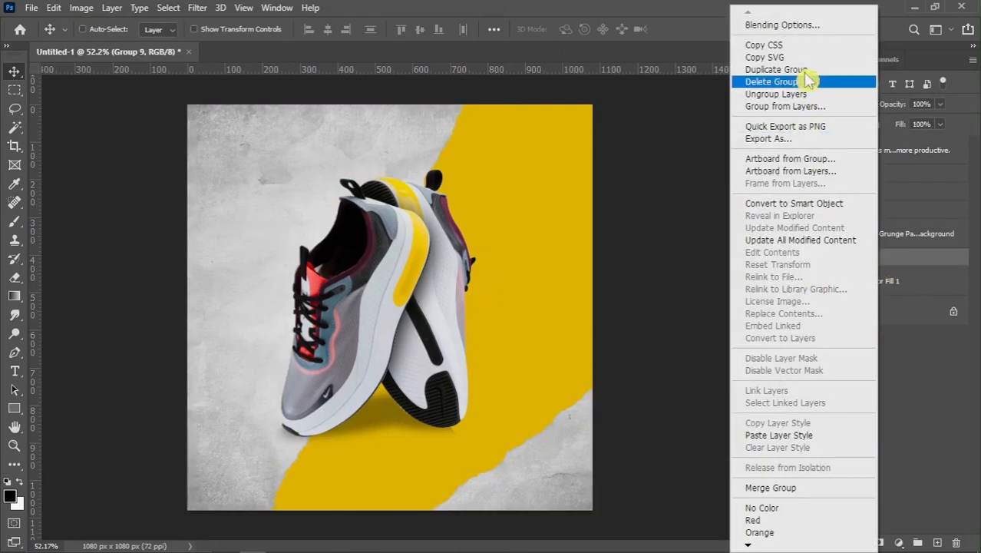
pyautogui.click(808, 27)
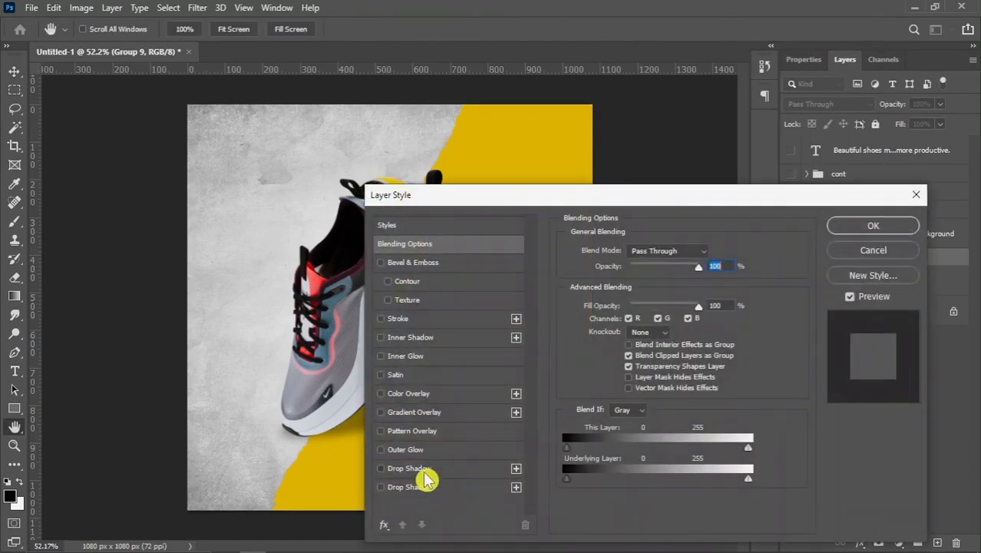
pyautogui.click(430, 467)
pyautogui.click(714, 256)
pyautogui.moveTo(610, 480); pyautogui.dragTo(588, 516)
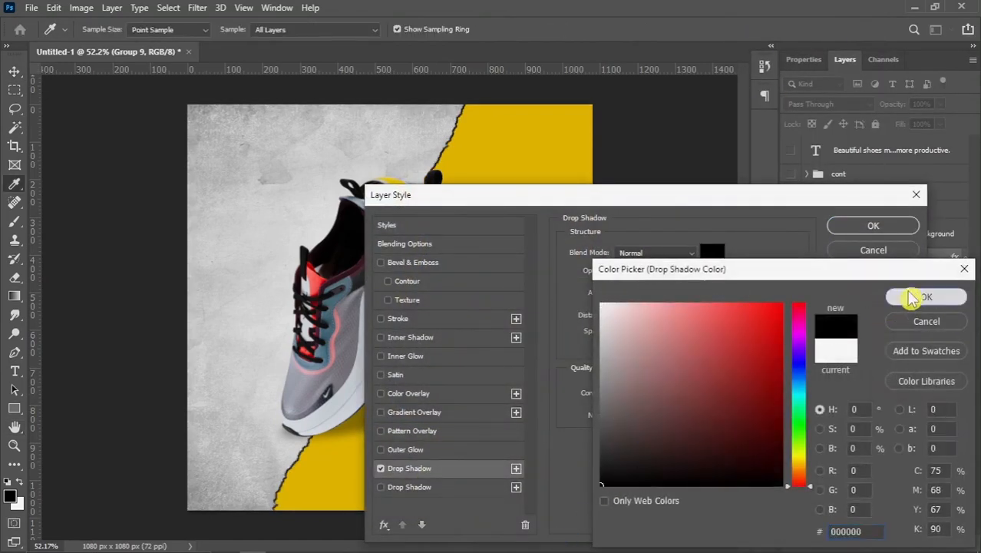
pyautogui.click(892, 295)
# Step: Soften the paper group's drop shadow to 40% opacity and 21 px size, and apply the layer style
pyautogui.moveTo(583, 193); pyautogui.dragTo(776, 121)
pyautogui.moveTo(809, 271); pyautogui.dragTo(821, 273)
pyautogui.moveTo(865, 201); pyautogui.dragTo(852, 202)
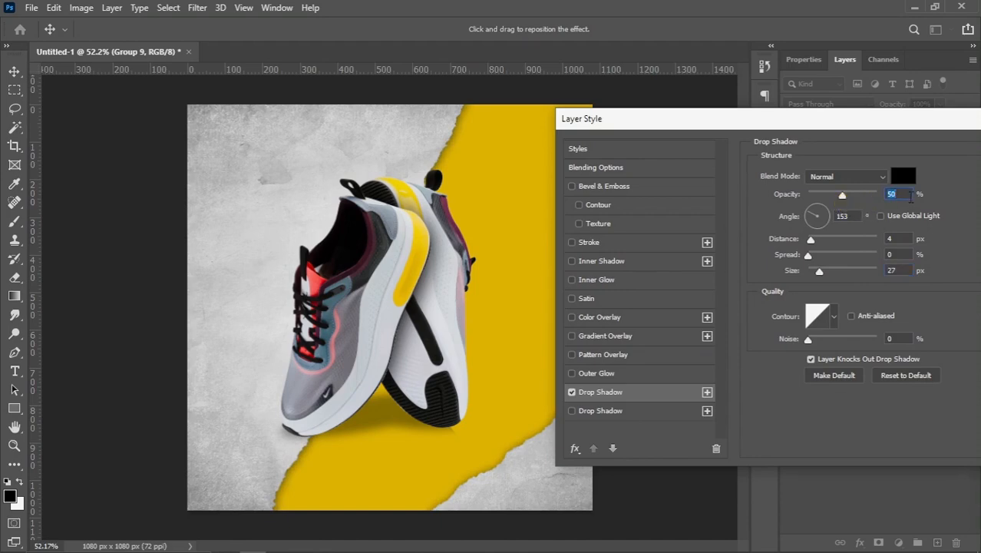
pyautogui.write('40')
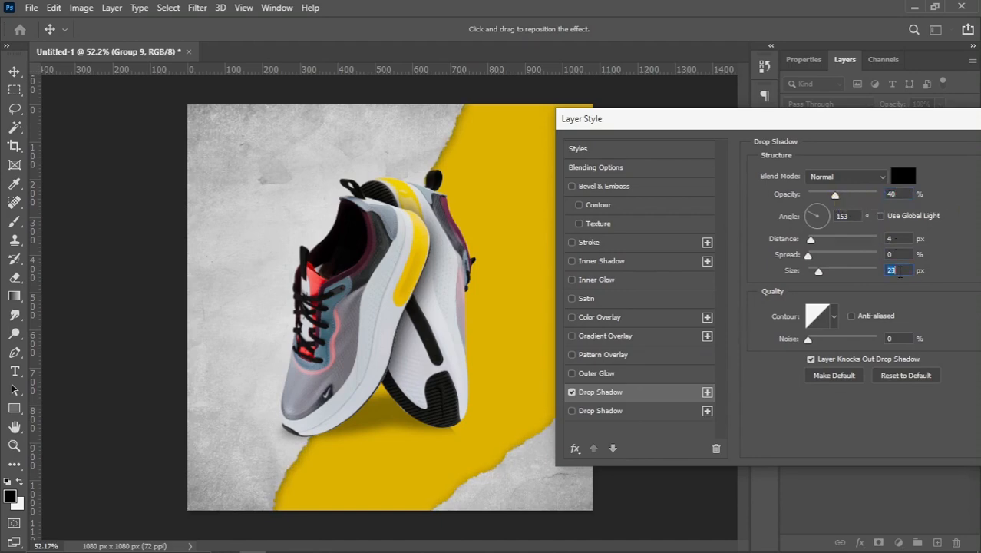
pyautogui.moveTo(872, 118); pyautogui.dragTo(652, 204)
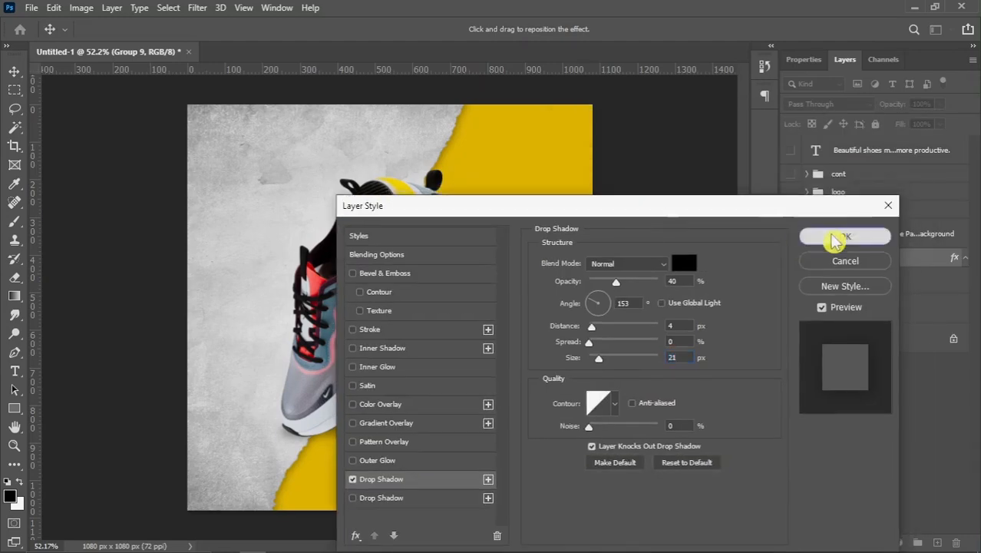
pyautogui.click(843, 234)
# Step: Place the pexels-wallace-chuck-2820899 photo directly above Color Fill 1, scaled to 25.56% with the player filling the gap beside the shoes
pyautogui.scroll(-1, 492, 303)
pyautogui.rightClick(514, 268)
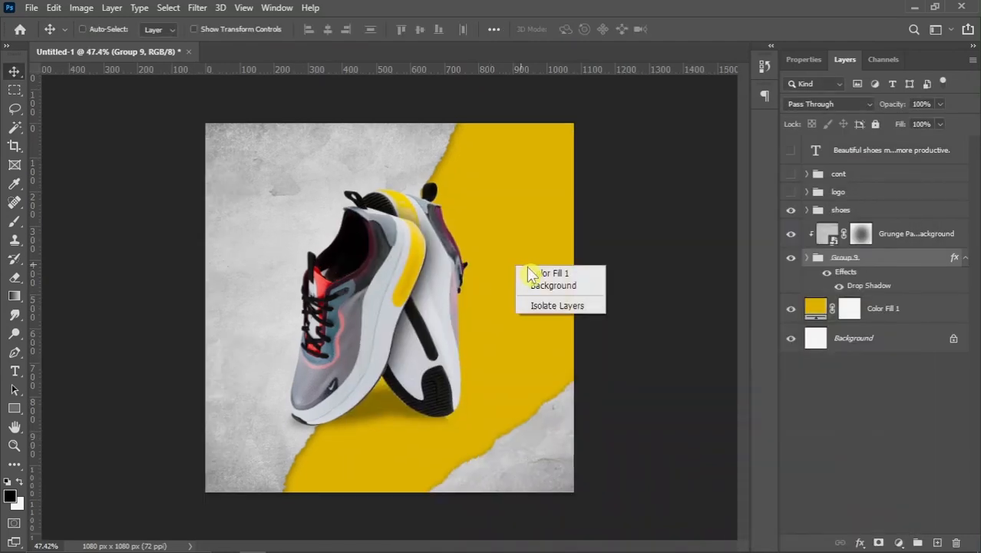
pyautogui.click(540, 274)
pyautogui.scroll(3, 424, 276)
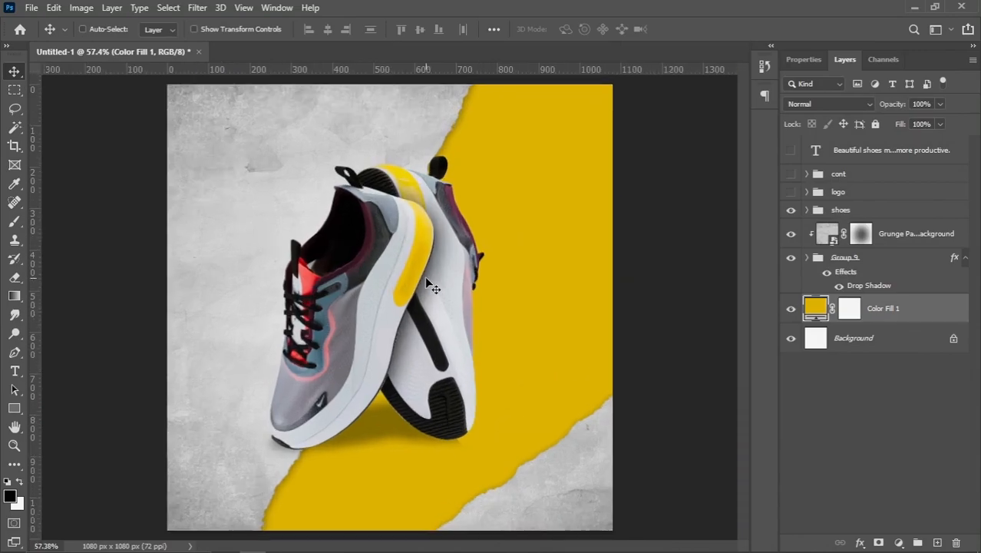
pyautogui.scroll(-2, 424, 276)
pyautogui.click(230, 542)
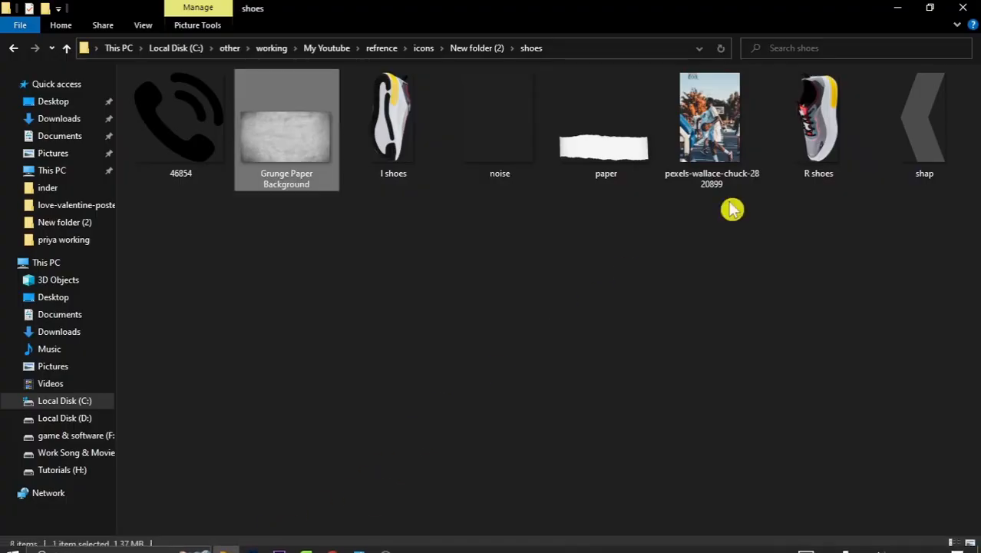
pyautogui.moveTo(723, 110); pyautogui.dragTo(495, 201)
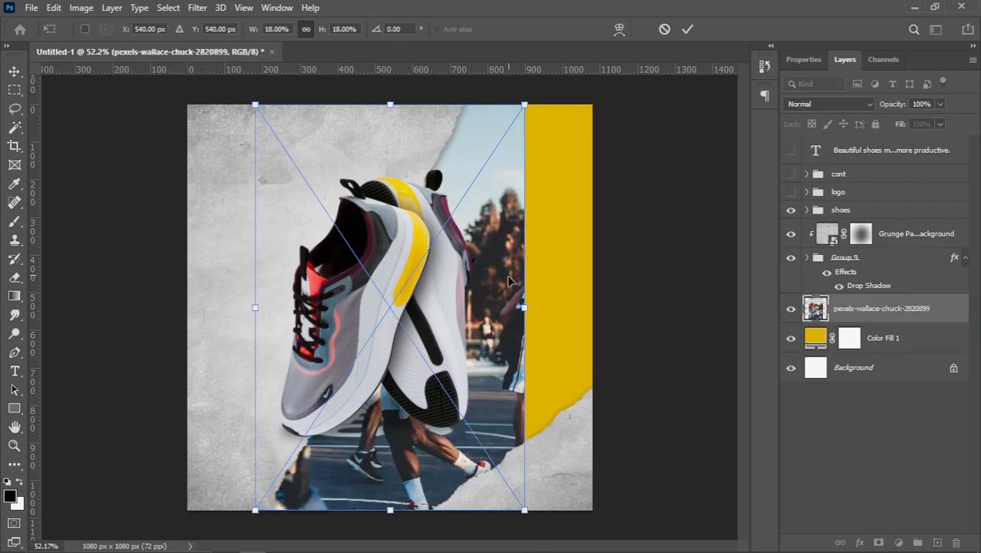
pyautogui.moveTo(521, 310); pyautogui.dragTo(580, 306)
pyautogui.moveTo(499, 297); pyautogui.dragTo(606, 244)
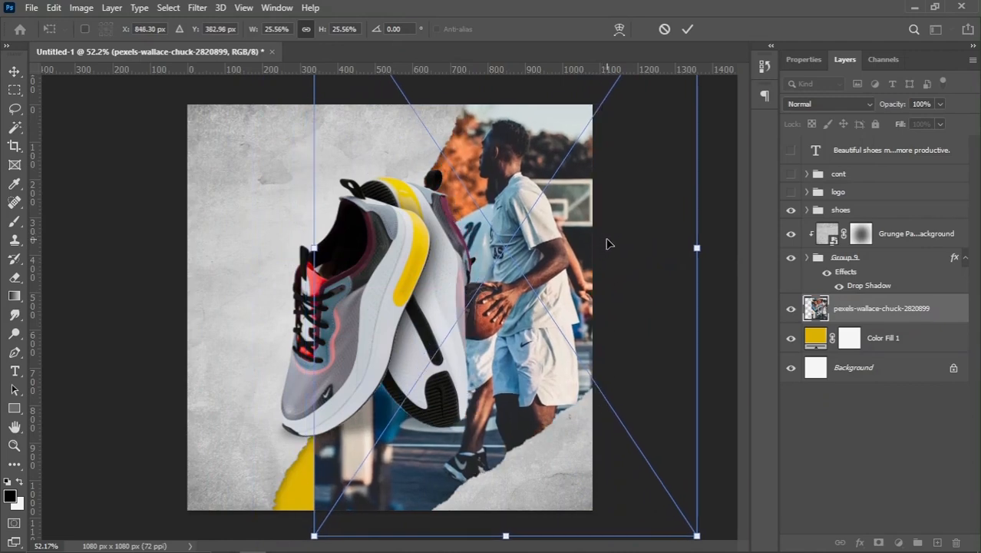
pyautogui.press('Return')
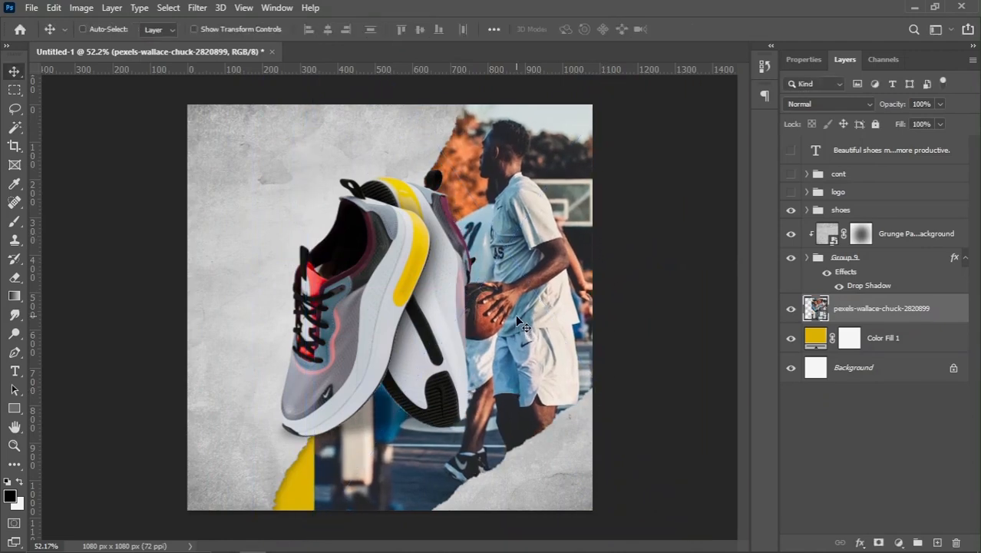
# Step: Shift the basketball photo slightly up and set its blend mode to Luminosity
pyautogui.moveTo(515, 314); pyautogui.dragTo(515, 299)
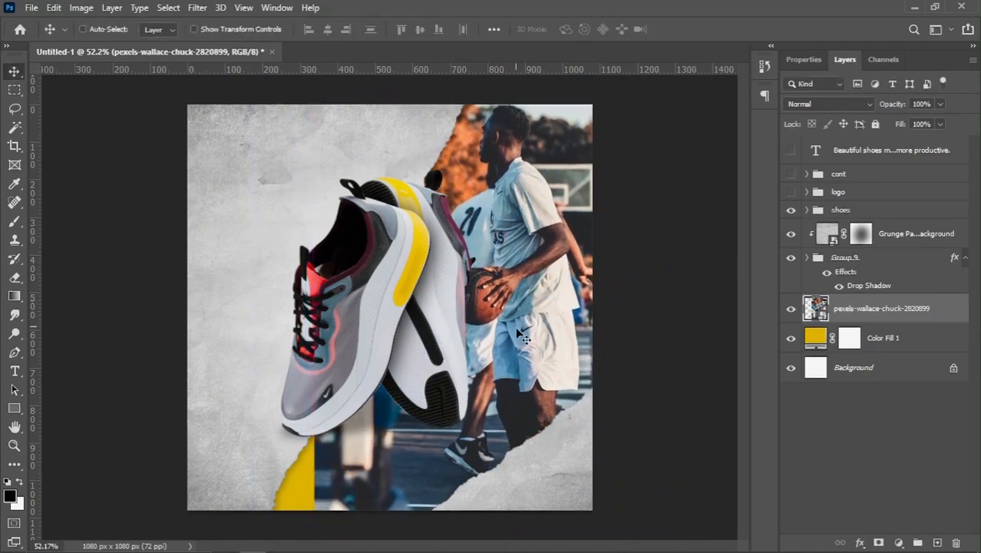
pyautogui.click(833, 106)
pyautogui.click(801, 453)
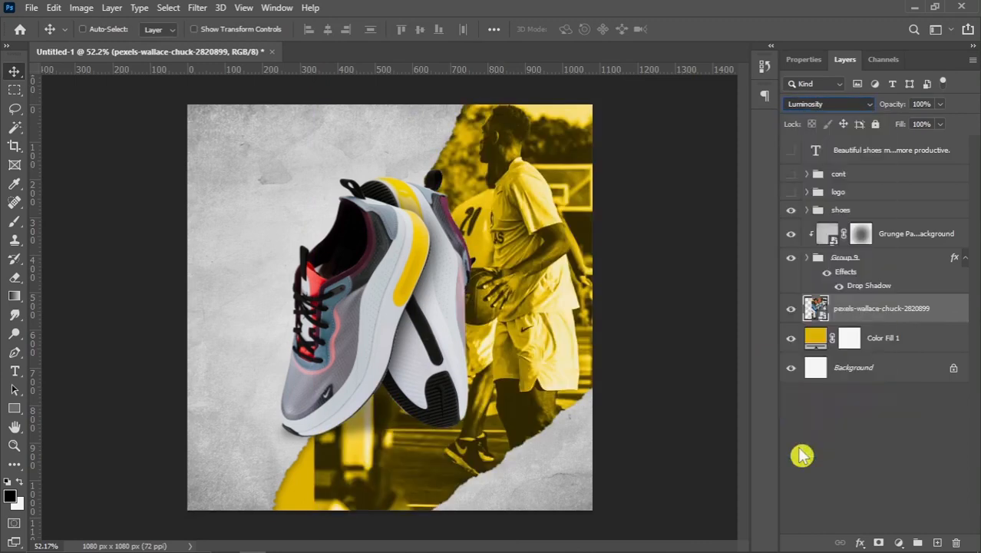
# Step: Mask the basketball photo and fade its lower part with a soft black 1000 px brush, reducing the brush to 400 px
pyautogui.click(878, 543)
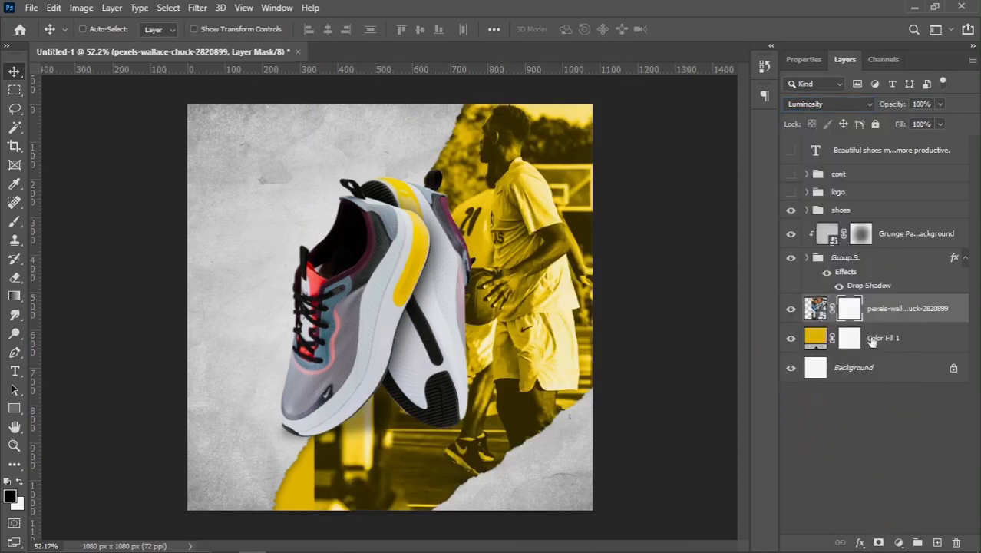
pyautogui.click(14, 221)
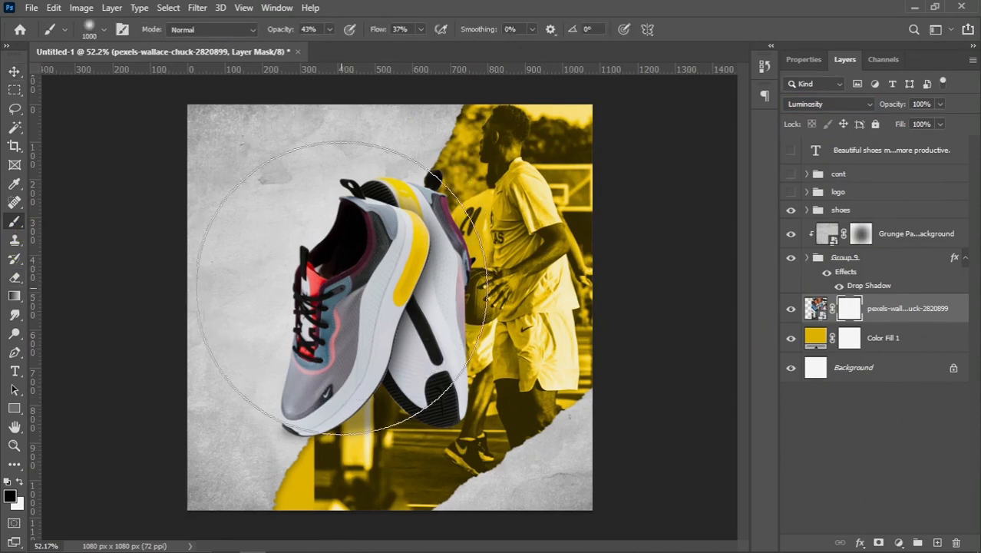
pyautogui.hotkey('ctrl', '-')
pyautogui.moveTo(368, 407); pyautogui.dragTo(630, 367)
pyautogui.moveTo(566, 403)
pyautogui.mouseDown()
pyautogui.moveTo(549, 366)
pyautogui.moveTo(207, 388)
pyautogui.mouseUp()
pyautogui.moveTo(314, 416)
pyautogui.mouseDown()
pyautogui.moveTo(319, 365)
pyautogui.moveTo(295, 387)
pyautogui.moveTo(295, 364)
pyautogui.mouseUp()
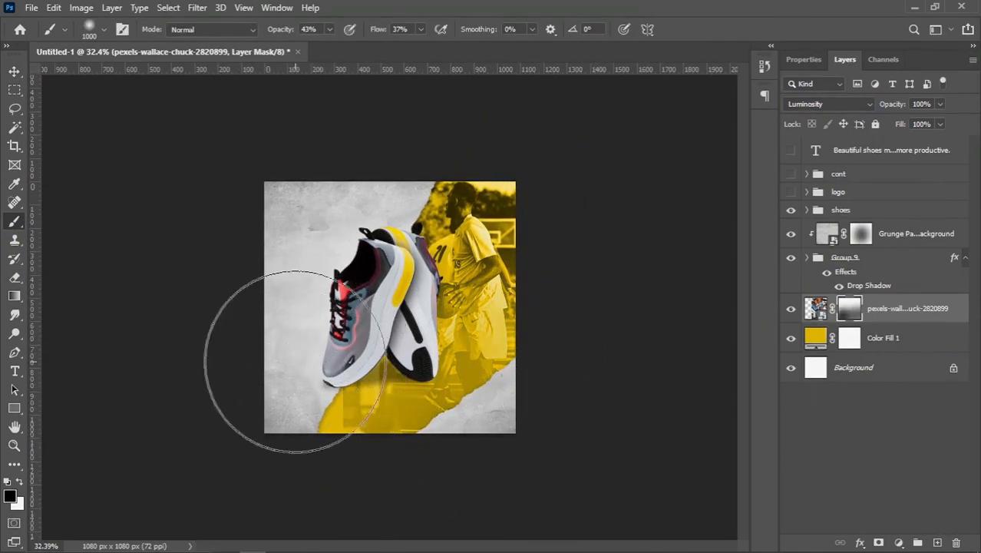
pyautogui.press('[')
pyautogui.press('[')
pyautogui.press('[')
pyautogui.press('[')
pyautogui.press('[')
pyautogui.press('[')
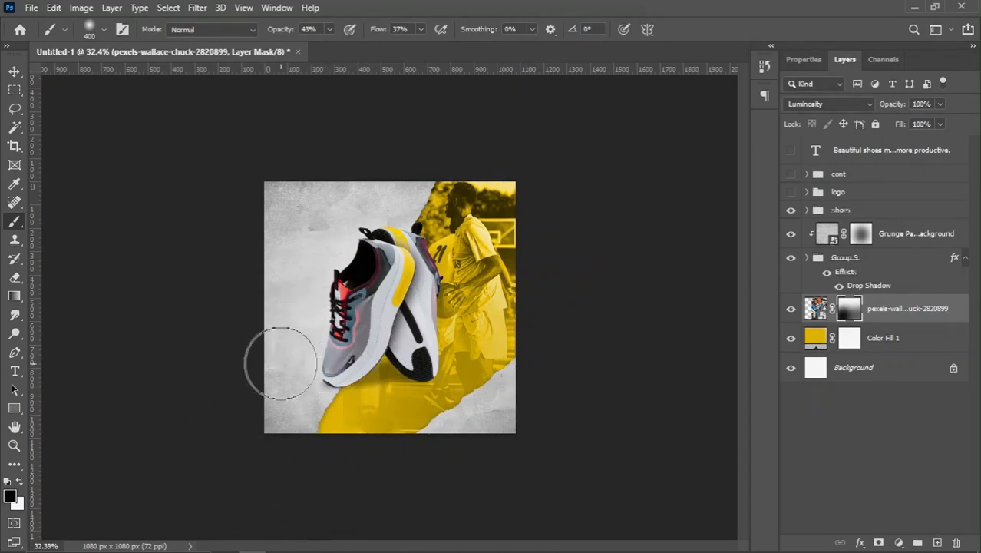
# Step: Lower the basketball photo's layer opacity to 40%
pyautogui.scroll(2, 504, 307)
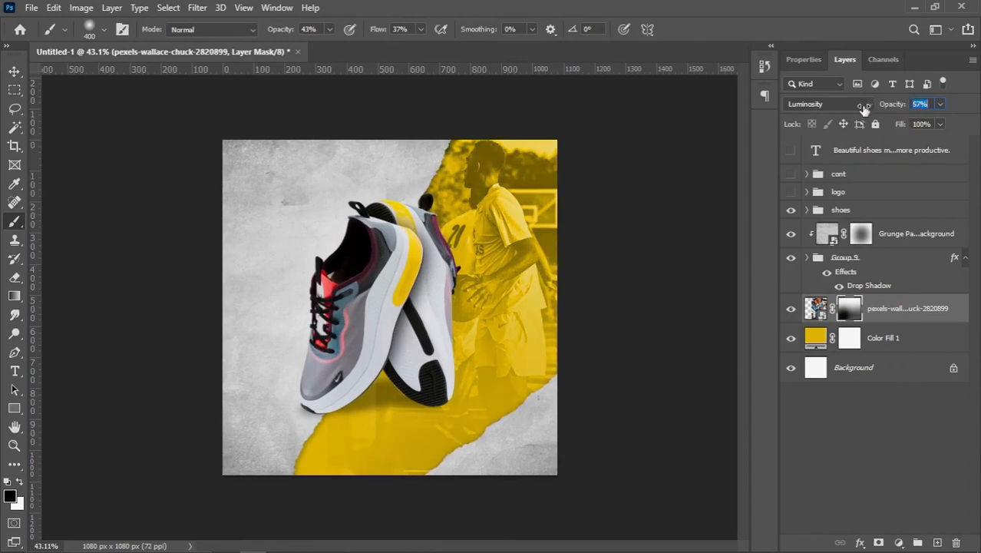
pyautogui.moveTo(865, 107); pyautogui.dragTo(859, 108)
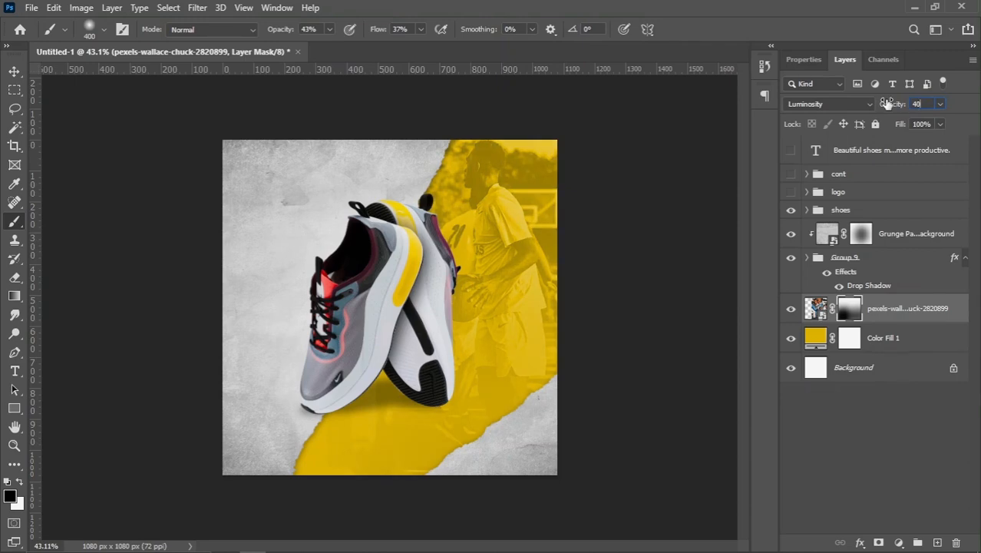
pyautogui.press('v')
pyautogui.scroll(2, 427, 281)
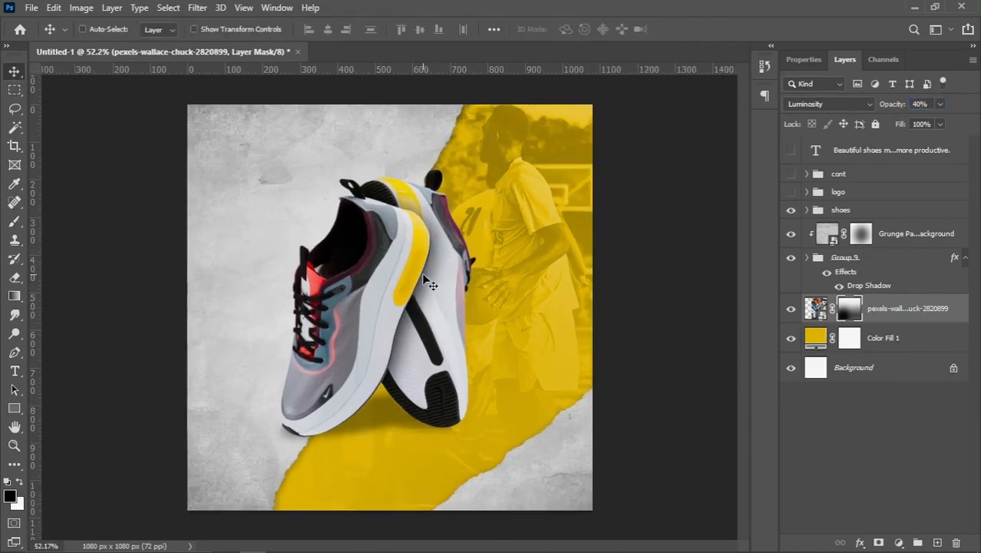
# Step: Move the shoes group slightly down on the poster
pyautogui.rightClick(401, 250)
pyautogui.click(415, 255)
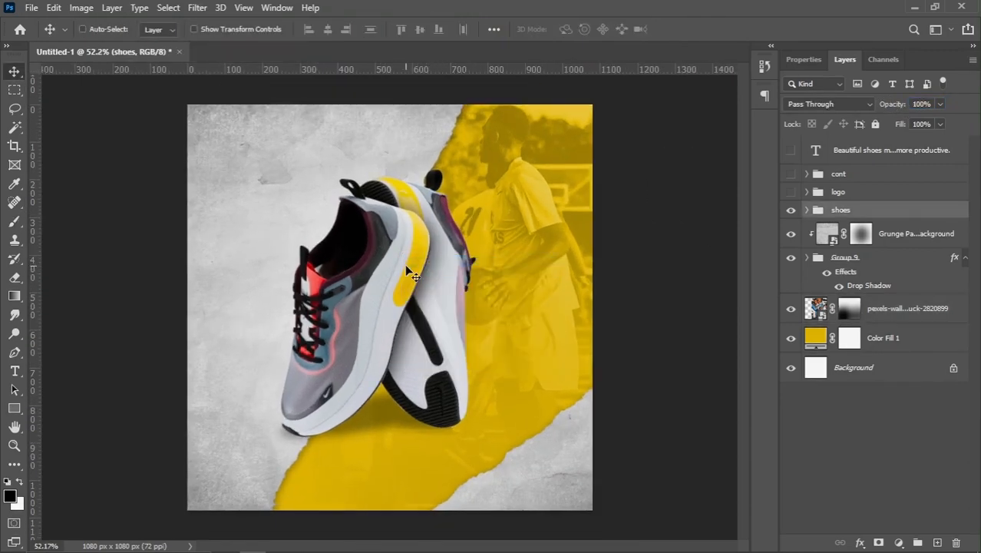
pyautogui.moveTo(413, 276); pyautogui.dragTo(413, 298)
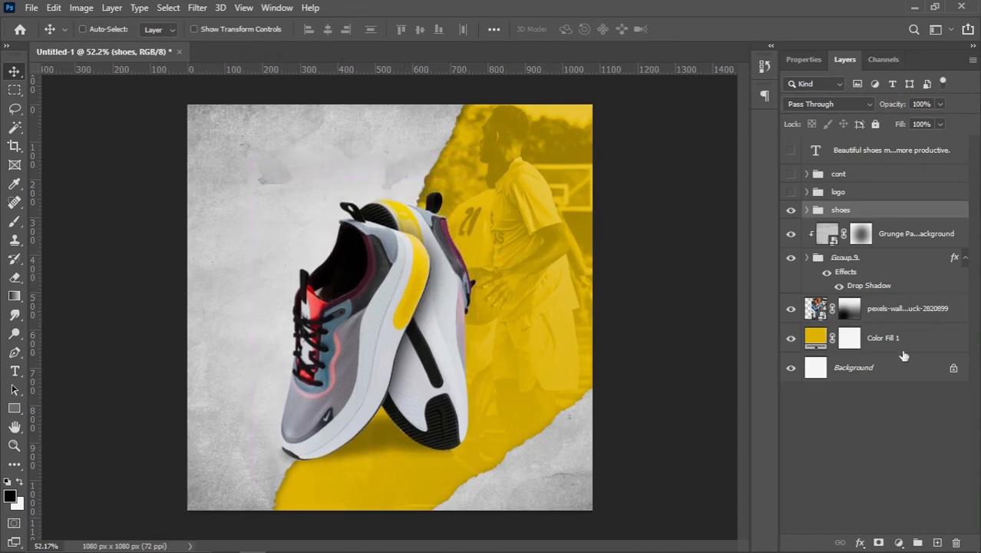
# Step: Create a new layer above Color Fill 1 and set the brush colour to a bright red based on the shoe's tongue
pyautogui.click(891, 342)
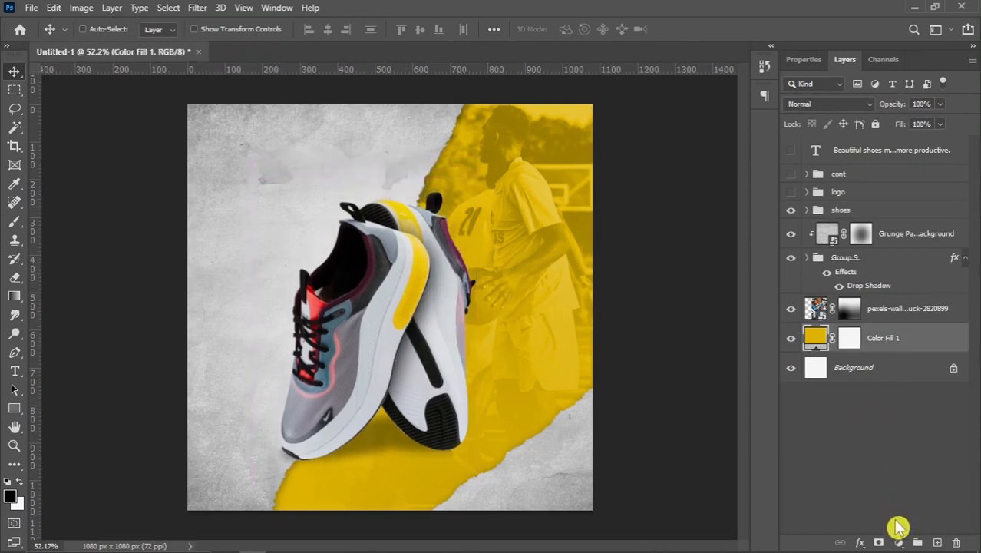
pyautogui.click(937, 542)
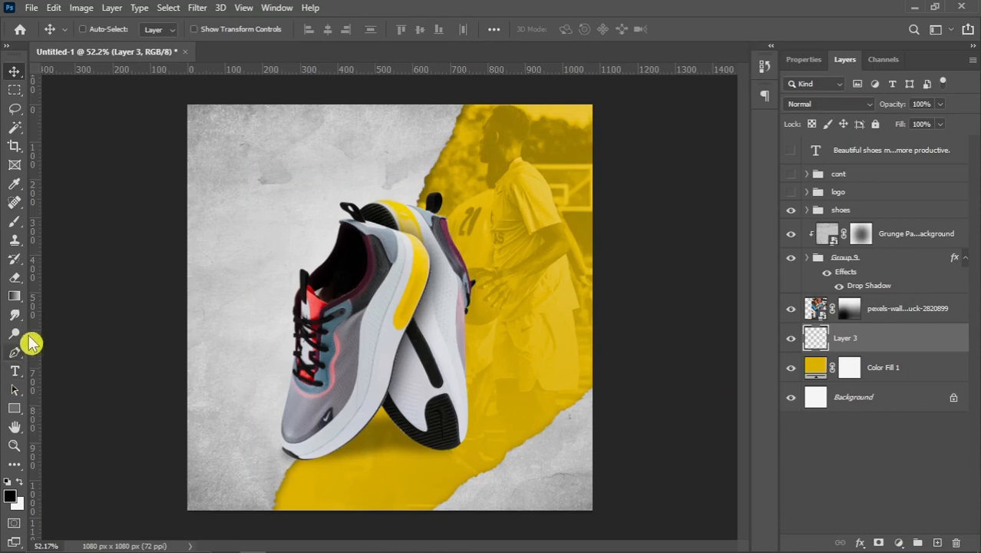
pyautogui.click(19, 226)
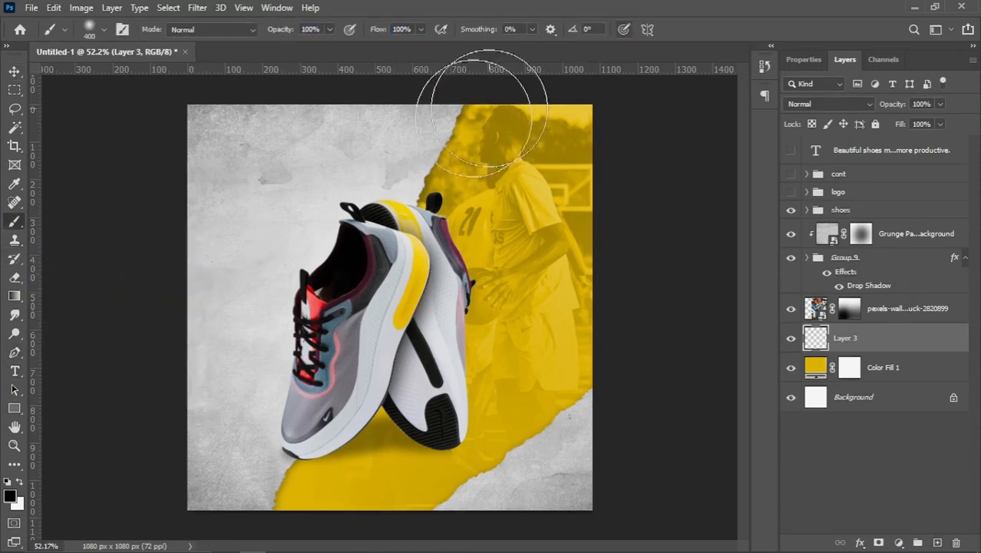
pyautogui.click(10, 496)
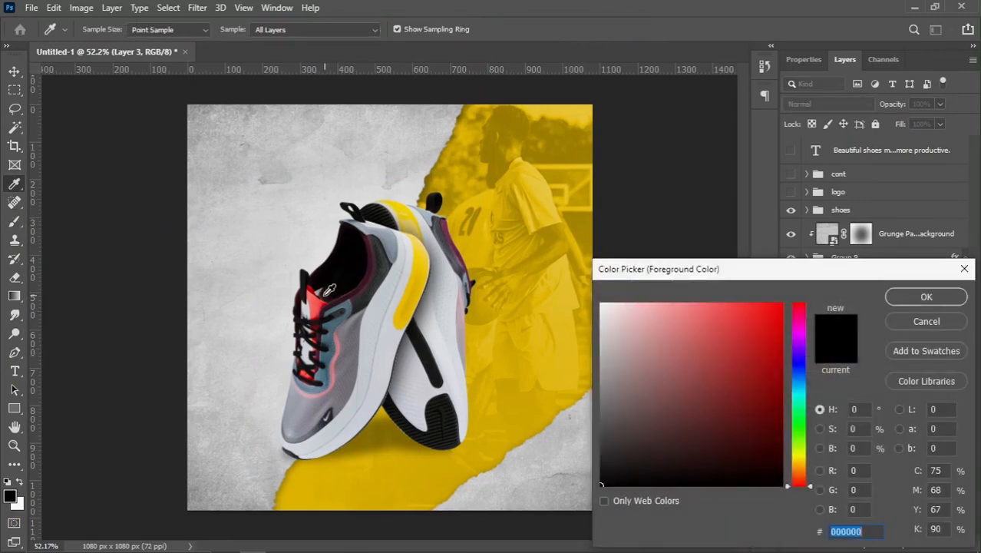
pyautogui.click(309, 290)
pyautogui.moveTo(760, 357)
pyautogui.mouseDown()
pyautogui.moveTo(745, 301)
pyautogui.moveTo(758, 302)
pyautogui.mouseUp()
pyautogui.click(927, 296)
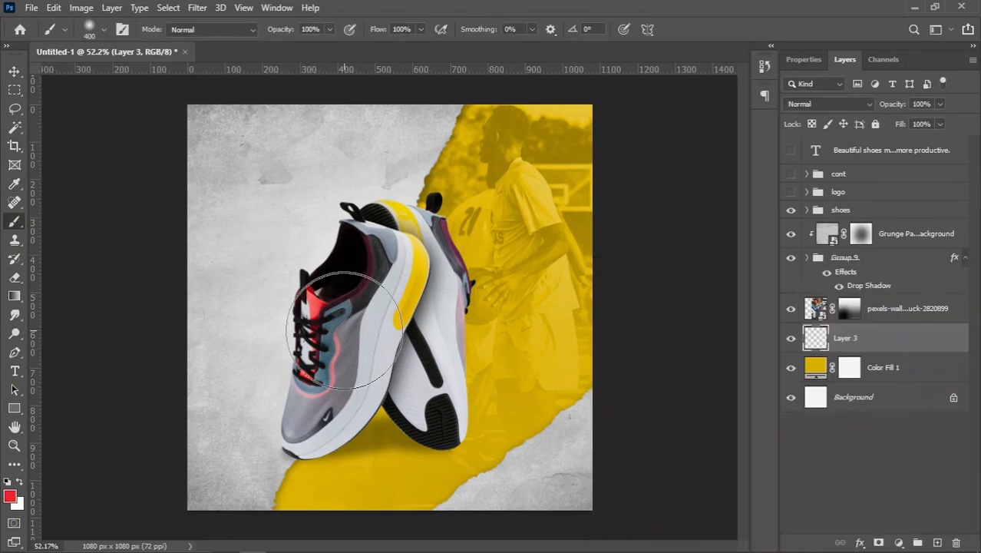
# Step: Stamp one soft red spot behind the shoes on the new layer with an 800 px brush
pyautogui.press(']')
pyautogui.press(']')
pyautogui.click(390, 353)
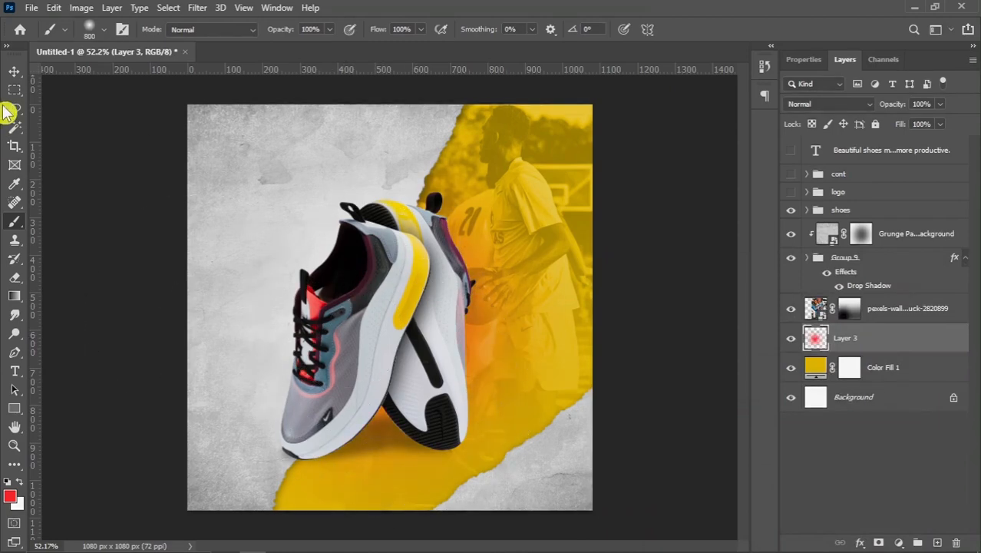
# Step: Move the red glow to the poster's lower edge beneath the shoes and enlarge it to about 166%
pyautogui.click(14, 72)
pyautogui.moveTo(400, 327); pyautogui.dragTo(385, 460)
pyautogui.hotkey('ctrl', 't')
pyautogui.moveTo(378, 275); pyautogui.dragTo(352, 137)
pyautogui.moveTo(360, 467); pyautogui.dragTo(380, 435)
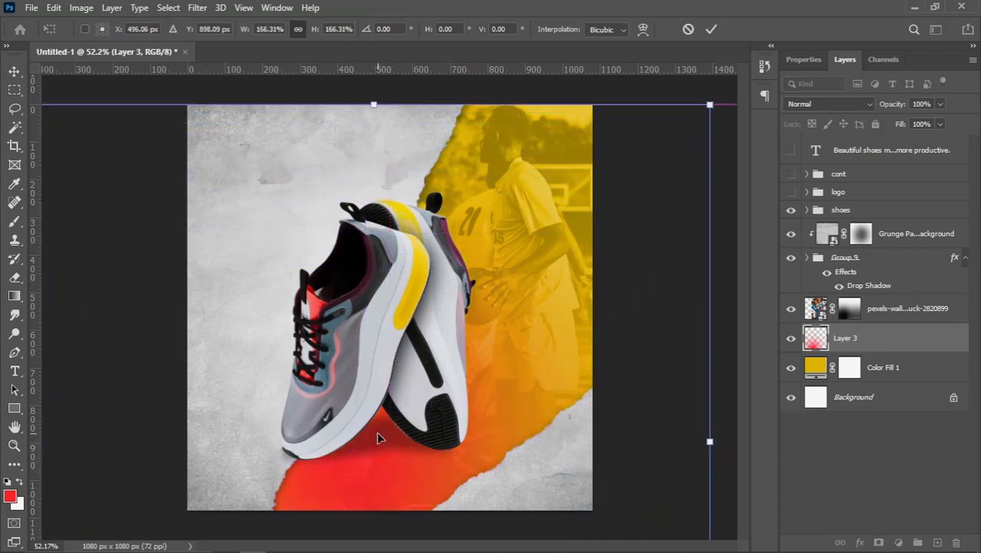
pyautogui.press('Return')
pyautogui.hotkey('ctrl', '-')
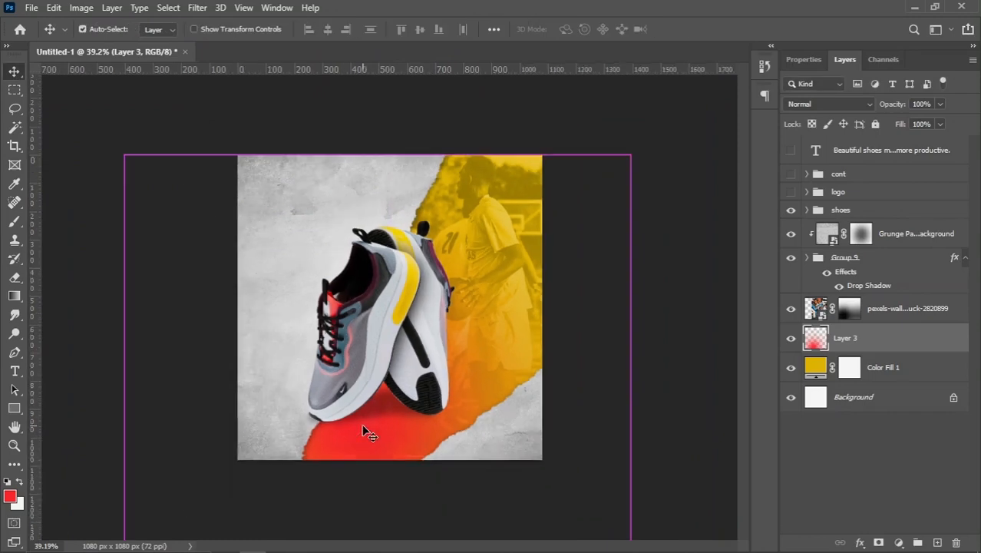
# Step: Enlarge the red glow by another 118.44% and shift it slightly down and left
pyautogui.hotkey('ctrl', 't')
pyautogui.moveTo(628, 392); pyautogui.dragTo(672, 407)
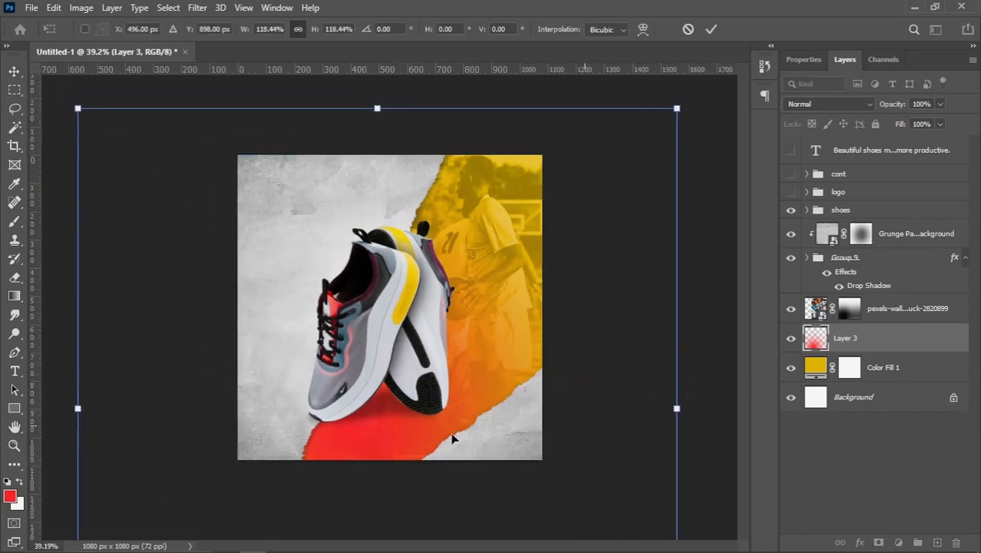
pyautogui.moveTo(453, 437); pyautogui.dragTo(422, 463)
pyautogui.press('Return')
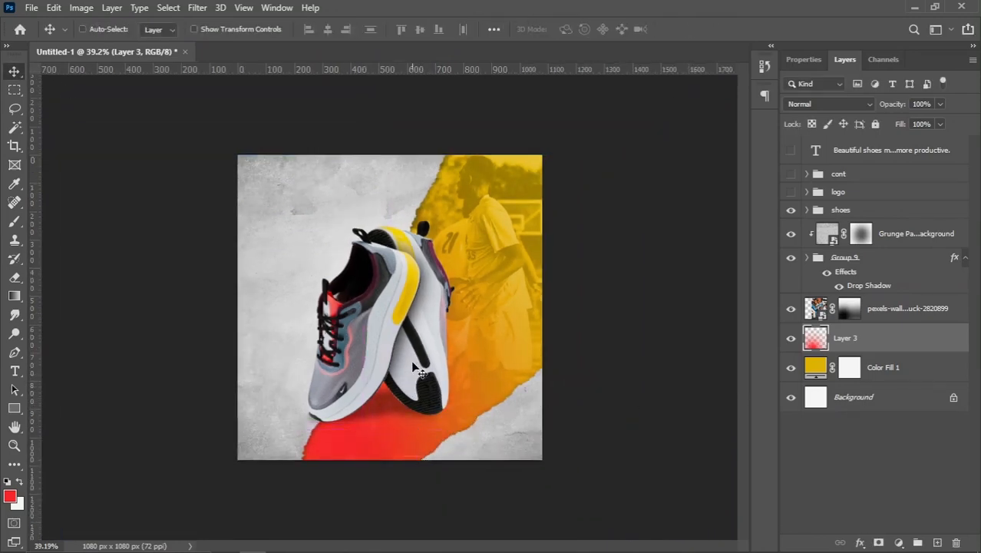
pyautogui.hotkey('ctrl', '0')
pyautogui.hotkey('ctrl', '-')
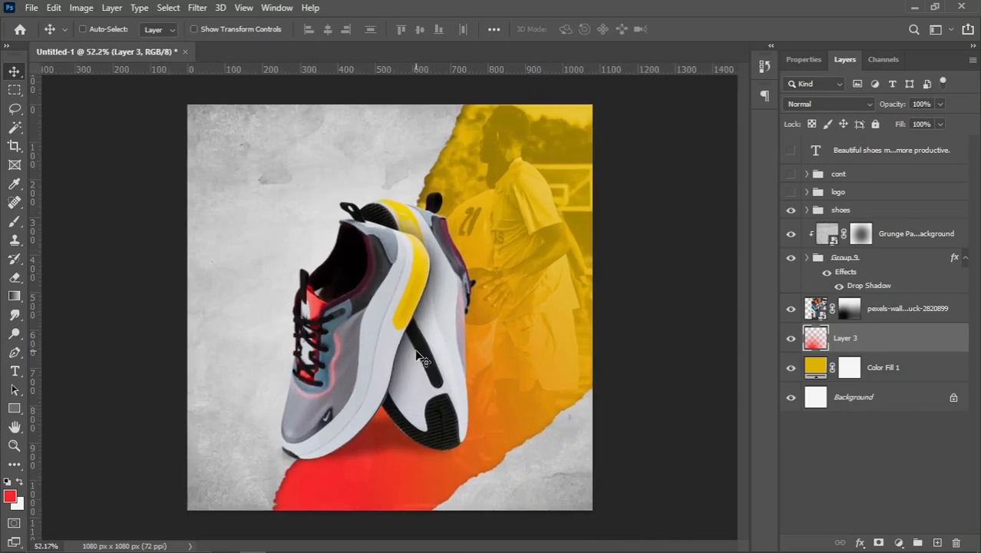
# Step: Add the two-line headline "SPORT SNEAKERS" on a text layer directly above the Grunge Paper Background layer
pyautogui.hotkey('alt', '.')
pyautogui.click(891, 240)
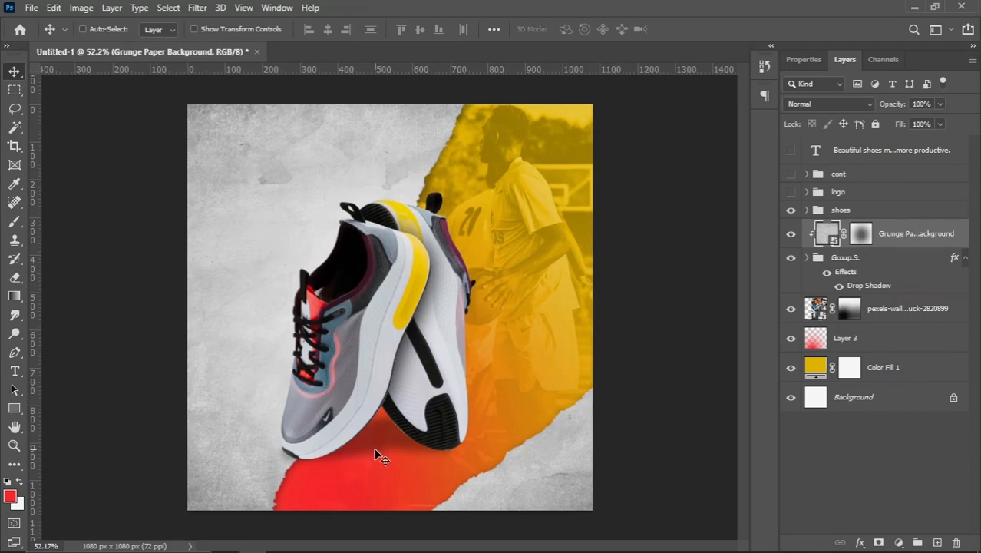
pyautogui.click(15, 373)
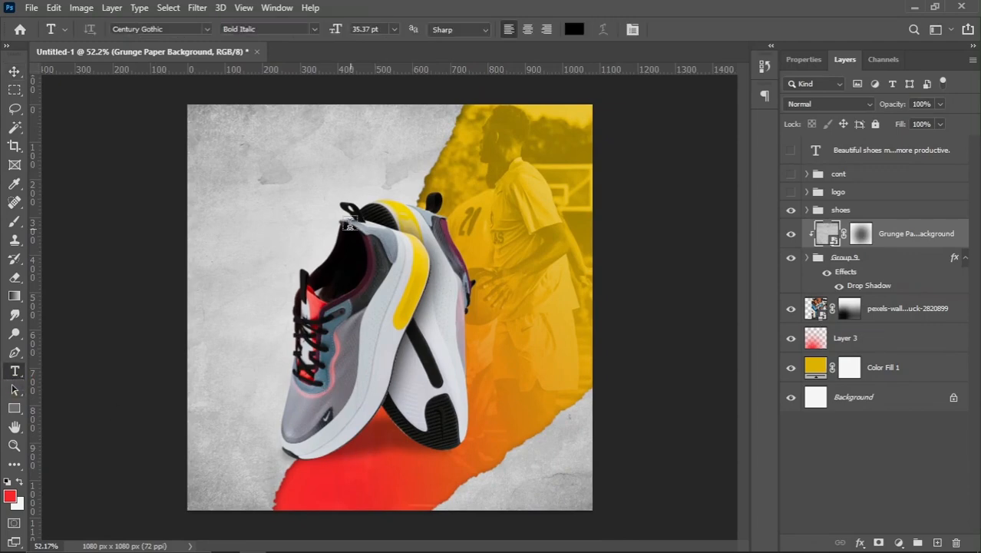
pyautogui.click(364, 166)
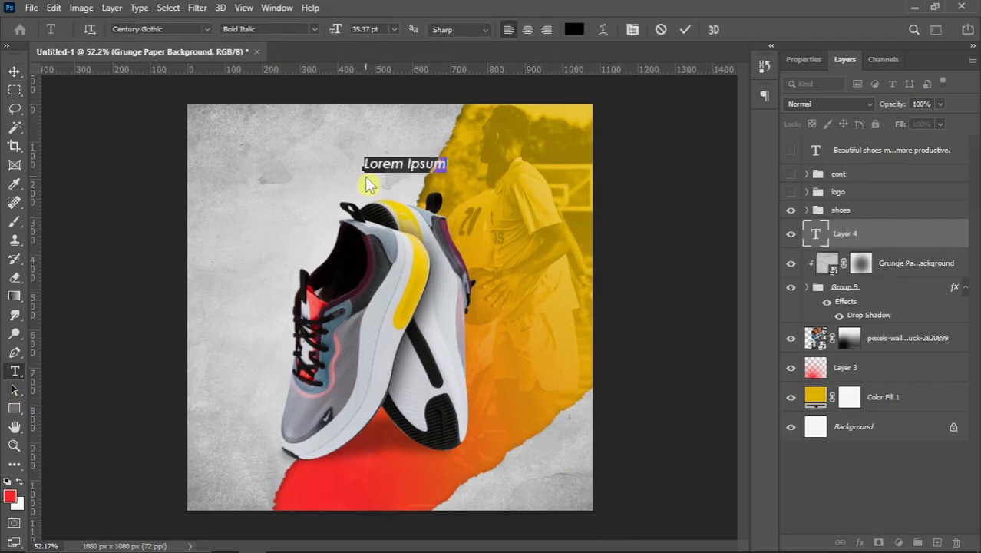
pyautogui.write('S')
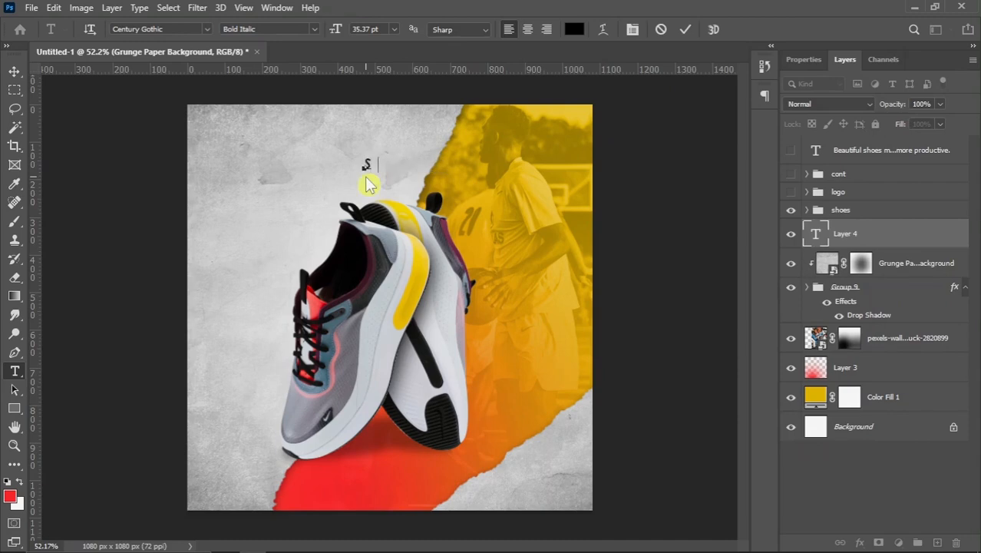
pyautogui.write('PORT')
# Step: Format the headline in centred Airstrike Regular, with larger lettering for SNEAKERS and wider line spacing
pyautogui.hotkey('ctrl', 'a')
pyautogui.click(632, 31)
pyautogui.click(820, 110)
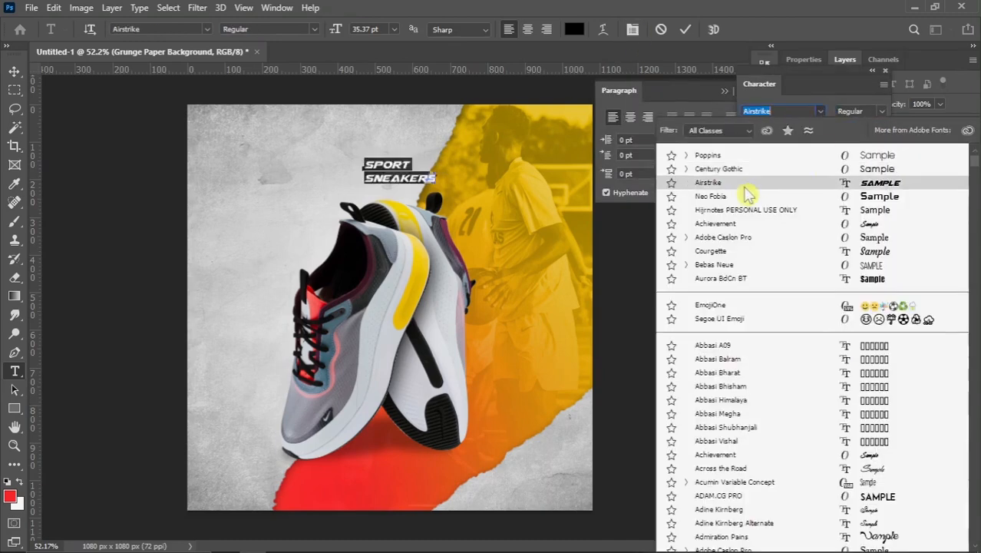
pyautogui.click(747, 183)
pyautogui.moveTo(747, 128); pyautogui.dragTo(766, 131)
pyautogui.hotkey('ctrl', 'a')
pyautogui.click(527, 29)
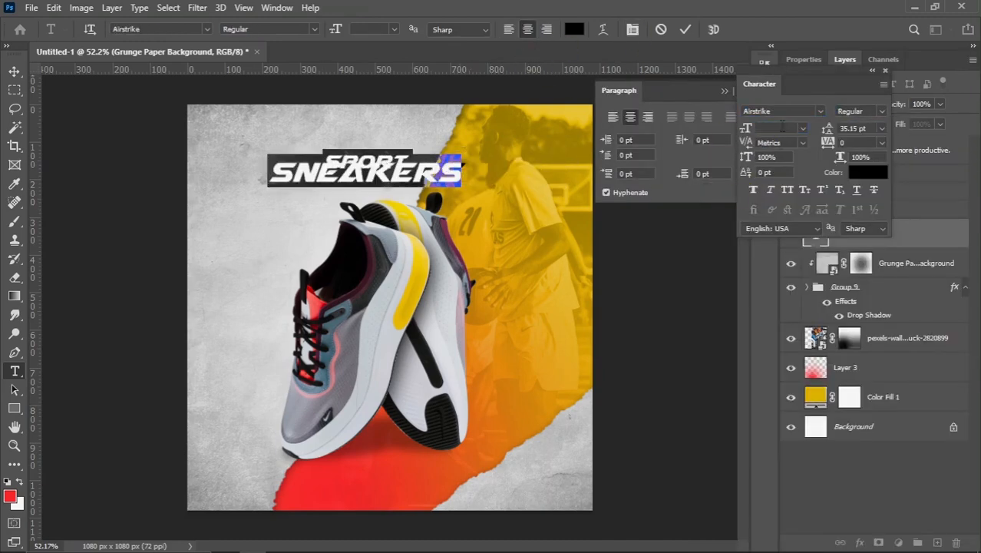
pyautogui.moveTo(827, 129); pyautogui.dragTo(843, 130)
# Step: Move the headline above the shoes near the poster's upper edge and enlarge it to about 127%
pyautogui.click(14, 71)
pyautogui.moveTo(401, 185); pyautogui.dragTo(421, 162)
pyautogui.click(885, 70)
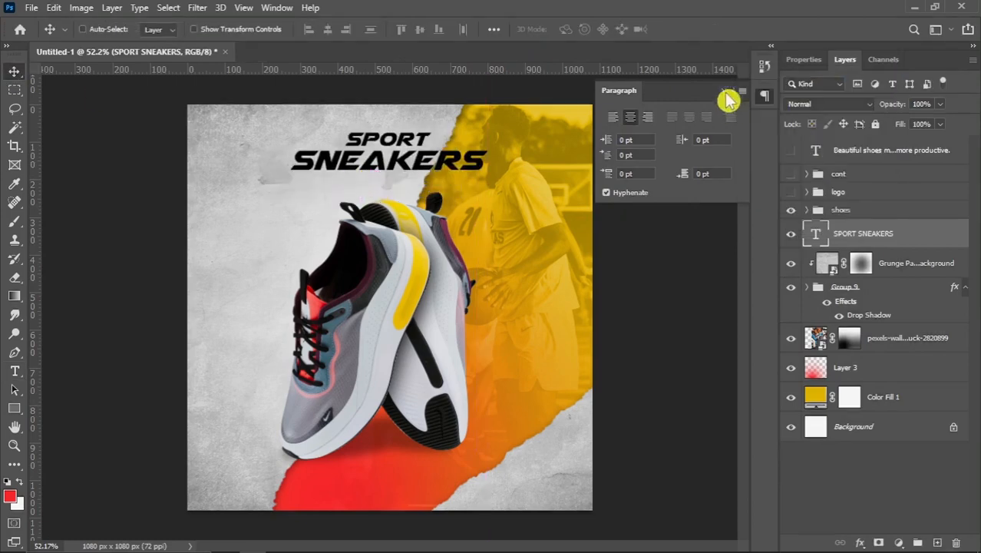
pyautogui.click(724, 91)
pyautogui.hotkey('ctrl', 'a')
pyautogui.hotkey('ctrl', 'd')
pyautogui.hotkey('ctrl', 't')
pyautogui.moveTo(489, 174); pyautogui.dragTo(518, 185)
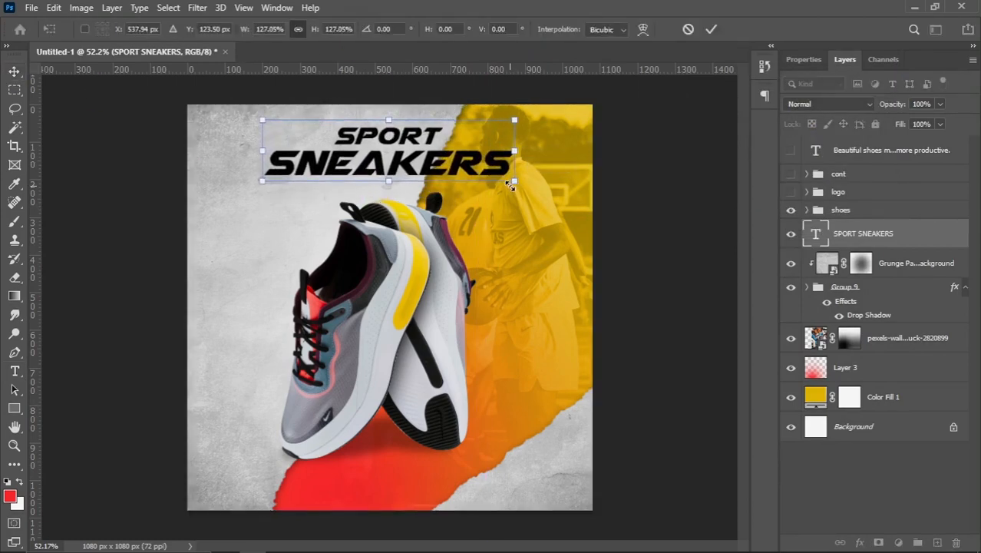
pyautogui.press('Return')
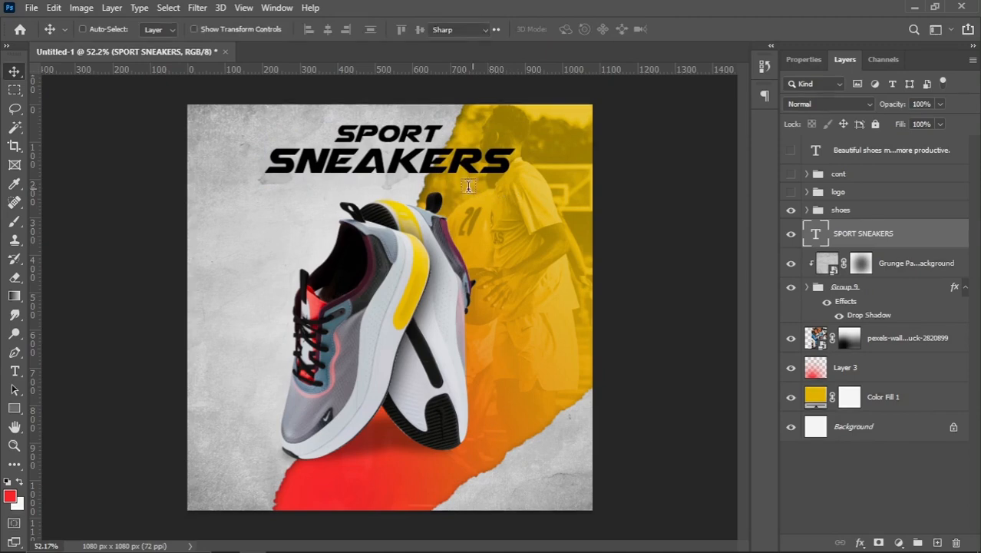
# Step: Colour the word SNEAKERS dark red (b10006), sampled from the shoe
pyautogui.press('t')
pyautogui.doubleClick(460, 160)
pyautogui.click(574, 30)
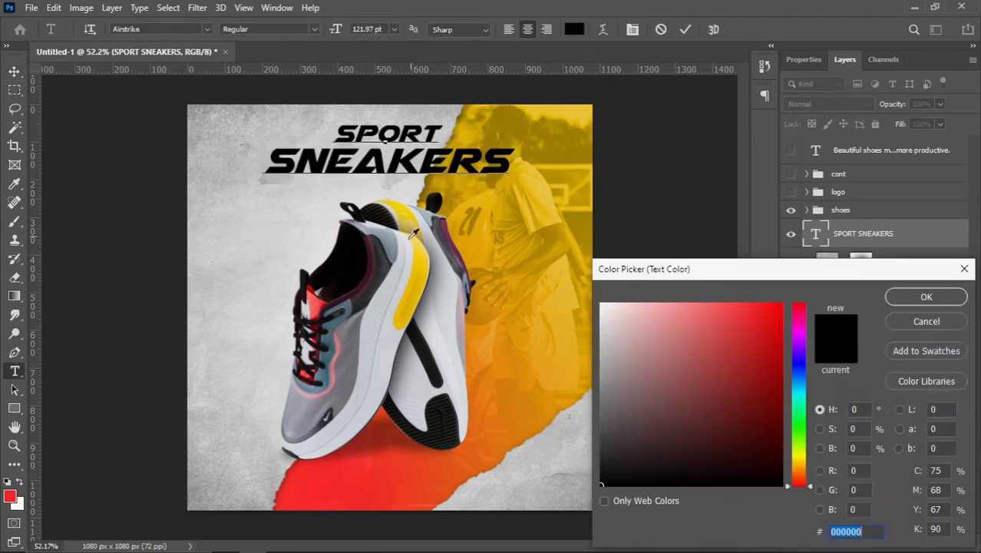
pyautogui.click(311, 287)
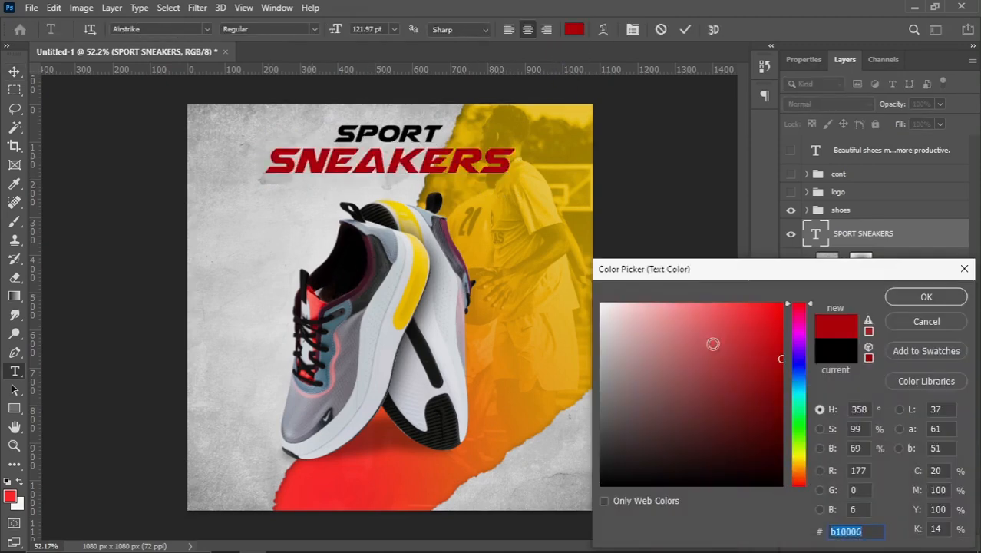
pyautogui.click(914, 298)
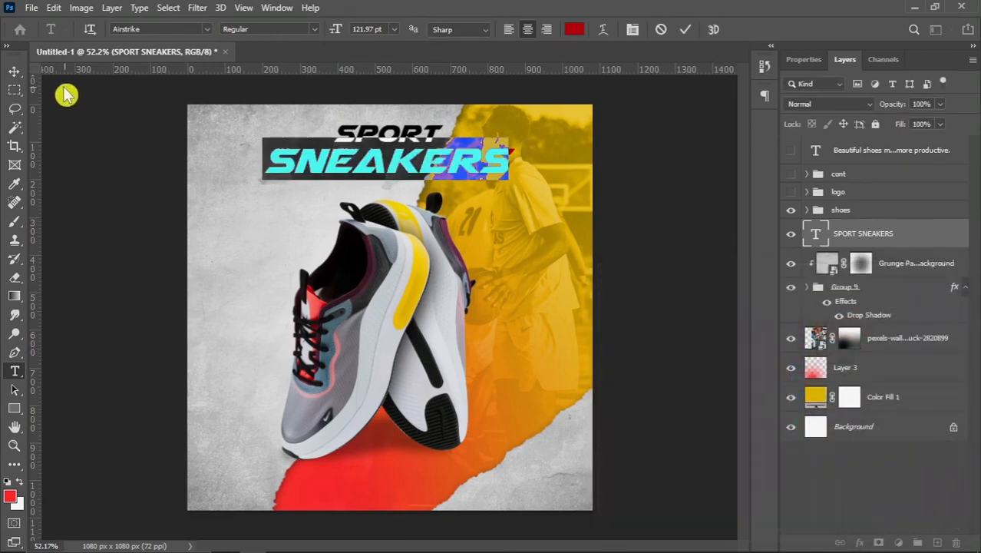
pyautogui.click(15, 73)
# Step: Give the headline a white drop shadow with 100% opacity, 4 px distance and 0 px size, plus a 2 px white outside stroke
pyautogui.rightClick(893, 234)
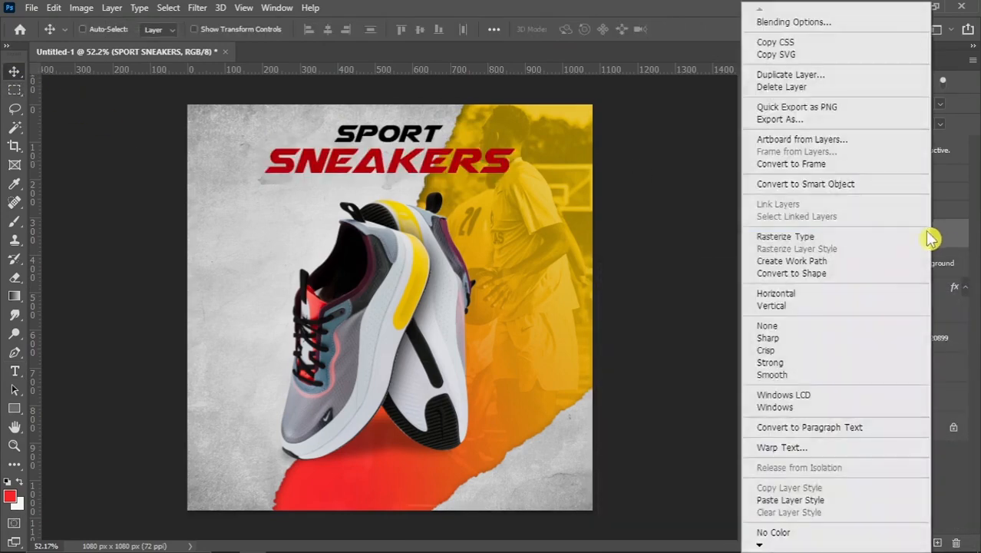
pyautogui.click(803, 25)
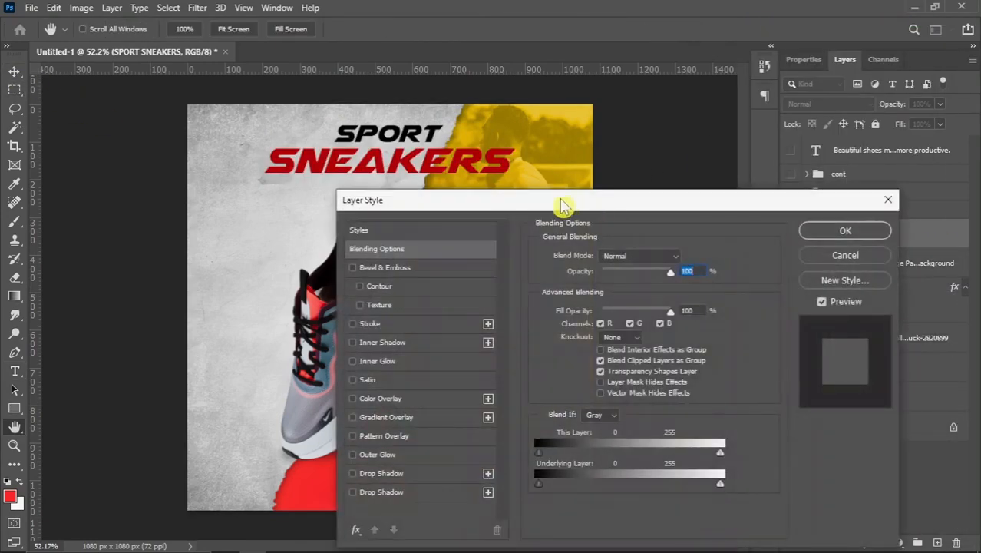
pyautogui.moveTo(563, 201); pyautogui.dragTo(770, 114)
pyautogui.click(610, 384)
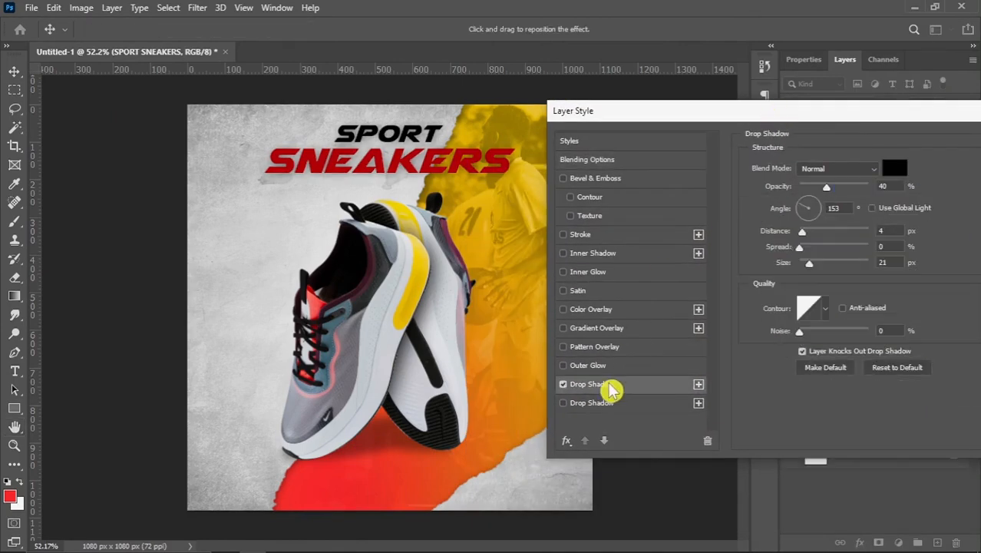
pyautogui.moveTo(809, 262); pyautogui.dragTo(799, 263)
pyautogui.moveTo(828, 192); pyautogui.dragTo(925, 186)
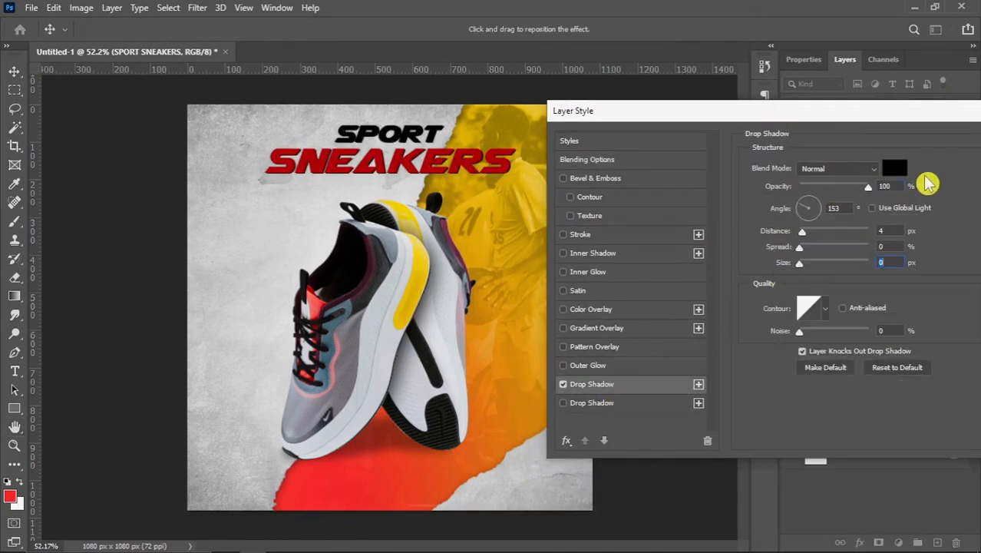
pyautogui.click(894, 168)
pyautogui.moveTo(712, 329); pyautogui.dragTo(597, 263)
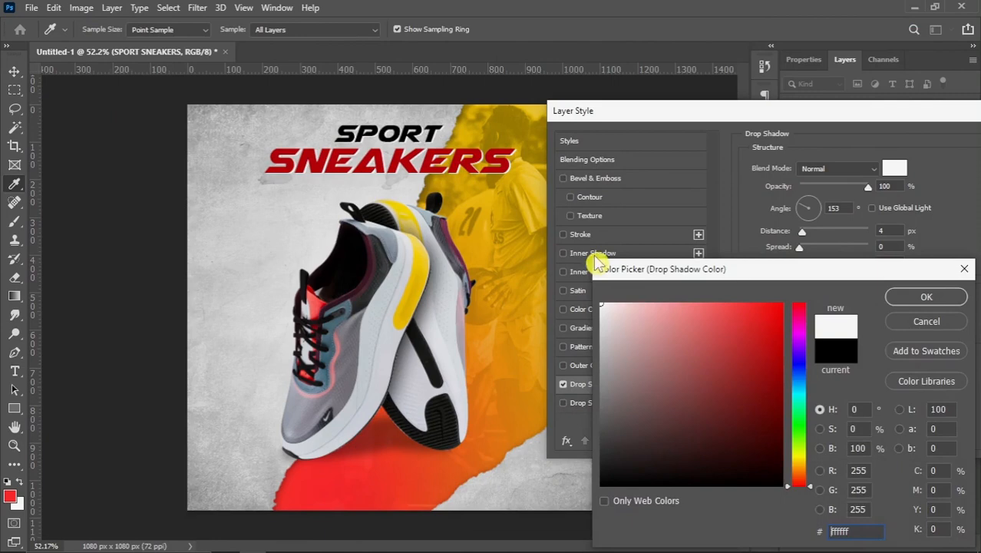
pyautogui.click(926, 298)
pyautogui.click(608, 237)
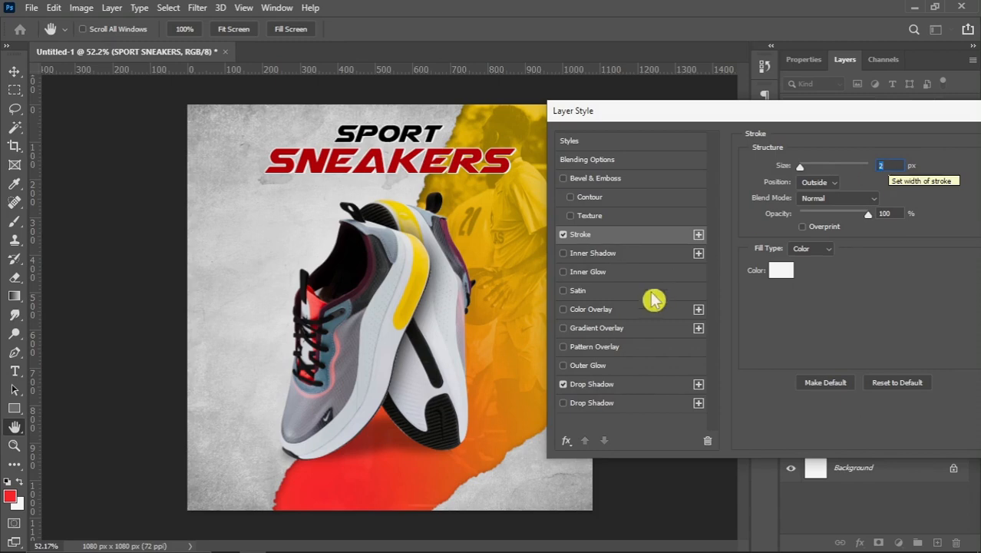
# Step: Add a second, black drop shadow to the headline with 34% opacity, 128° angle, 16 px distance and 5% noise
pyautogui.click(591, 404)
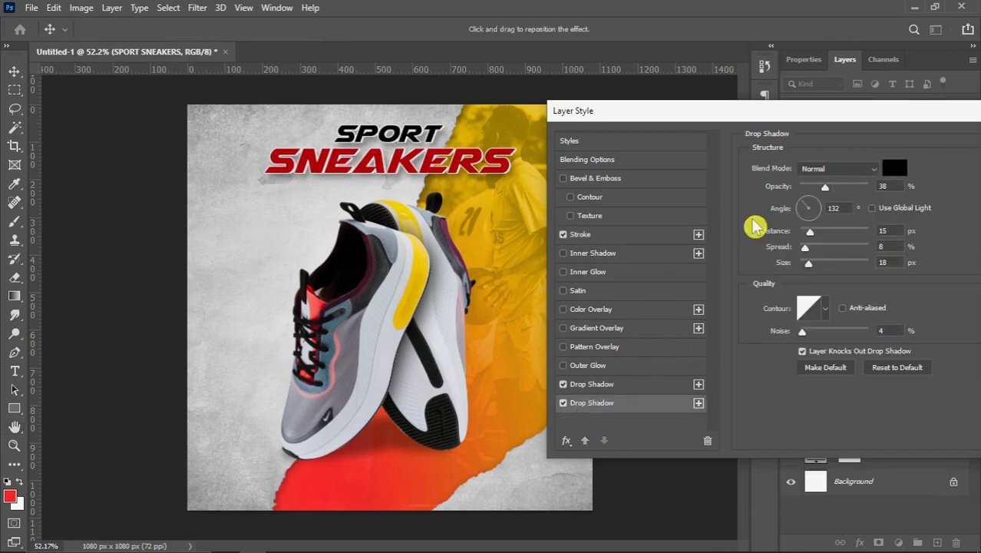
pyautogui.click(807, 205)
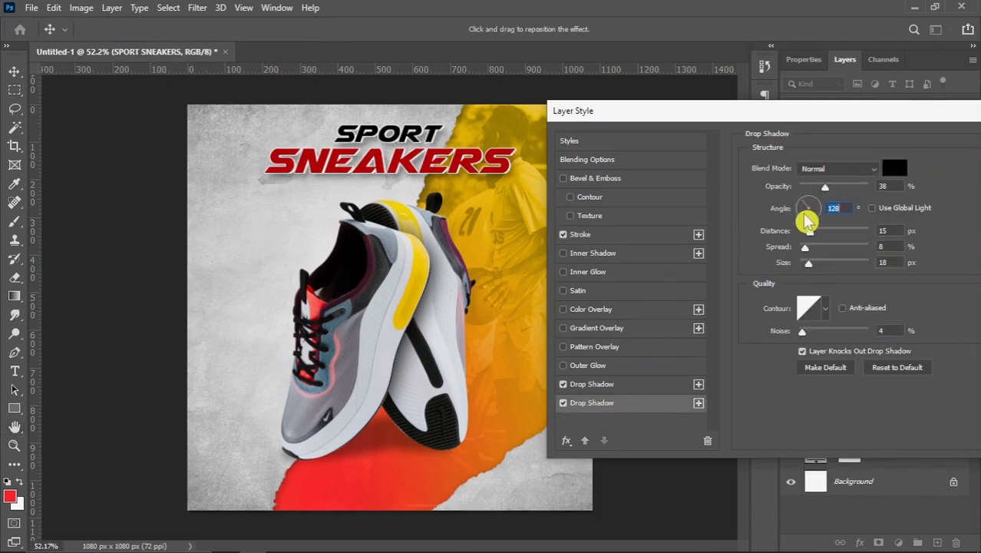
pyautogui.moveTo(810, 231); pyautogui.dragTo(813, 231)
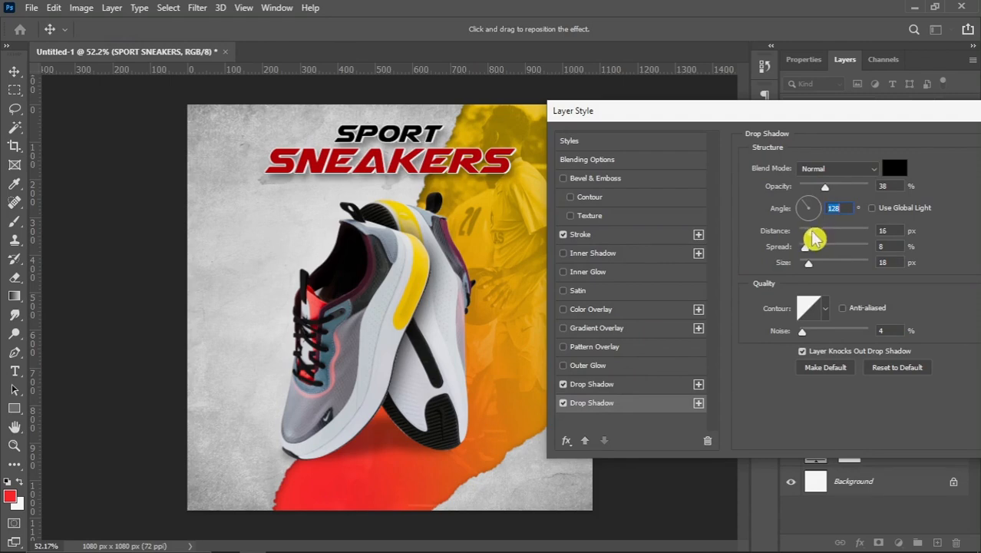
pyautogui.click(882, 330)
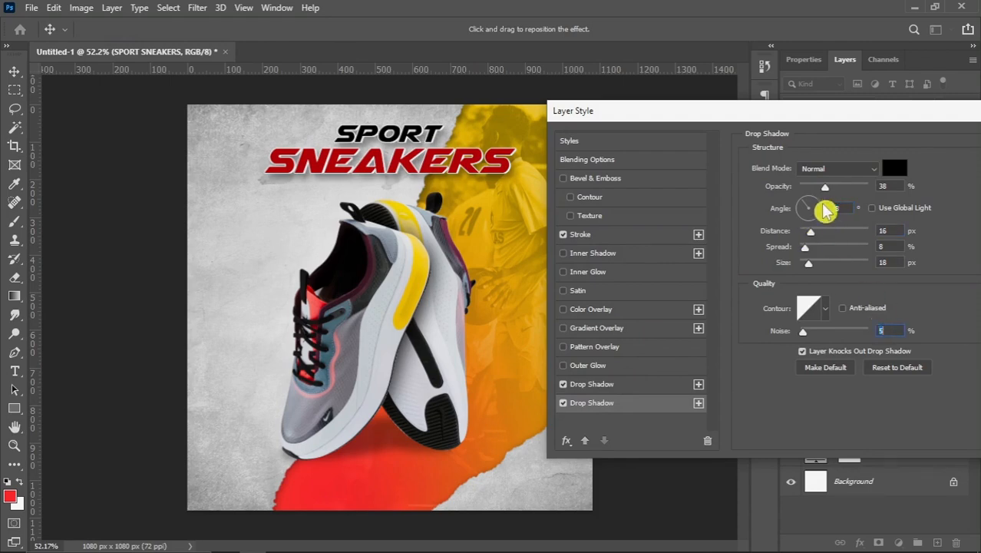
pyautogui.moveTo(825, 187); pyautogui.dragTo(825, 190)
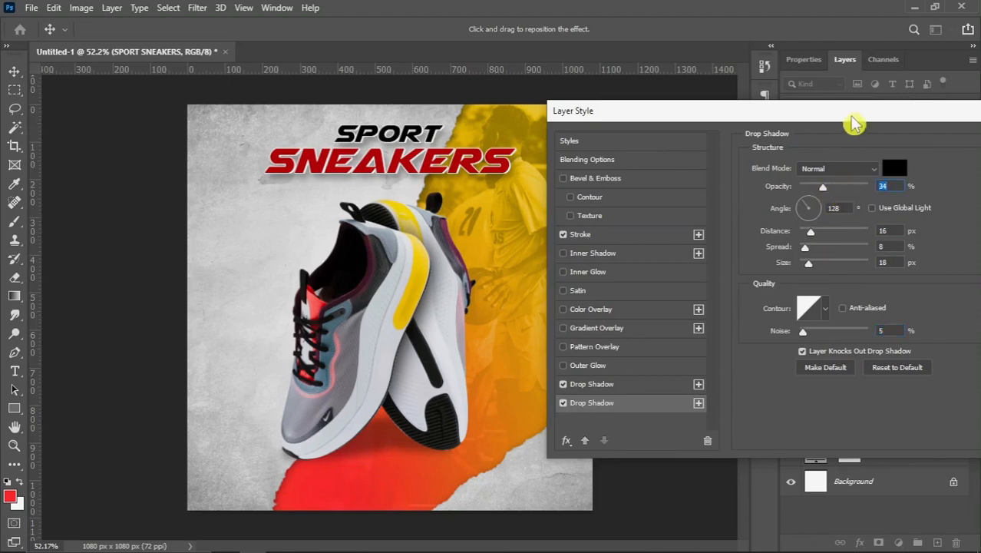
pyautogui.moveTo(850, 116); pyautogui.dragTo(730, 114)
pyautogui.click(904, 142)
pyautogui.scroll(-1, 410, 240)
pyautogui.scroll(1, 396, 214)
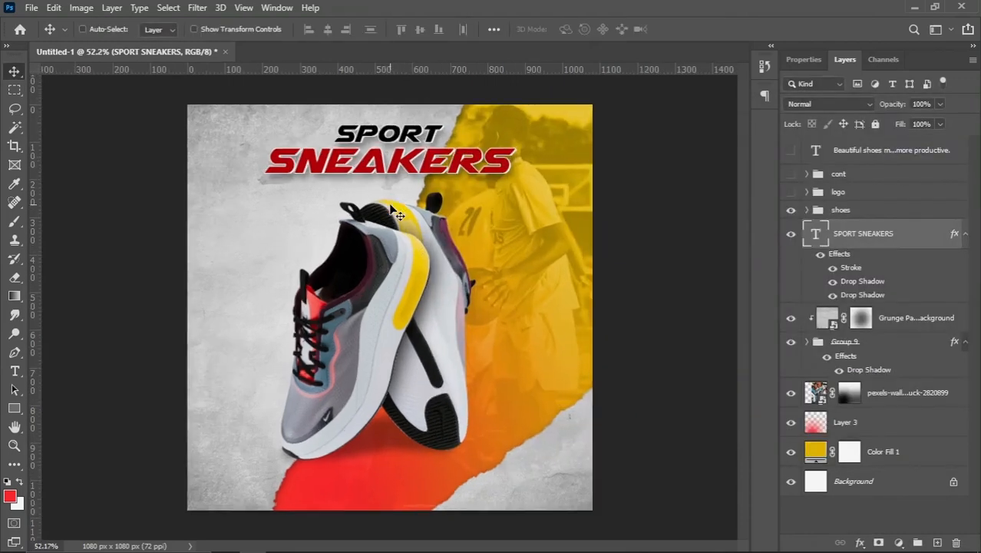
# Step: Place the shap graphic from the shoes folder above the Grunge Paper Background layer and position it beside the shoes' laces
pyautogui.click(844, 341)
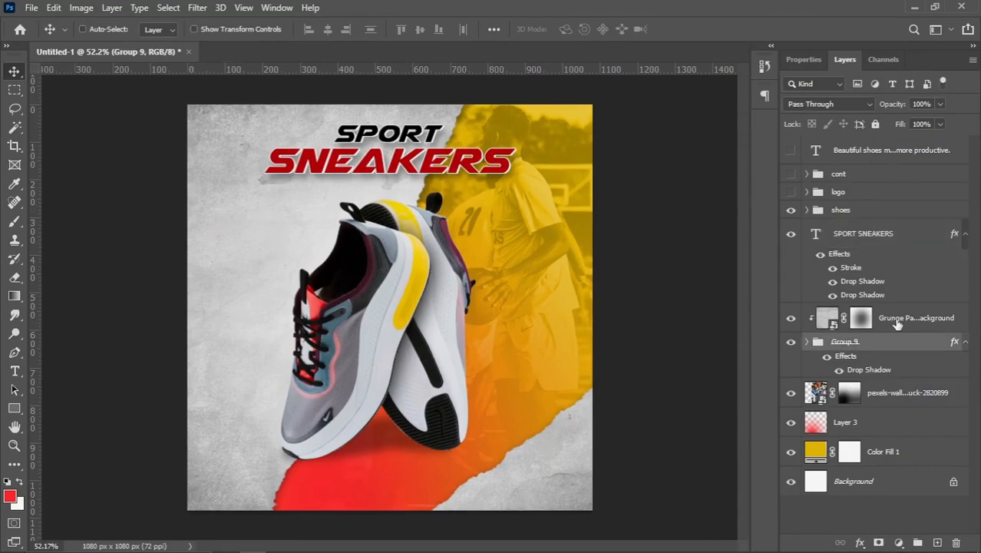
pyautogui.click(898, 324)
pyautogui.hotkey('alt', 'Tab')
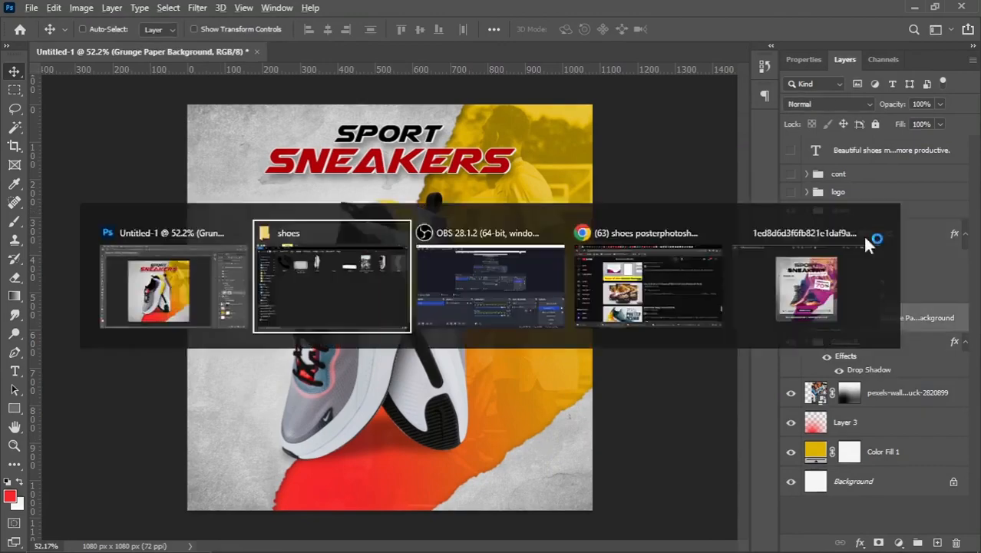
pyautogui.moveTo(899, 118); pyautogui.dragTo(571, 319)
pyautogui.hotkey('alt', 'Tab')
pyautogui.moveTo(270, 254); pyautogui.dragTo(270, 255)
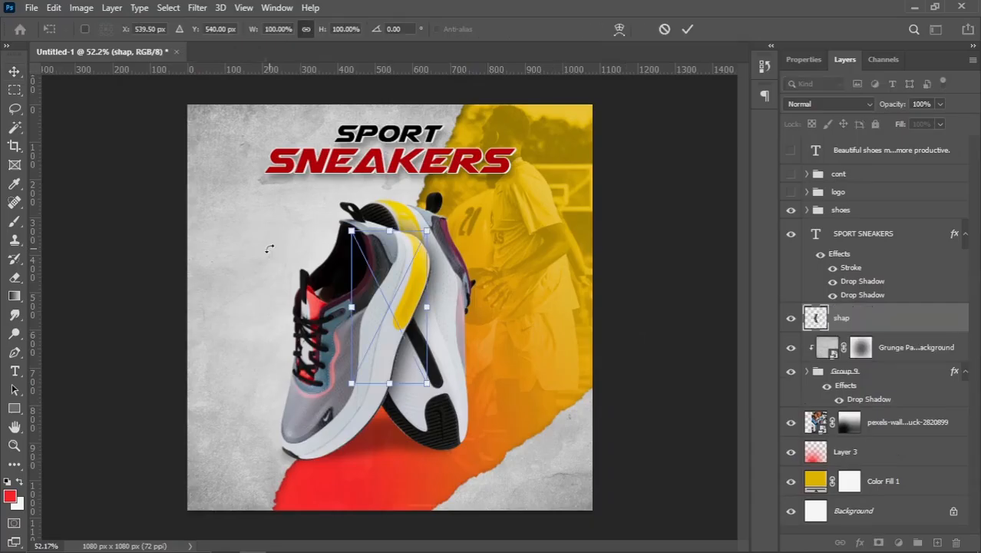
pyautogui.moveTo(402, 305); pyautogui.dragTo(268, 308)
pyautogui.press('Return')
# Step: Set the Pen tool to draw shapes with no fill and a 10 px black stroke
pyautogui.scroll(3, 221, 336)
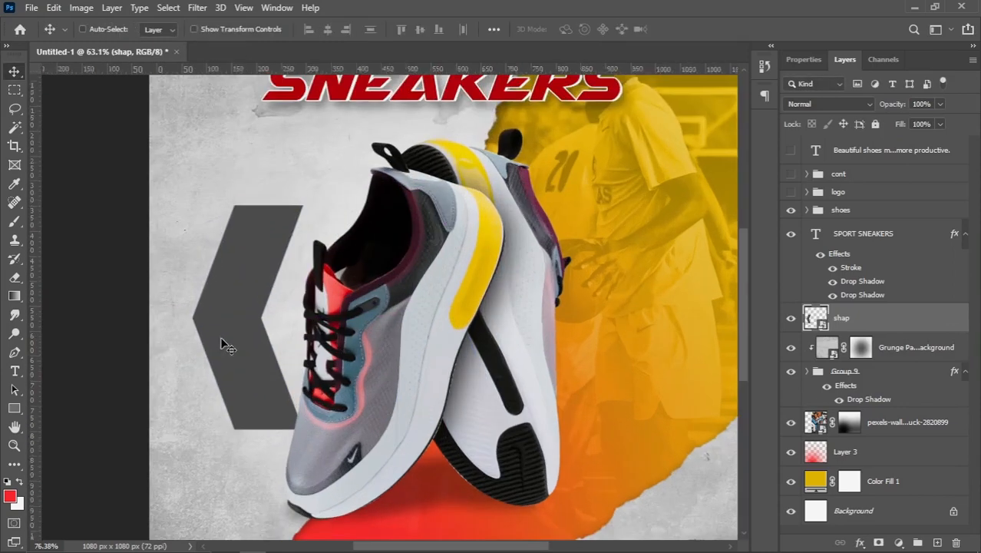
pyautogui.scroll(3, 240, 329)
pyautogui.click(15, 355)
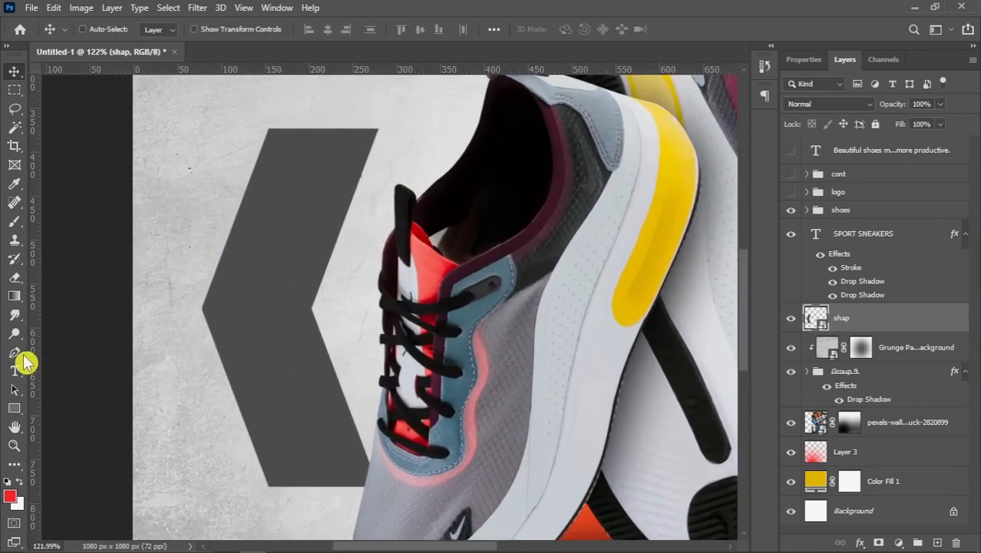
pyautogui.rightClick(18, 355)
pyautogui.click(57, 355)
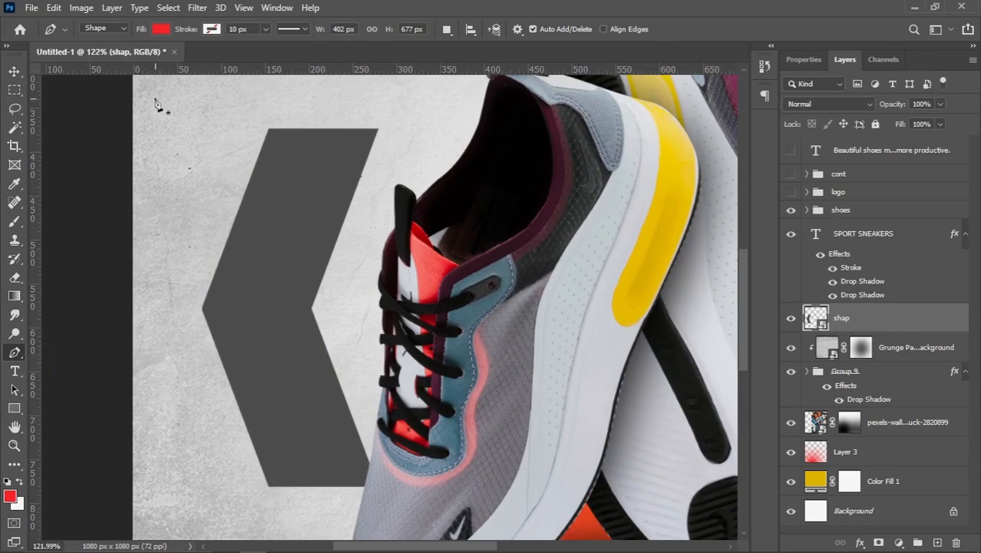
pyautogui.click(119, 30)
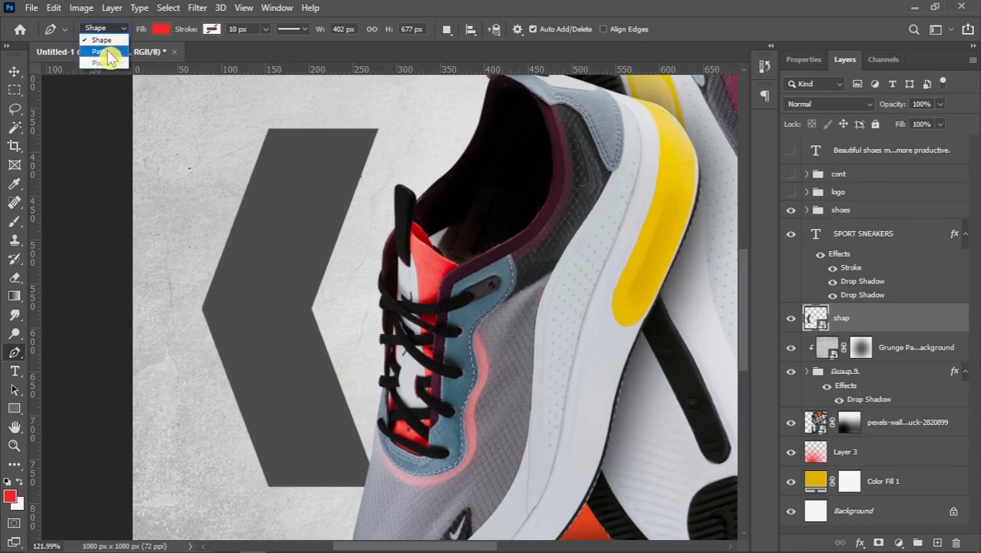
pyautogui.click(108, 45)
pyautogui.click(160, 31)
pyautogui.click(76, 56)
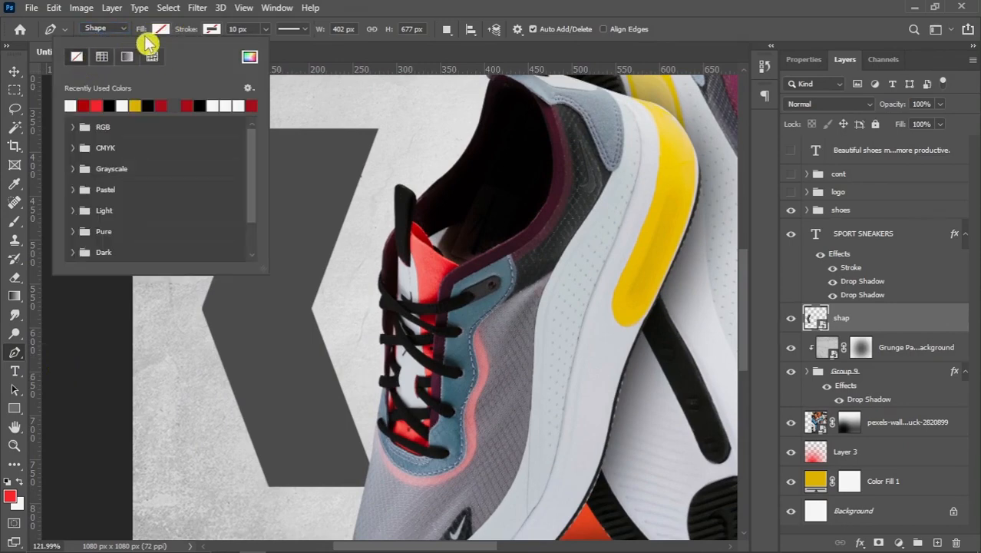
pyautogui.click(217, 31)
pyautogui.click(159, 105)
pyautogui.click(211, 30)
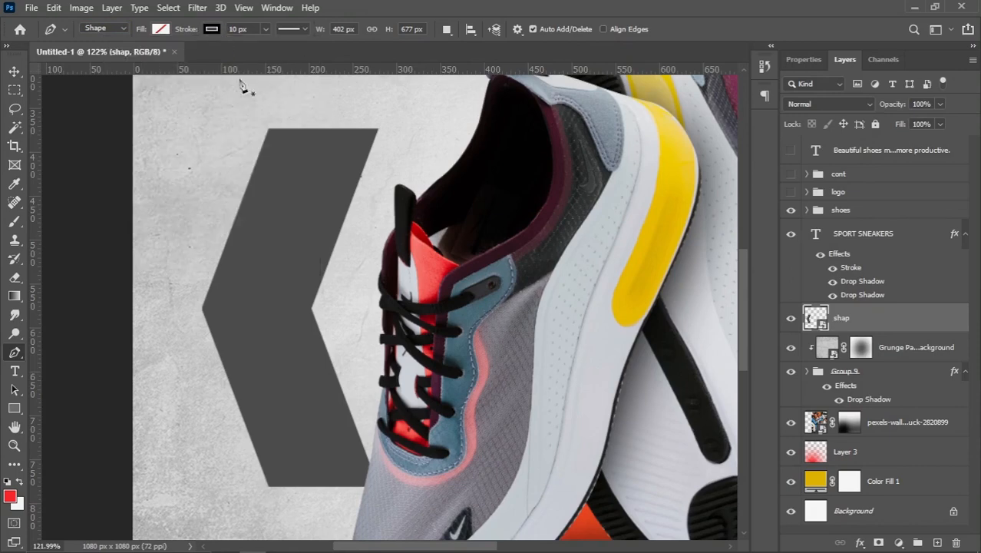
# Step: Trace the dark chevron's outline with the Pen tool as a closed six-corner shape
pyautogui.click(376, 129)
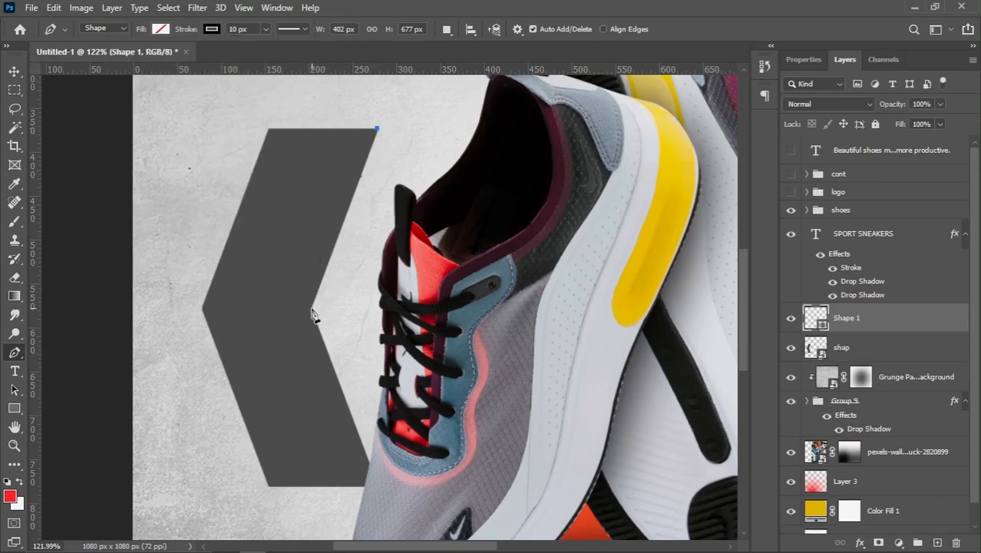
pyautogui.click(311, 309)
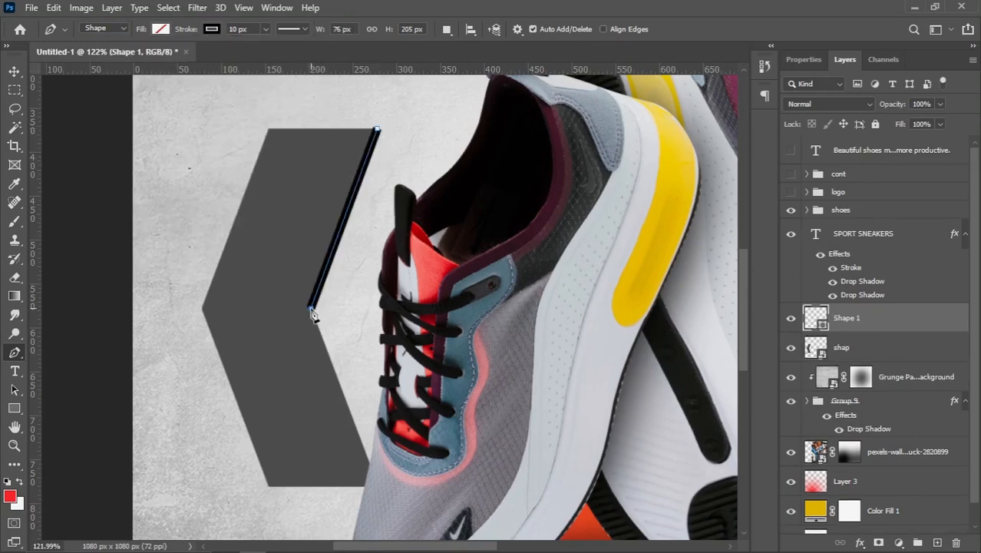
pyautogui.click(387, 486)
pyautogui.moveTo(388, 490); pyautogui.dragTo(382, 492)
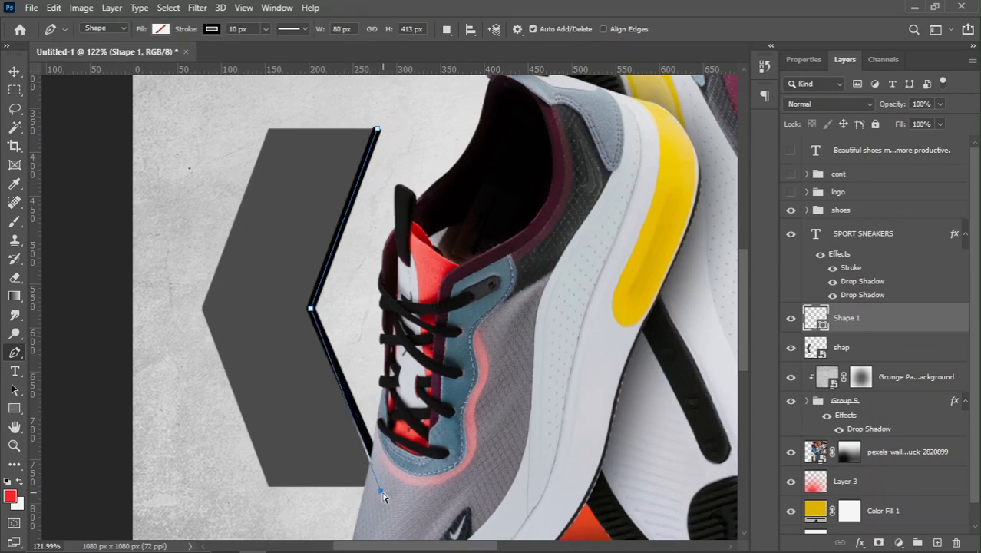
pyautogui.click(268, 490)
pyautogui.click(200, 310)
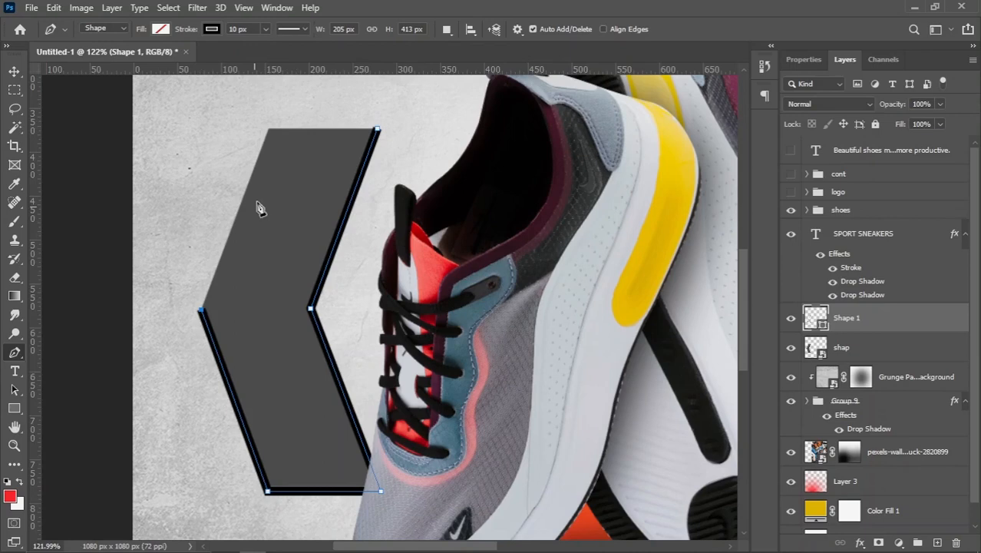
pyautogui.click(268, 129)
pyautogui.click(377, 131)
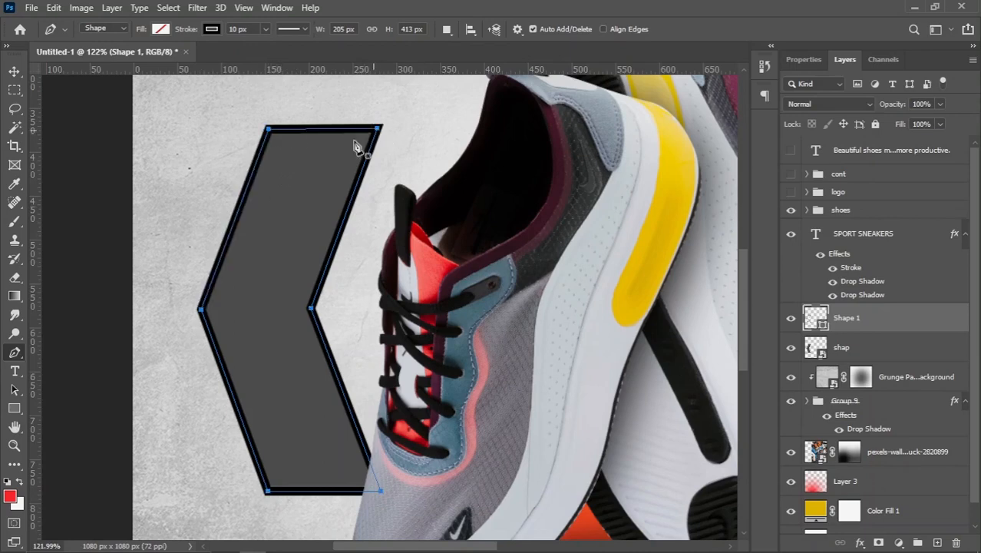
# Step: Delete the shap layer and set the traced chevron outline's stroke to 2 px
pyautogui.scroll(-3, 271, 228)
pyautogui.click(875, 351)
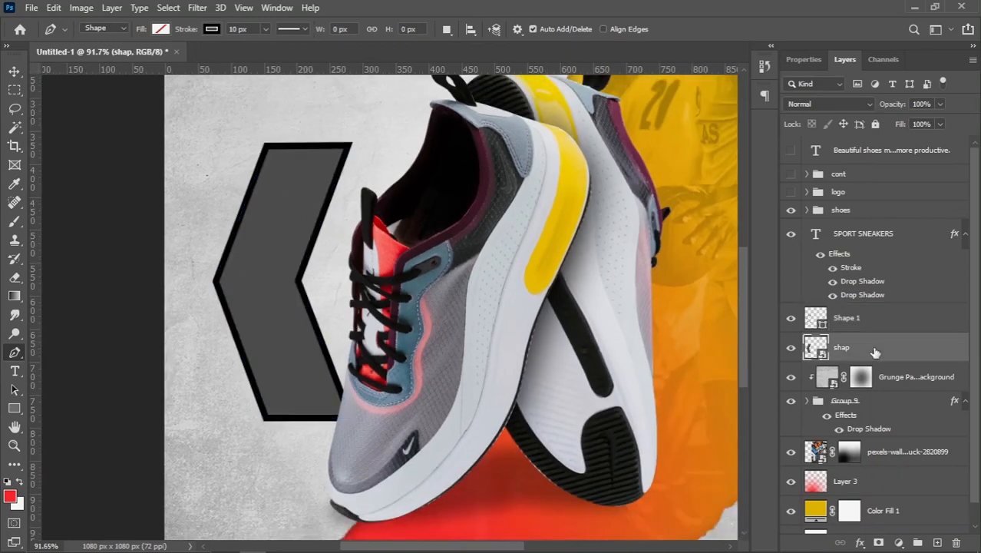
pyautogui.press('Delete')
pyautogui.click(869, 319)
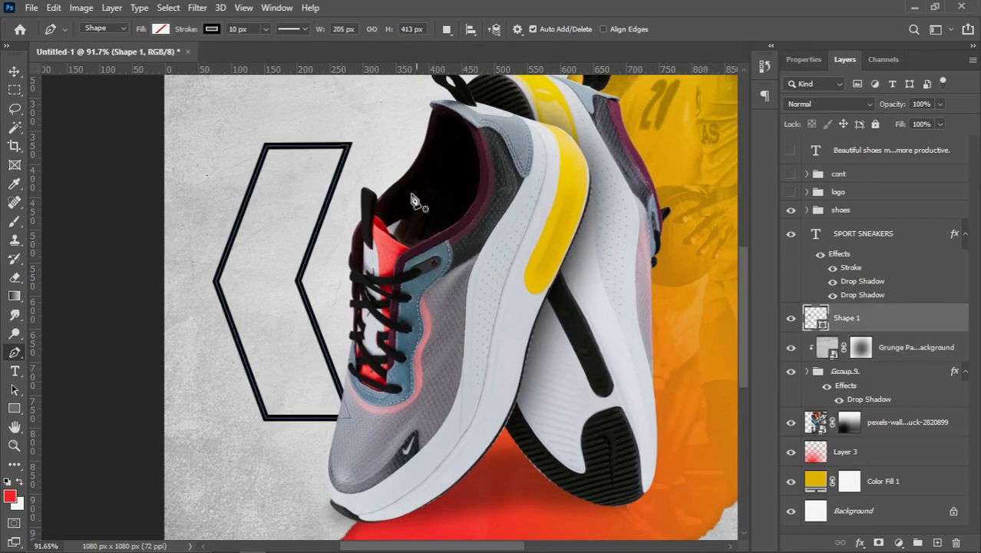
pyautogui.write('2')
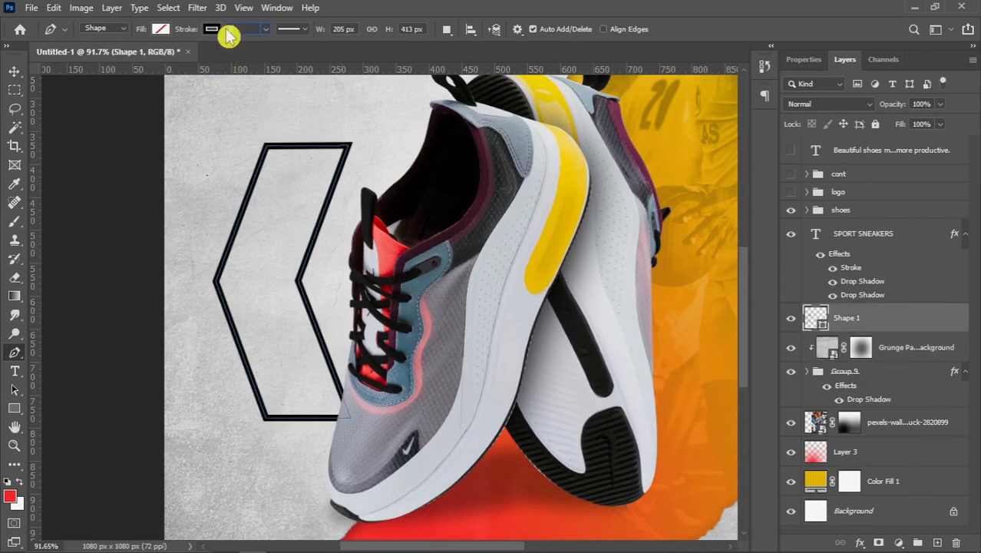
pyautogui.press('Return')
# Step: Move the chevron outline toward the poster's left edge so that its tip runs off the canvas
pyautogui.click(14, 70)
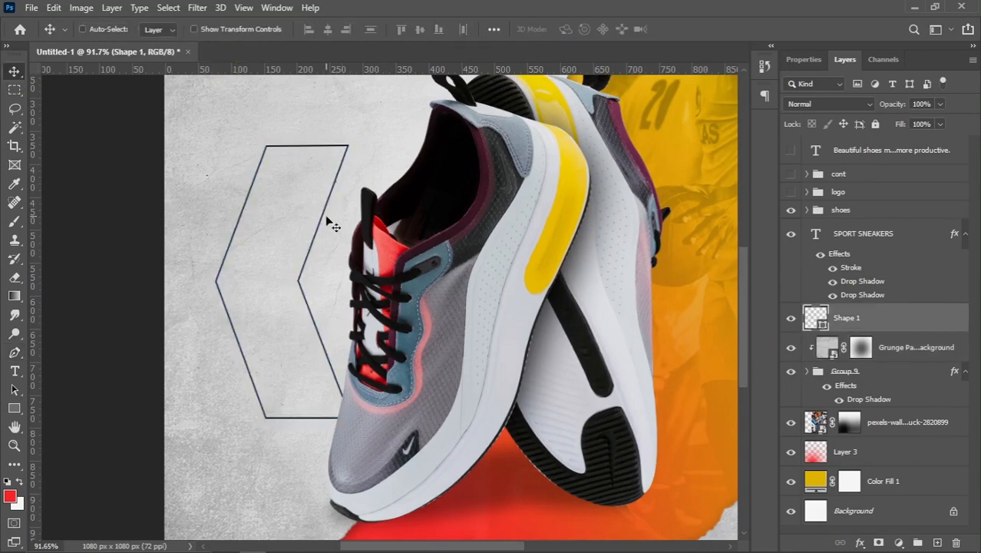
pyautogui.scroll(-3, 325, 230)
pyautogui.scroll(1, 311, 271)
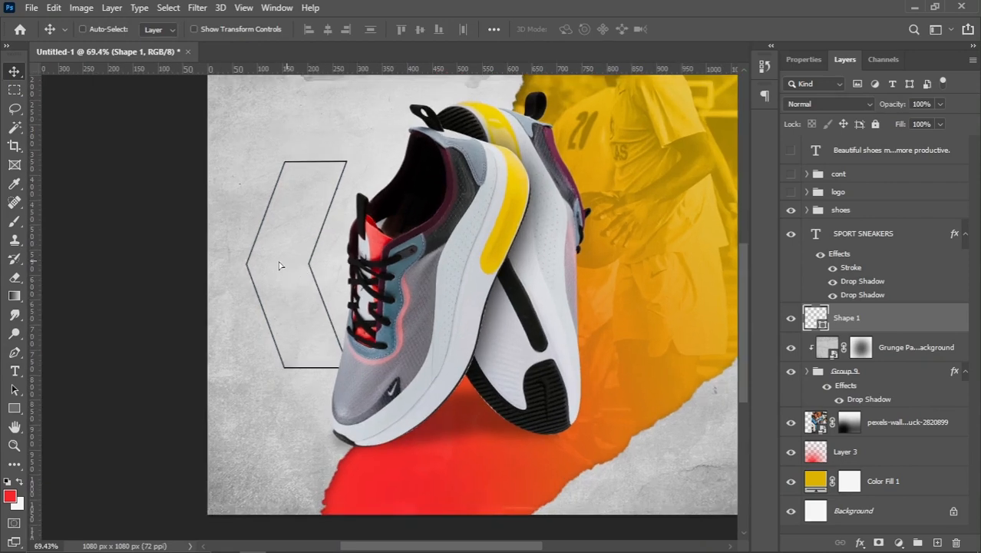
pyautogui.moveTo(280, 265); pyautogui.dragTo(216, 266)
# Step: Duplicate the chevron outline twice and place the copies side by side in a row extending behind the shoes
pyautogui.moveTo(887, 322); pyautogui.dragTo(937, 543)
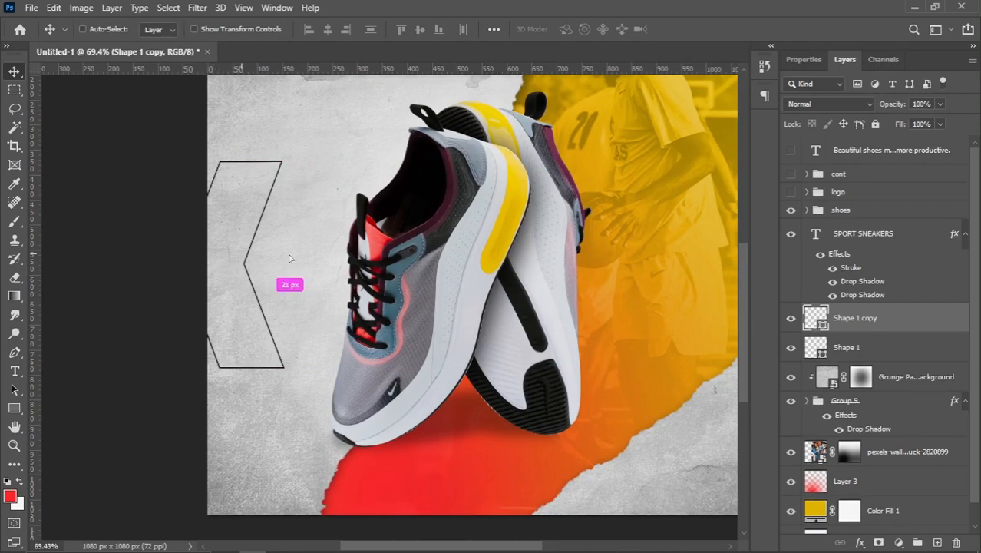
pyautogui.moveTo(291, 259); pyautogui.dragTo(367, 222)
pyautogui.moveTo(886, 318); pyautogui.dragTo(937, 543)
pyautogui.moveTo(297, 258); pyautogui.dragTo(380, 256)
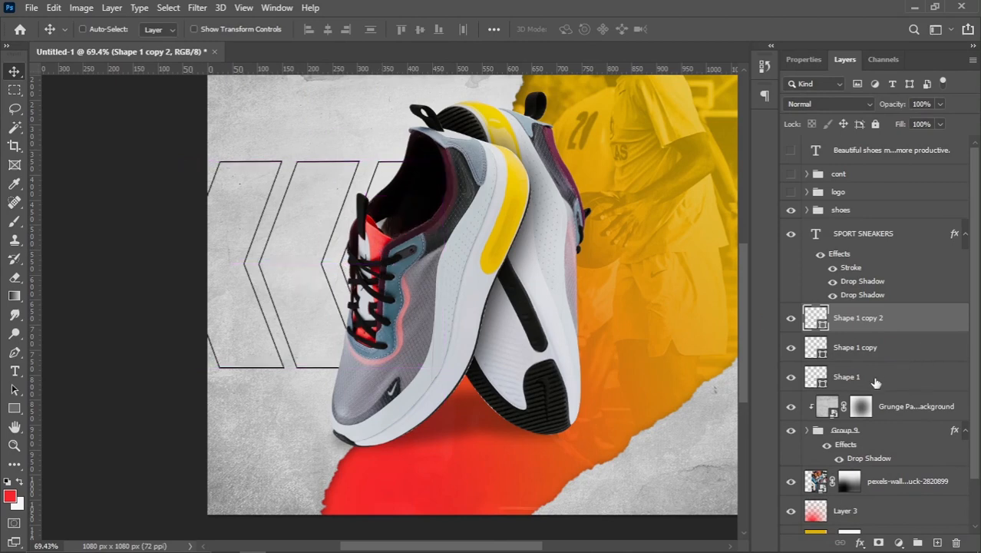
# Step: Group the three chevron outlines and adjust the group's position beside the shoes
pyautogui.keyDown('shift'); pyautogui.click(875, 382); pyautogui.keyUp('shift')
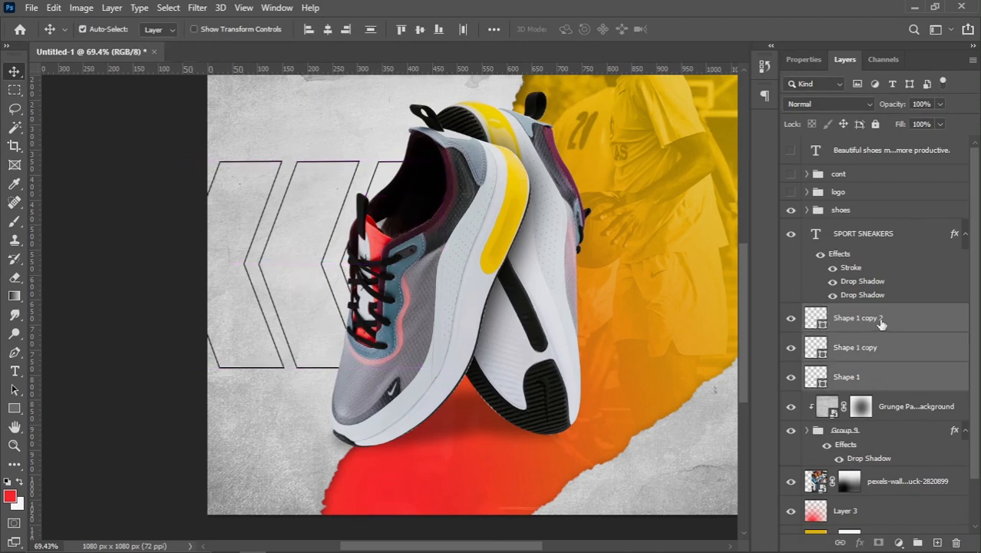
pyautogui.hotkey('ctrl', 'g')
pyautogui.scroll(-3, 253, 329)
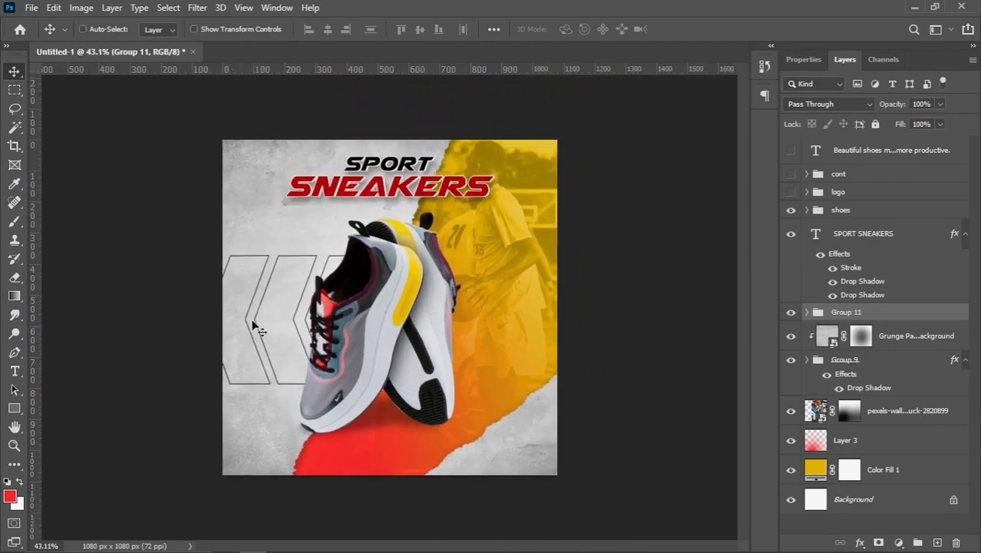
pyautogui.scroll(2, 253, 326)
pyautogui.moveTo(253, 326); pyautogui.dragTo(264, 330)
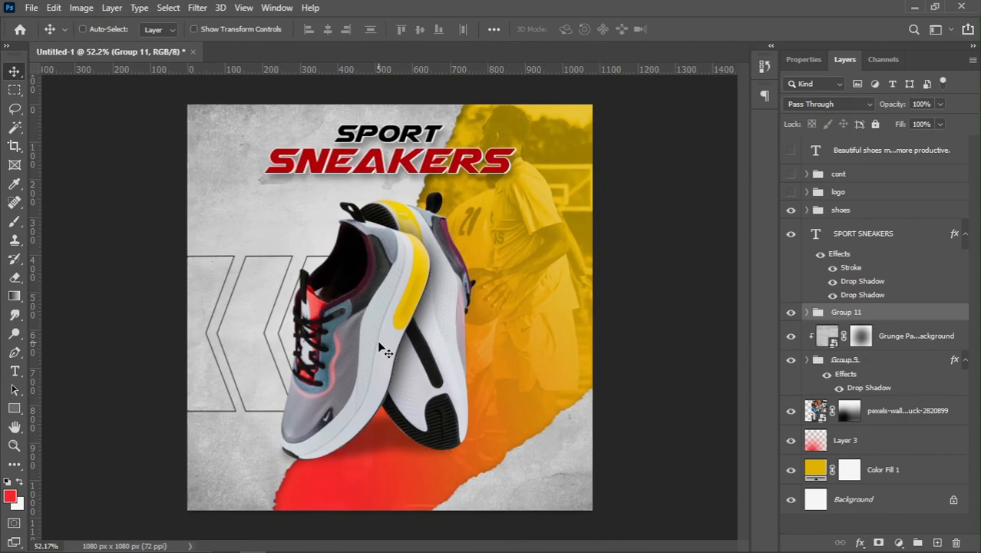
# Step: Apply a red Color Overlay matching the SNEAKERS lettering to the chevron group, with Normal blending and 100% opacity
pyautogui.rightClick(905, 314)
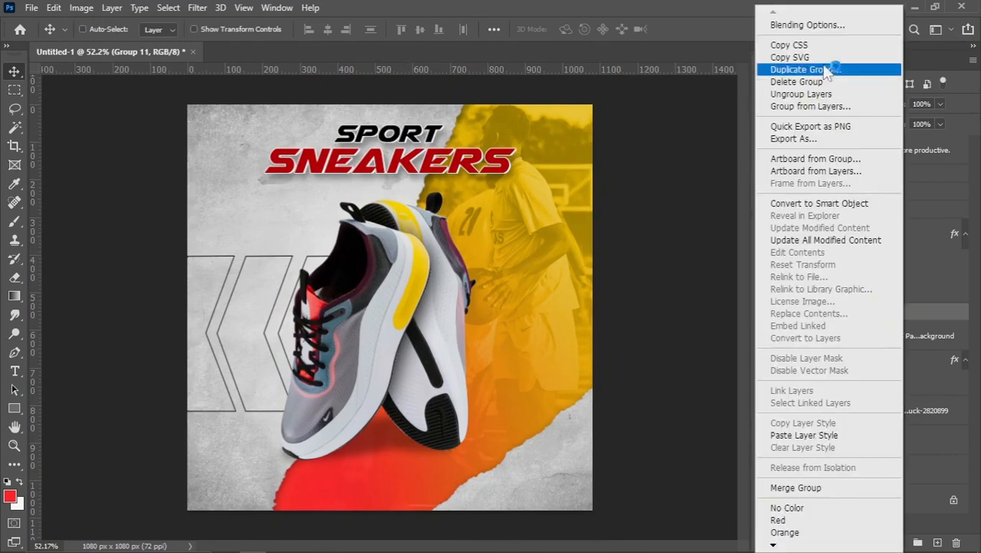
pyautogui.click(818, 27)
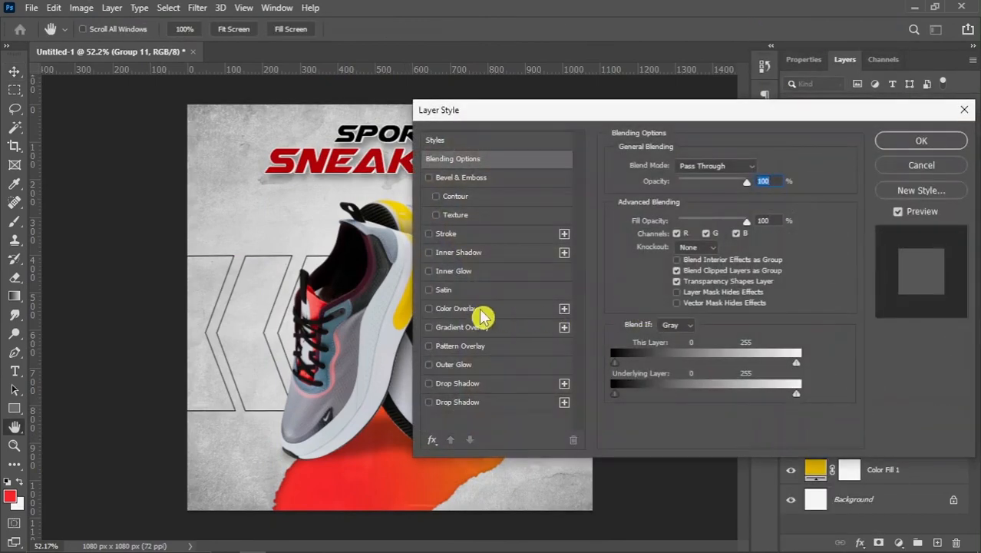
pyautogui.click(476, 309)
pyautogui.click(761, 168)
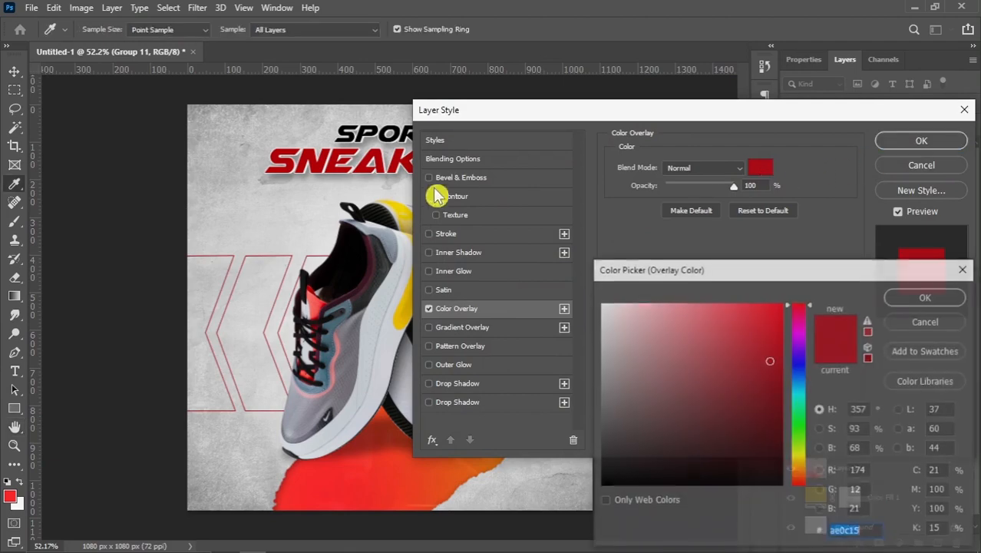
pyautogui.click(909, 299)
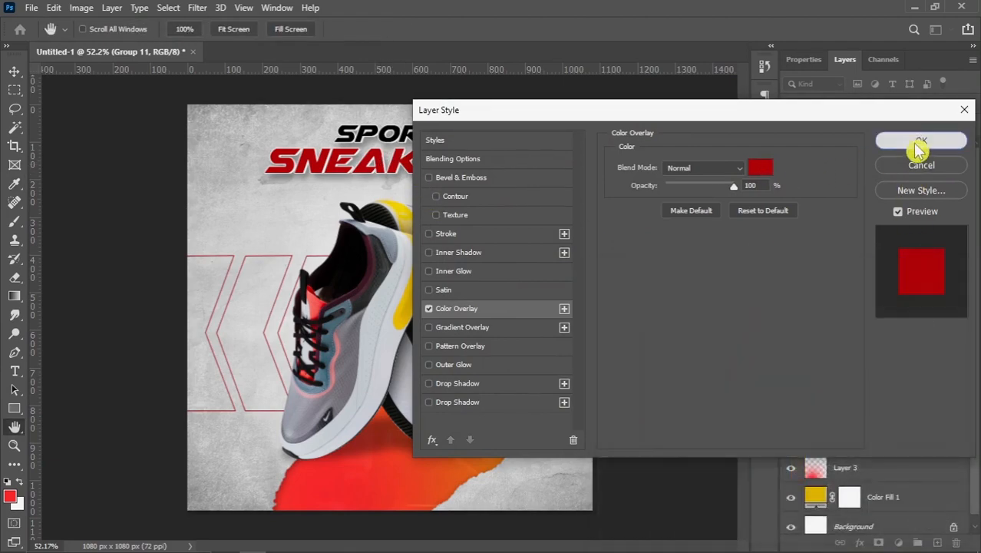
pyautogui.click(918, 142)
# Step: Duplicate the chevron group onto the yellow basketball photo and change the copy's Color Overlay to white
pyautogui.moveTo(860, 313); pyautogui.dragTo(936, 543)
pyautogui.moveTo(267, 325); pyautogui.dragTo(497, 269)
pyautogui.doubleClick(868, 340)
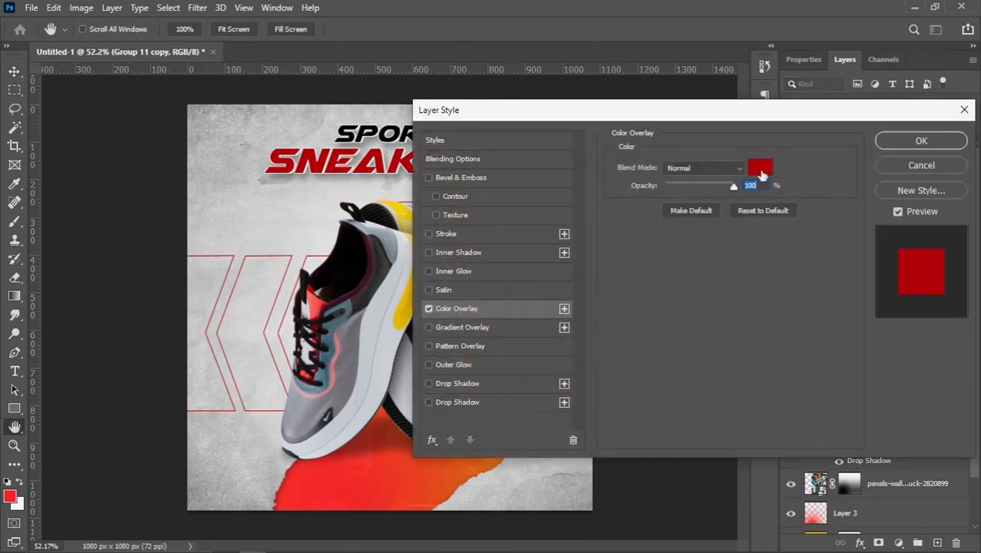
pyautogui.click(760, 167)
pyautogui.click(614, 278)
pyautogui.click(921, 292)
pyautogui.click(914, 140)
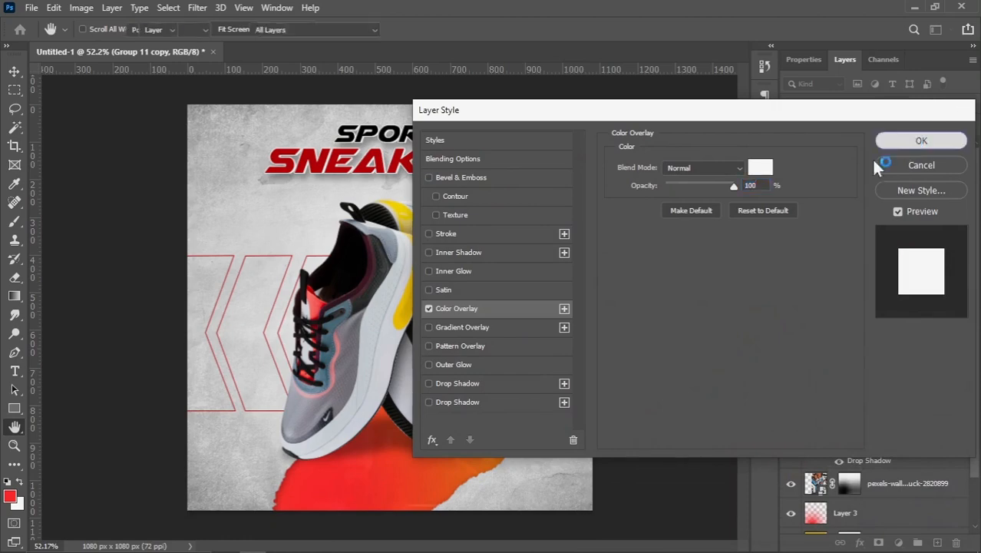
# Step: Scale down the white chevron group and position it beside the shoes over the basketball player
pyautogui.hotkey('ctrl', 't')
pyautogui.moveTo(560, 355); pyautogui.dragTo(531, 333)
pyautogui.moveTo(490, 285); pyautogui.dragTo(498, 271)
pyautogui.press('Return')
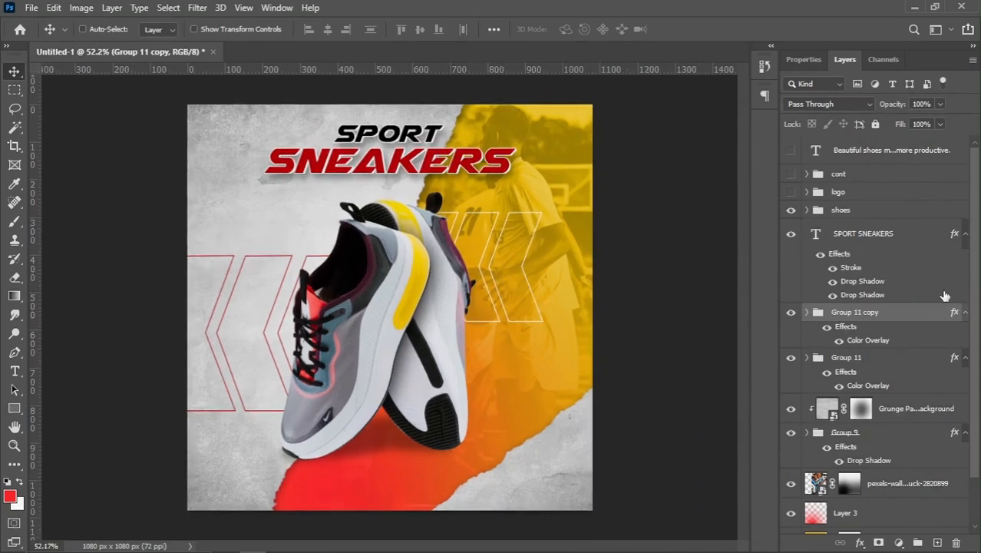
# Step: Show the logo and the "Beautiful shoes make you more productive." tagline, and scale the tagline down to clear the shoes
pyautogui.click(790, 193)
pyautogui.click(790, 150)
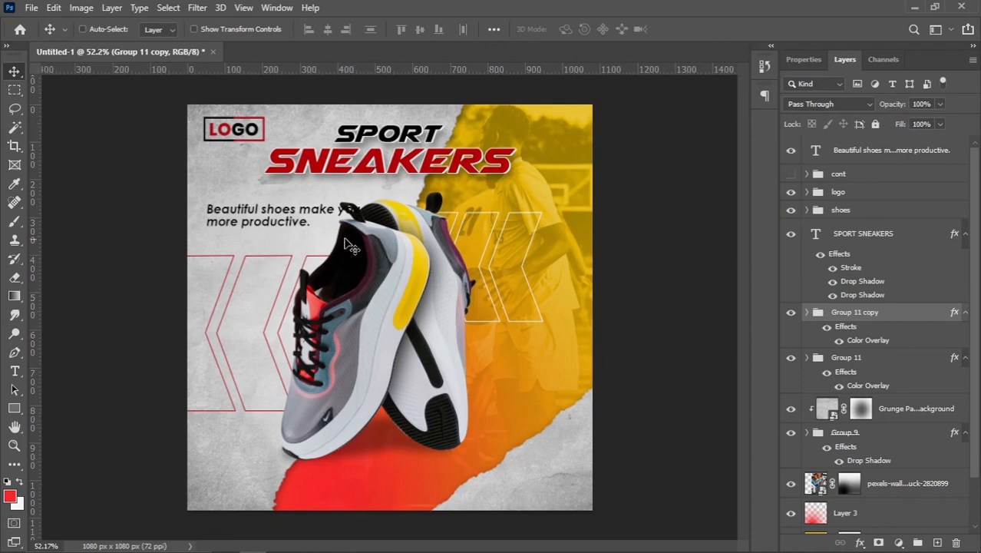
pyautogui.rightClick(290, 215)
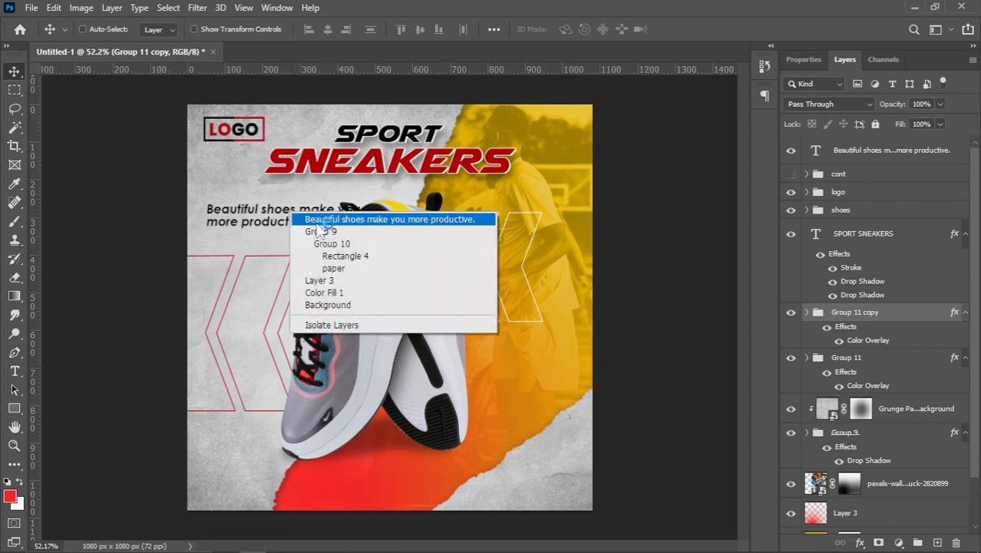
pyautogui.click(306, 219)
pyautogui.moveTo(293, 221); pyautogui.dragTo(286, 222)
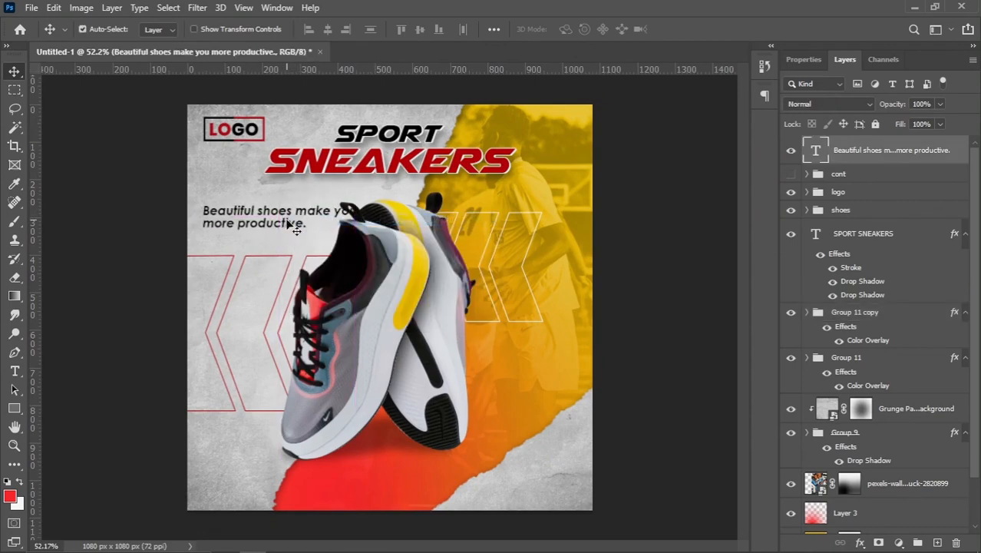
pyautogui.hotkey('ctrl', 't')
pyautogui.moveTo(363, 219); pyautogui.dragTo(334, 218)
pyautogui.press('Return')
pyautogui.press('Down')
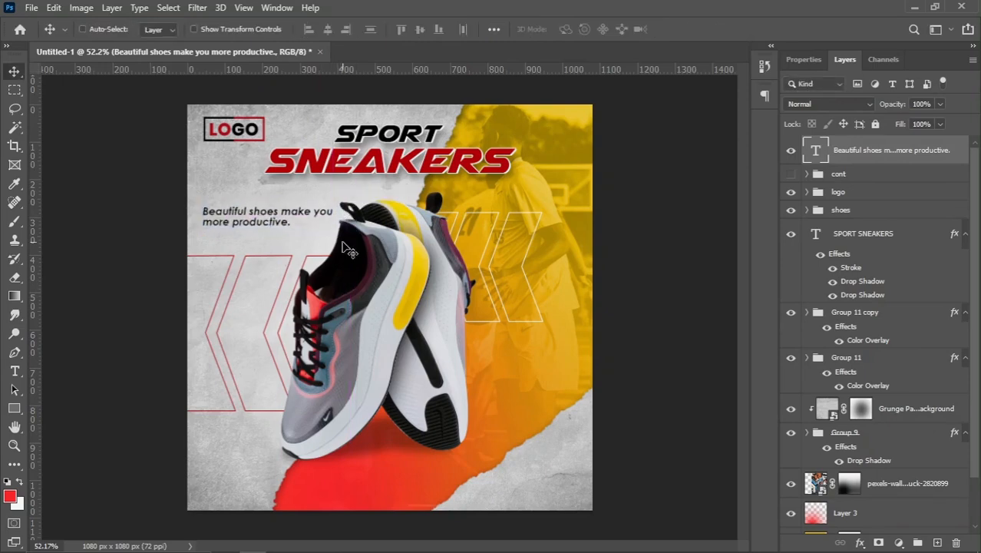
pyautogui.press('Up')
# Step: Nudge the shoes group slightly down and to the right, away from the headline and tagline
pyautogui.rightClick(365, 273)
pyautogui.click(377, 281)
pyautogui.hotkey('shift', 'Down')
pyautogui.hotkey('shift', 'Down')
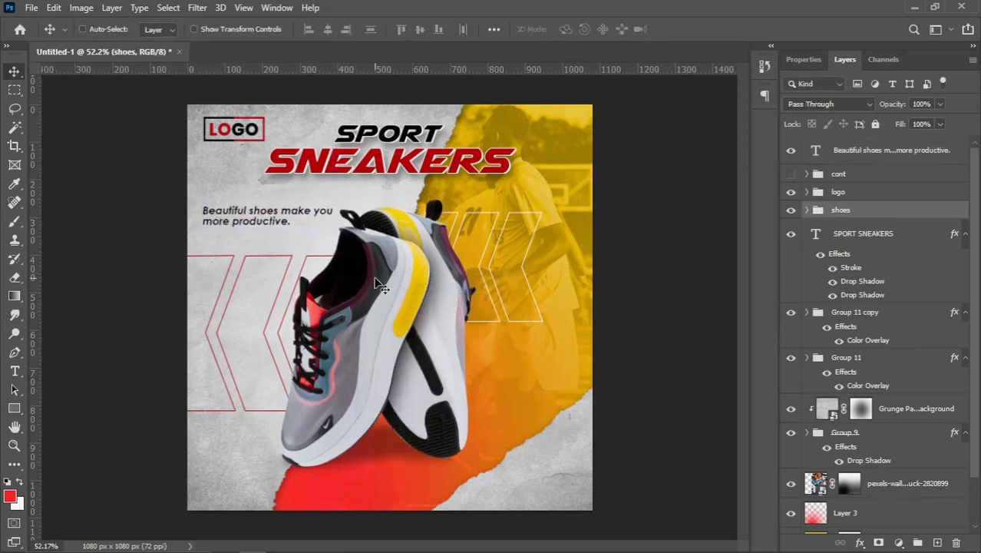
pyautogui.hotkey('shift', 'Right')
pyautogui.press('Down')
pyautogui.press('Down')
pyautogui.press('Down')
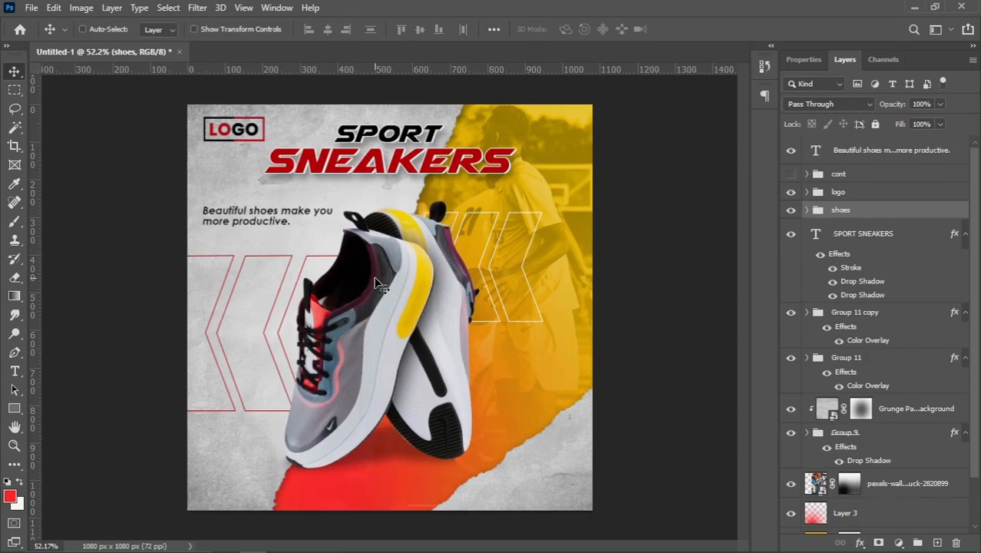
# Step: Reposition the tagline slightly higher and to the right, in the space between the logo and the red chevrons
pyautogui.rightClick(331, 221)
pyautogui.click(347, 224)
pyautogui.hotkey('shift', 'Up')
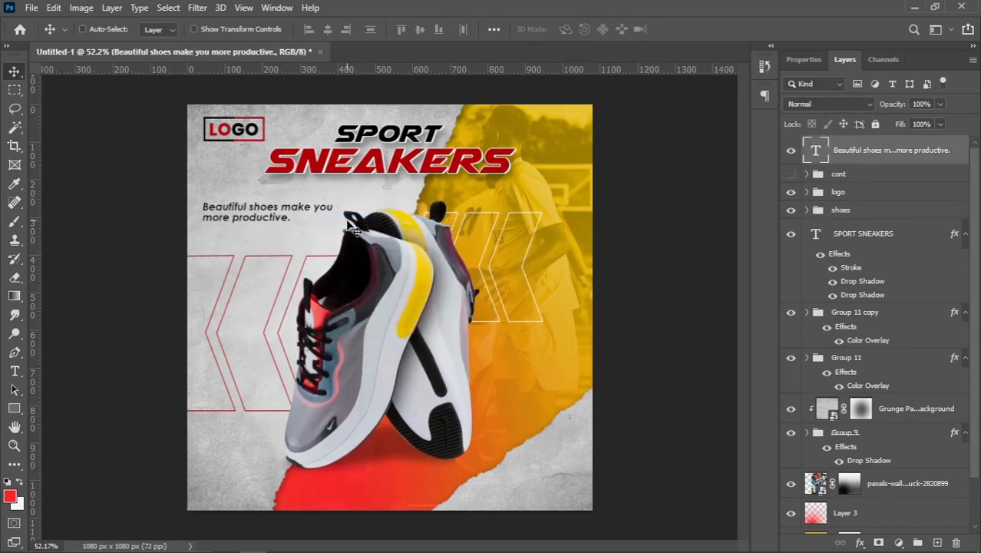
pyautogui.moveTo(236, 232); pyautogui.dragTo(246, 232)
pyautogui.press('Left')
pyautogui.press('Left')
pyautogui.press('Left')
pyautogui.press('Left')
pyautogui.press('Left')
pyautogui.press('Left')
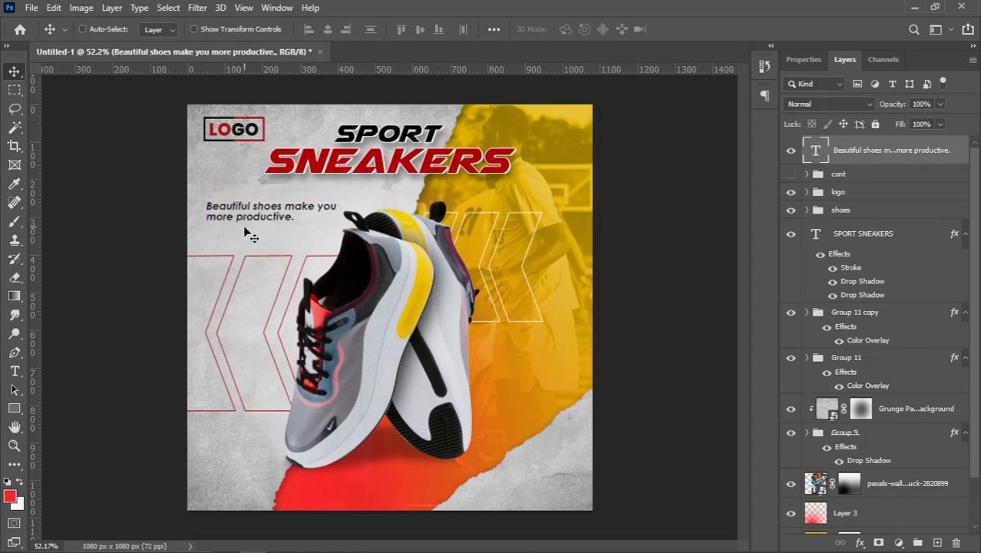
pyautogui.press('Down')
pyautogui.press('Down')
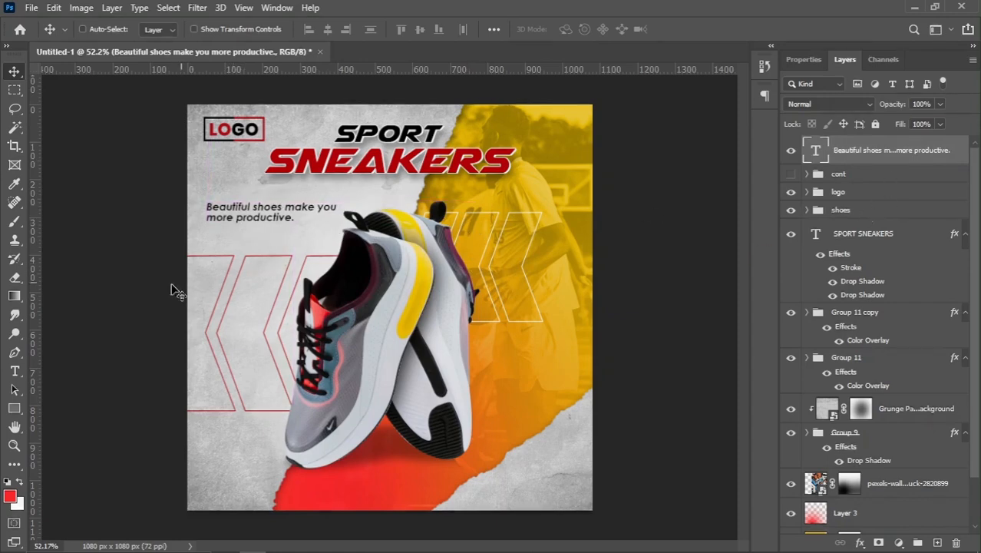
# Step: Place the paper image from the shoes folder across the poster as the topmost layer and activate the Rectangular Marquee tool
pyautogui.click(225, 544)
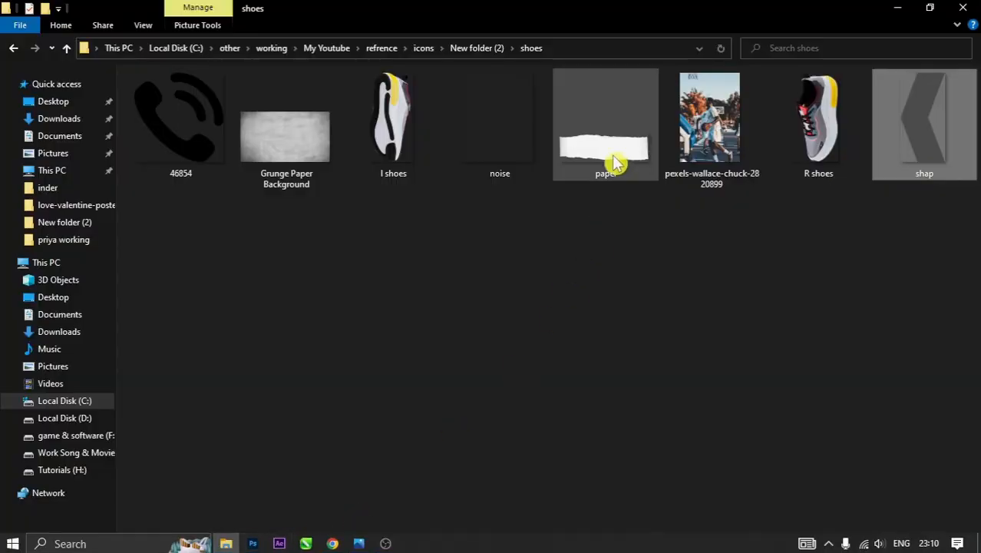
pyautogui.moveTo(614, 163); pyautogui.dragTo(457, 280)
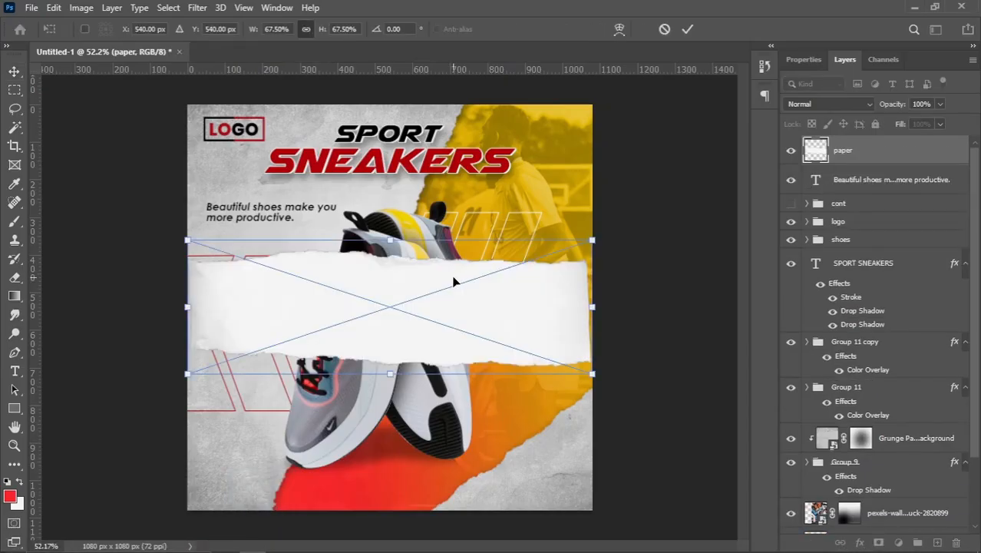
pyautogui.press('Return')
pyautogui.hotkey('ctrl', '0')
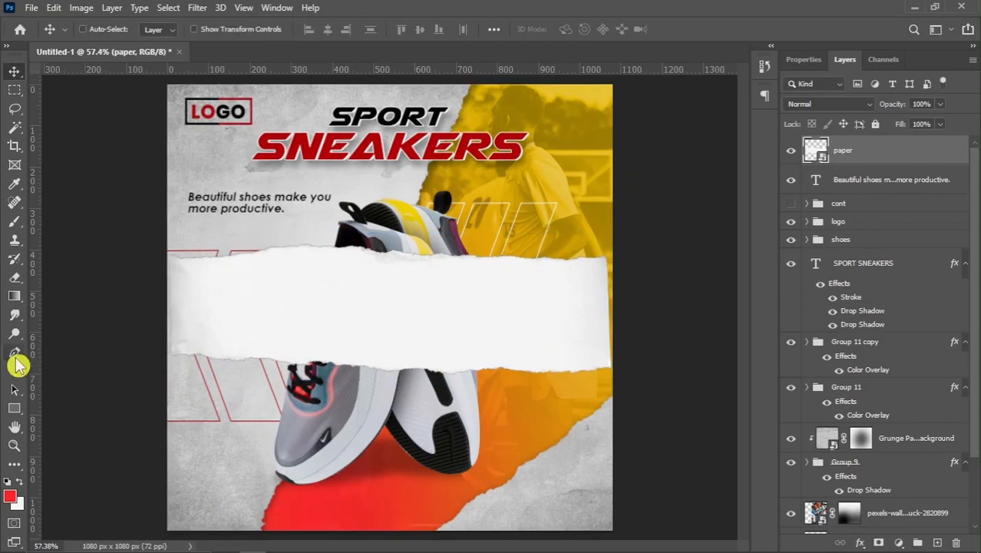
pyautogui.click(15, 91)
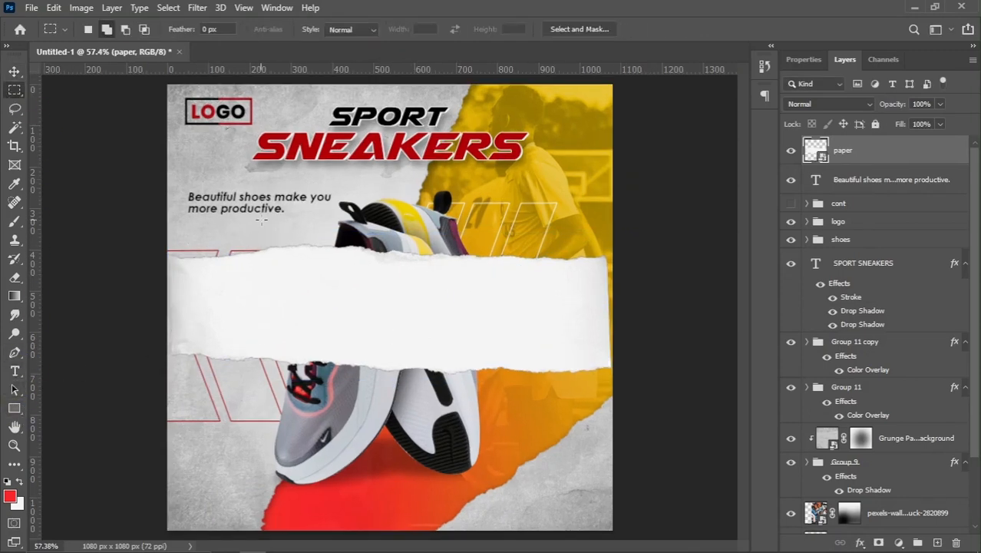
# Step: Mask the paper layer with a rectangular selection over the shoes, keeping only the middle part of the strip
pyautogui.moveTo(269, 214); pyautogui.dragTo(489, 414)
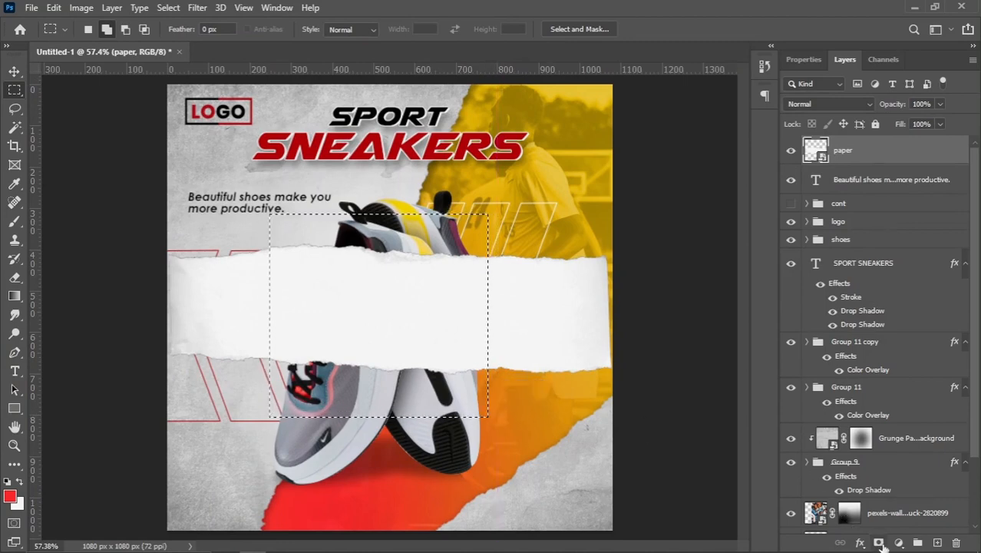
pyautogui.click(879, 543)
pyautogui.press('v')
# Step: Add a text layer reading "DISCOUNT" on the upper part of the white paper
pyautogui.scroll(5, 361, 347)
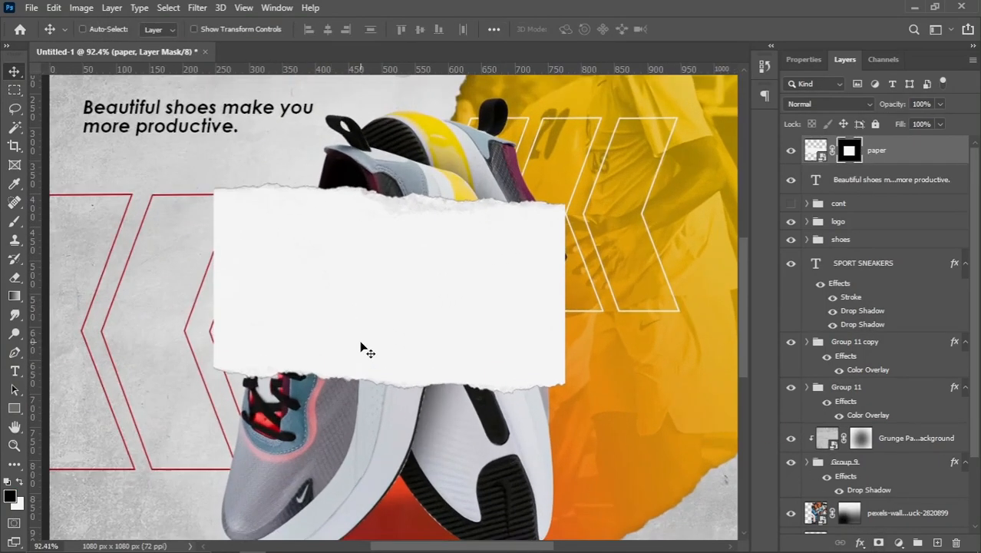
pyautogui.scroll(-2, 506, 334)
pyautogui.click(14, 370)
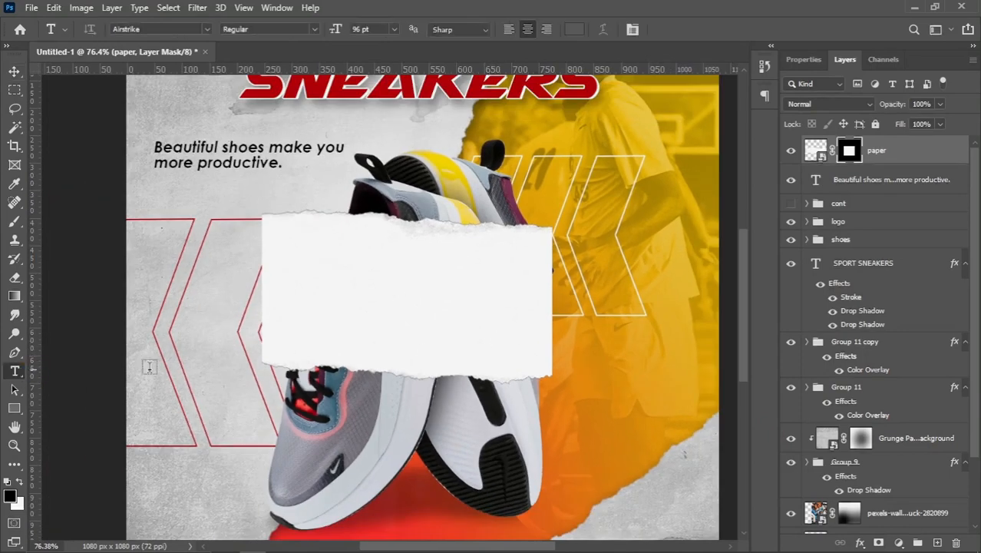
pyautogui.click(373, 281)
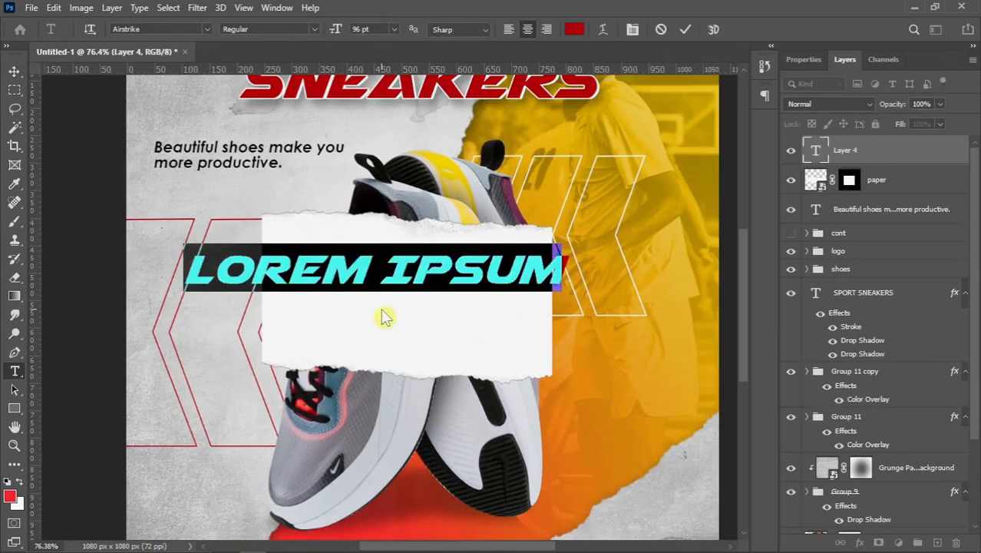
pyautogui.write('DISCO')
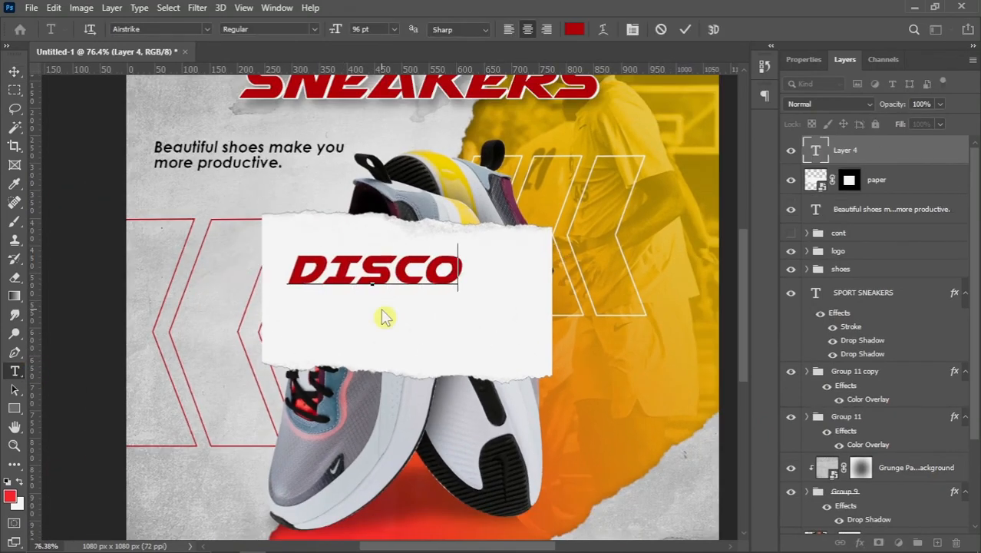
pyautogui.write('UNT')
# Step: Change the font of the whole DISCOUNT text to Poppins Bold
pyautogui.hotkey('ctrl', 'a')
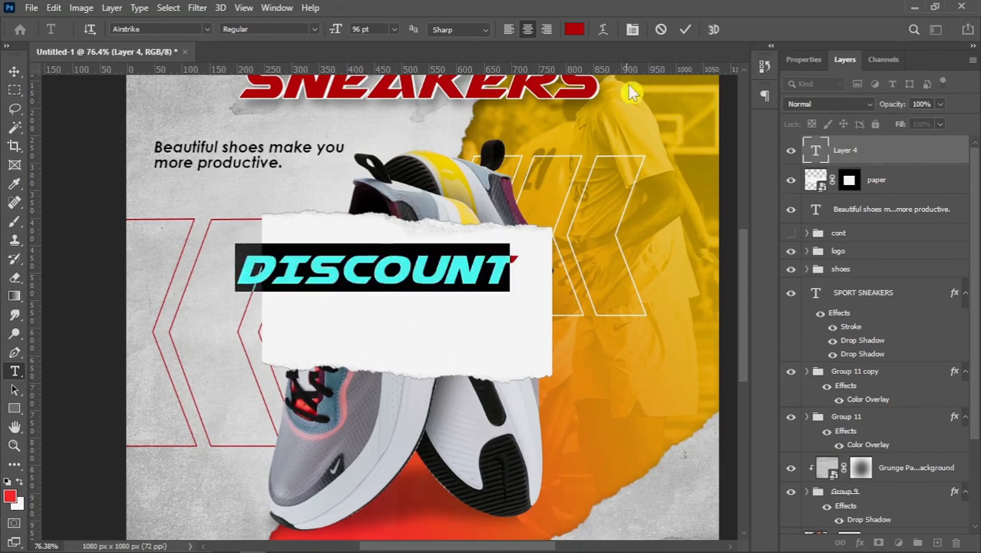
pyautogui.click(632, 29)
pyautogui.click(820, 111)
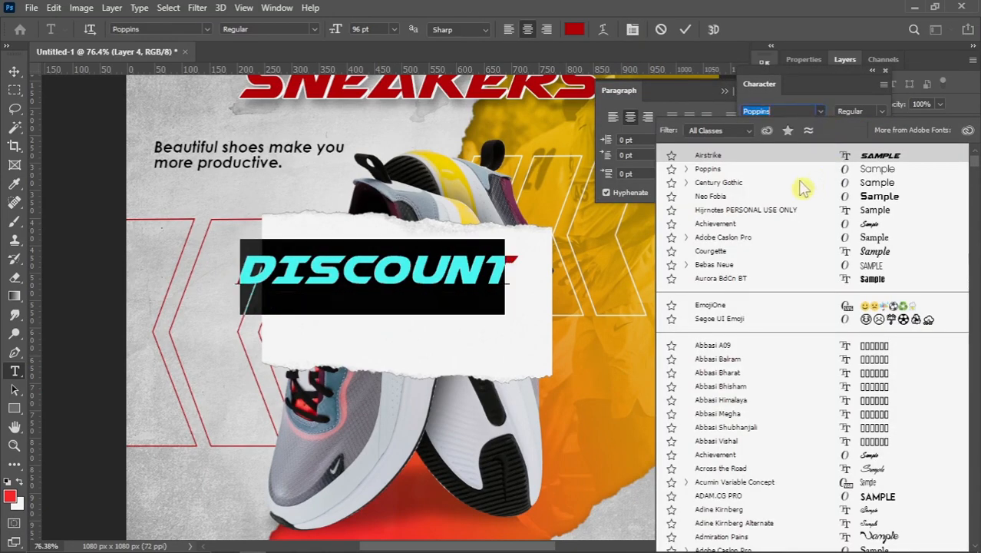
pyautogui.click(708, 168)
pyautogui.click(860, 111)
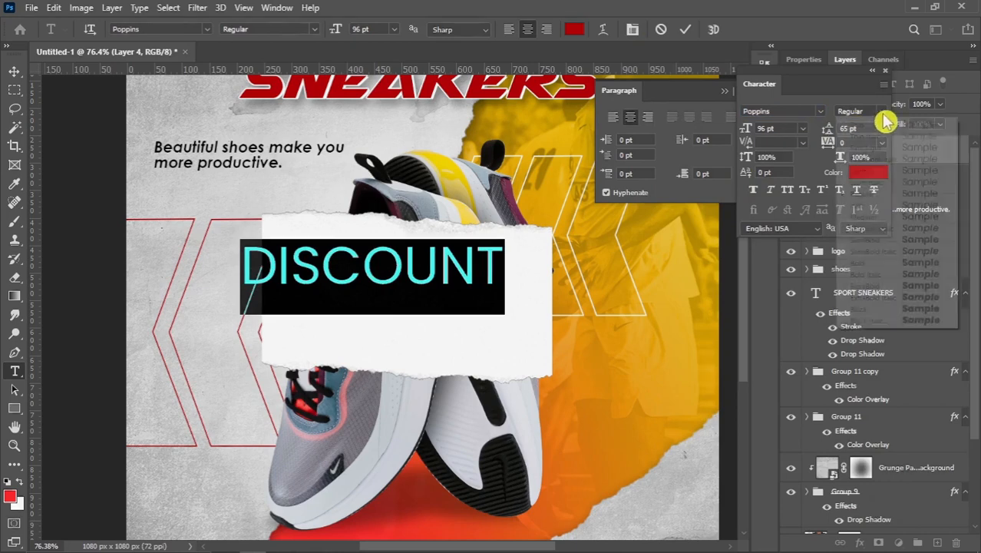
pyautogui.click(925, 263)
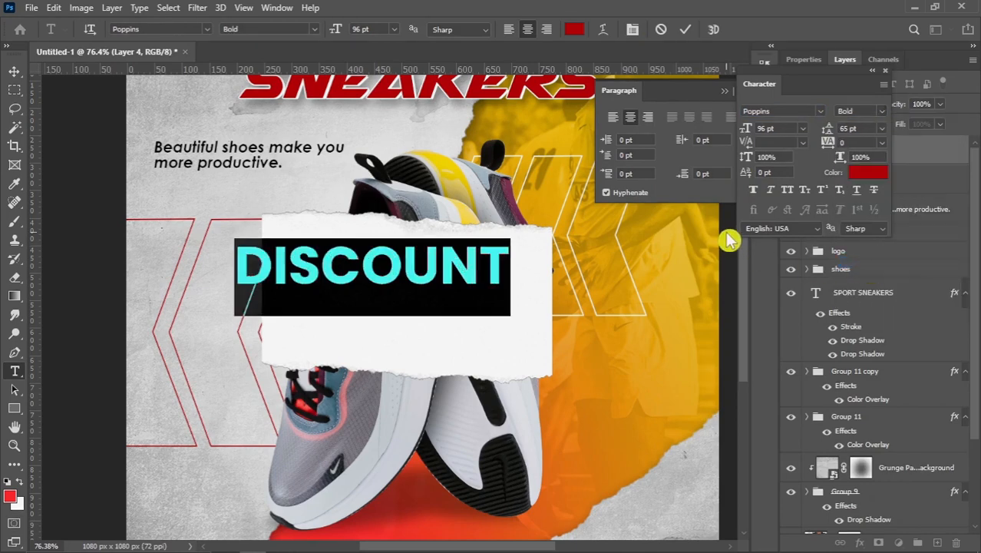
pyautogui.click(14, 72)
# Step: Scale the DISCOUNT text down to about 73.5 pt so it fits within the paper's width
pyautogui.hotkey('ctrl', 't')
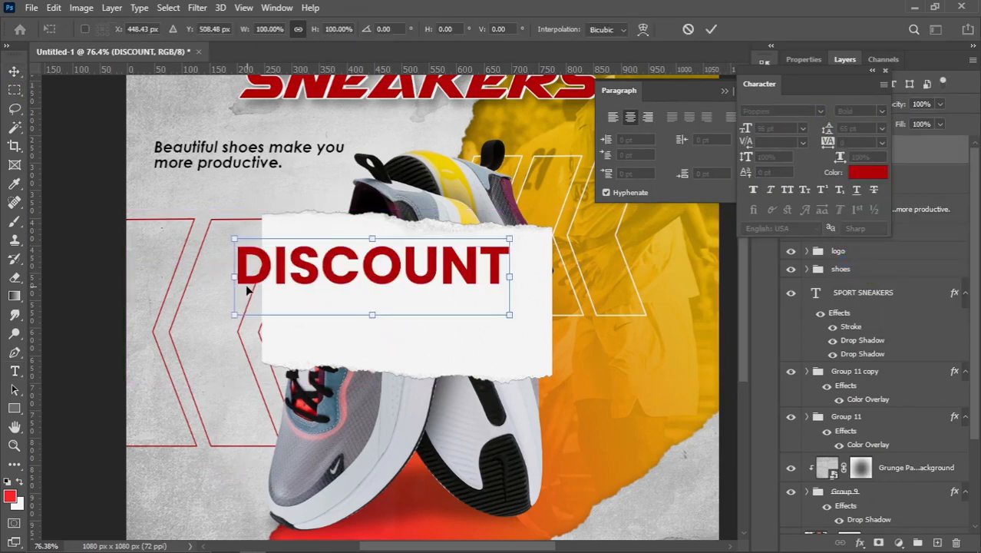
pyautogui.moveTo(235, 278); pyautogui.dragTo(302, 268)
pyautogui.press('Return')
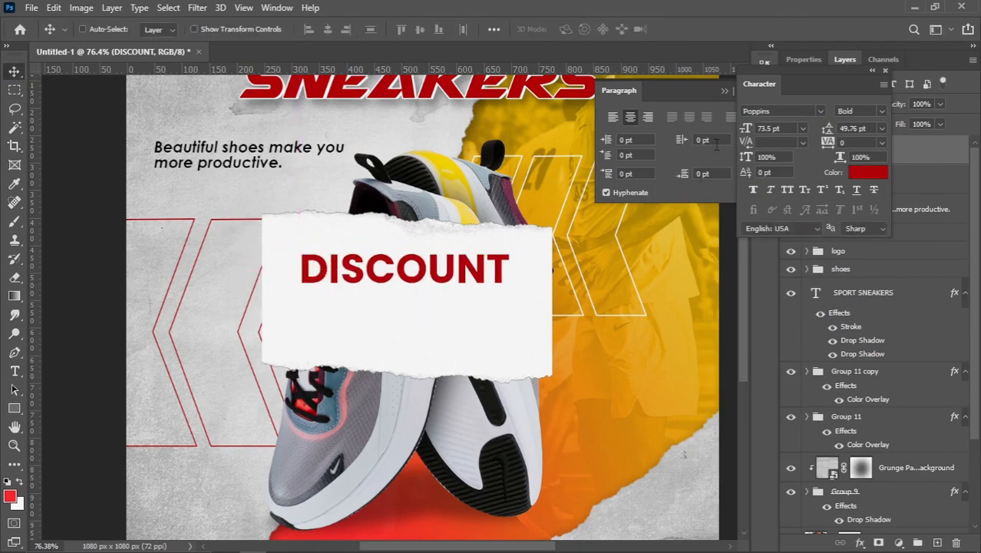
# Step: Recolour the DISCOUNT text black (#000000)
pyautogui.click(868, 176)
pyautogui.moveTo(699, 384); pyautogui.dragTo(527, 508)
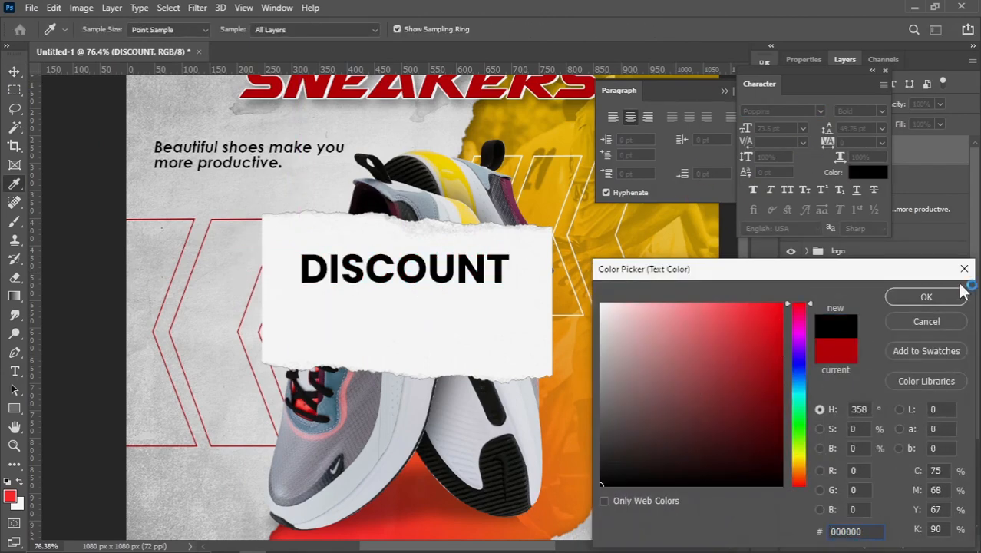
pyautogui.click(923, 298)
# Step: Set the DISCOUNT text colour to dark grey #292929 and nudge the text slightly up on the paper
pyautogui.click(865, 175)
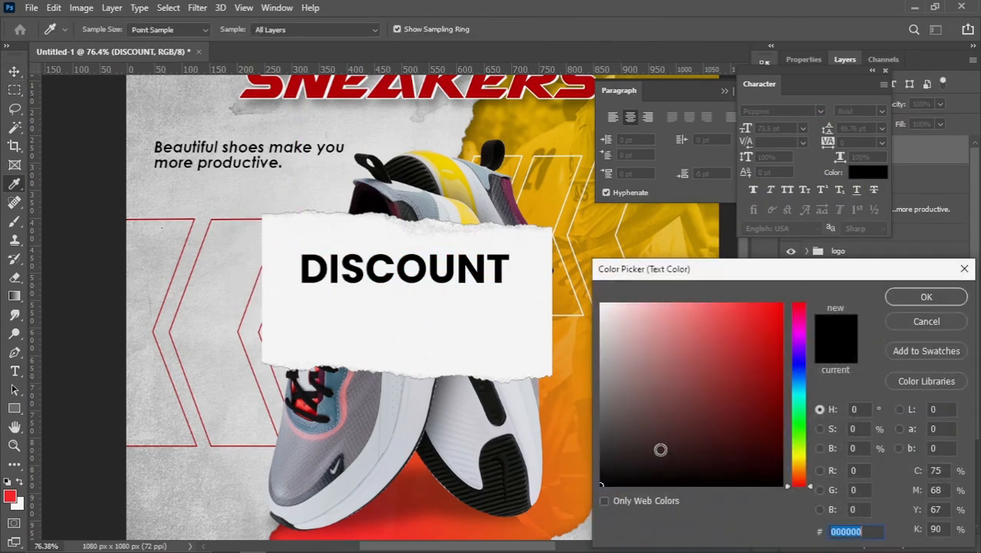
pyautogui.moveTo(659, 449); pyautogui.dragTo(601, 452)
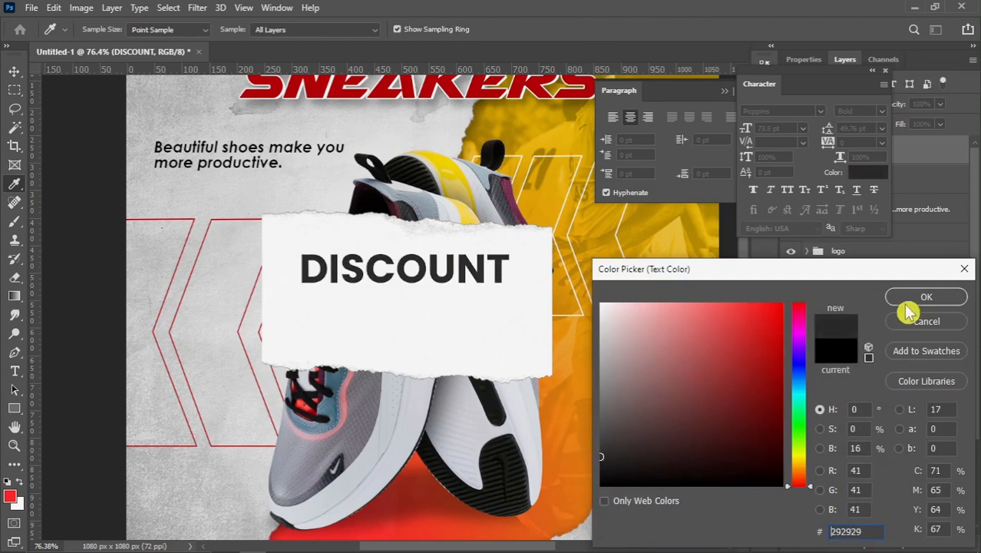
pyautogui.click(913, 301)
pyautogui.moveTo(420, 285); pyautogui.dragTo(420, 283)
pyautogui.click(886, 69)
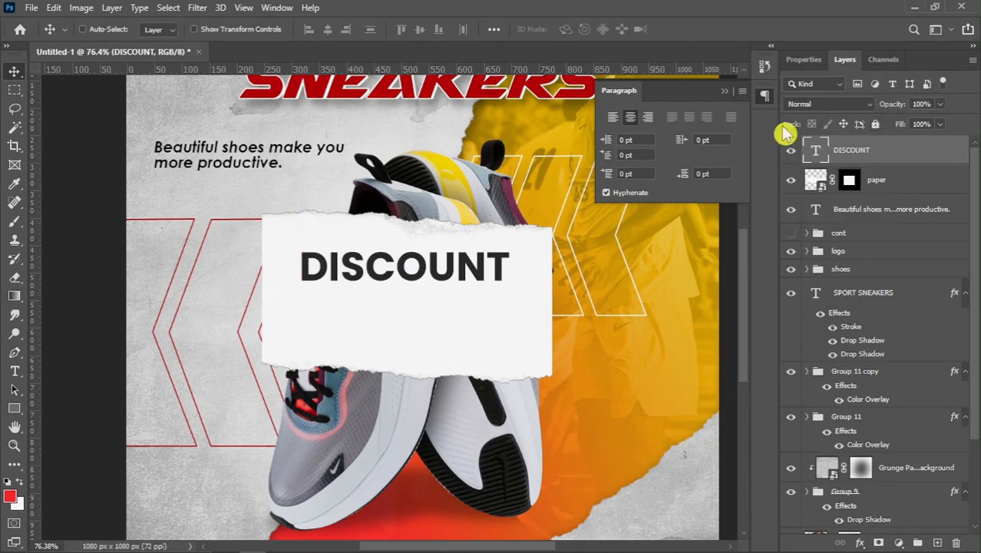
# Step: Duplicate the DISCOUNT text, place the copy directly below the original and change its wording to "80%"
pyautogui.moveTo(935, 541); pyautogui.dragTo(935, 541)
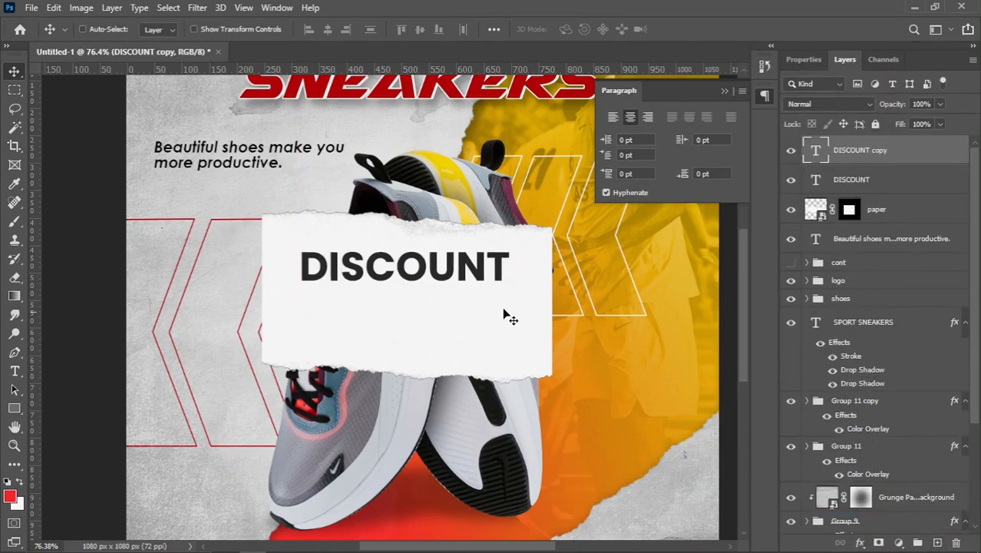
pyautogui.moveTo(416, 269); pyautogui.dragTo(417, 301)
pyautogui.doubleClick(416, 300)
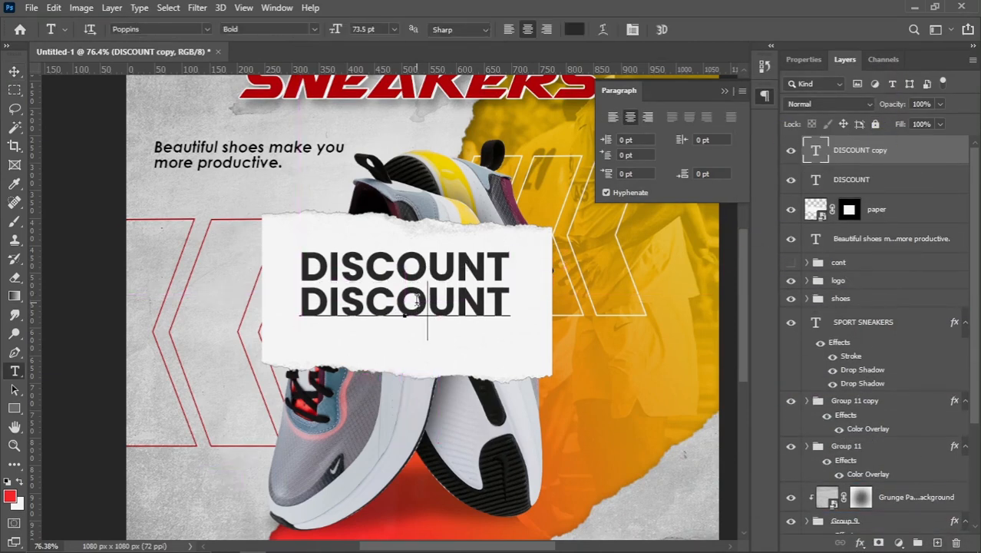
pyautogui.hotkey('ctrl', 'a')
pyautogui.write('80')
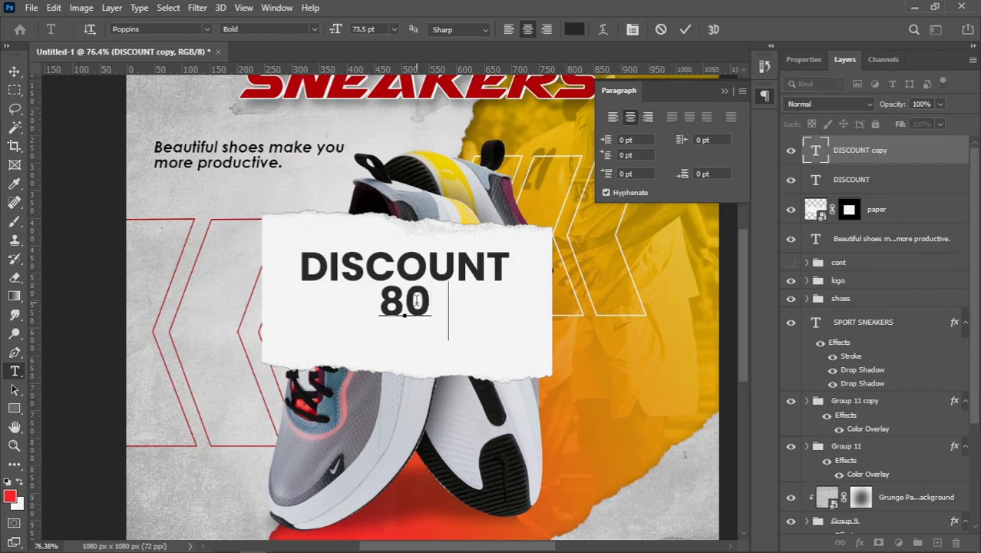
pyautogui.write('%')
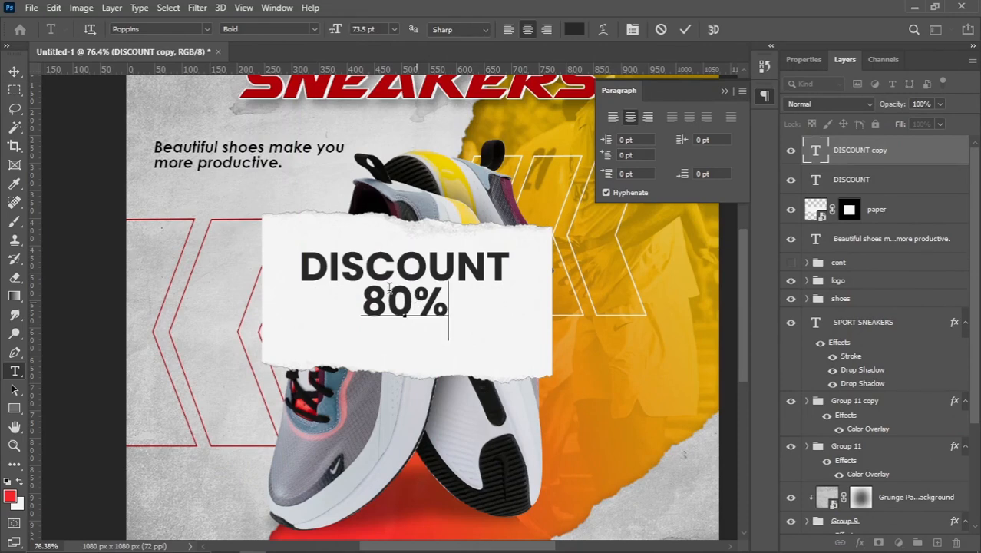
# Step: Enlarge the 80% text to about 228% and position it beneath DISCOUNT on the paper
pyautogui.click(14, 70)
pyautogui.moveTo(443, 307); pyautogui.dragTo(502, 310)
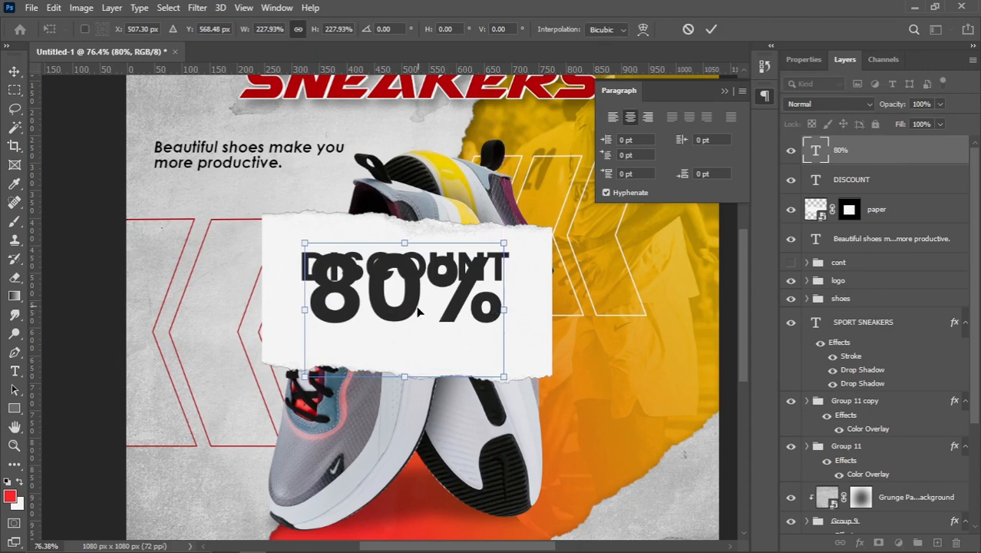
pyautogui.moveTo(421, 310); pyautogui.dragTo(505, 326)
pyautogui.press('Return')
# Step: Reduce only the percent sign of the 80% text to 127 pt
pyautogui.press('t')
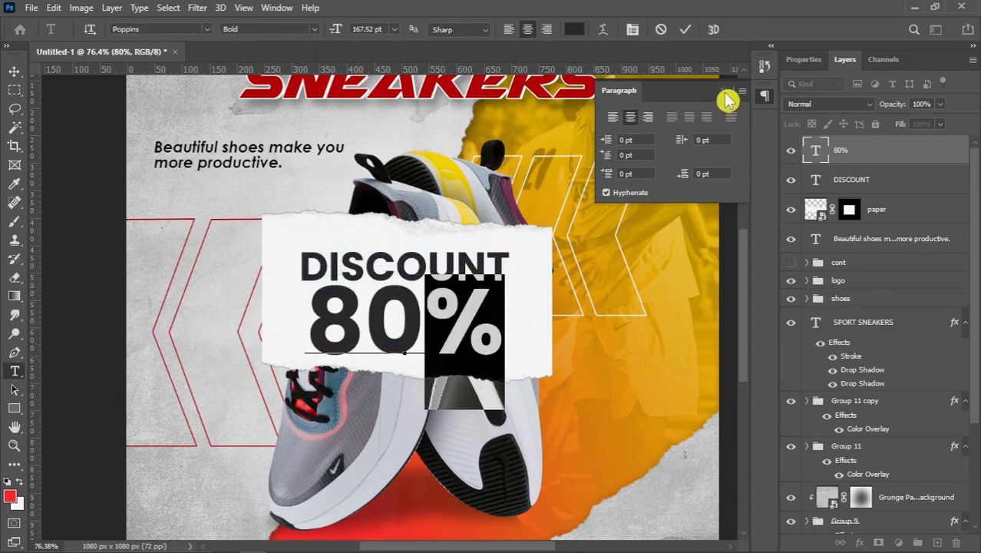
pyautogui.click(633, 29)
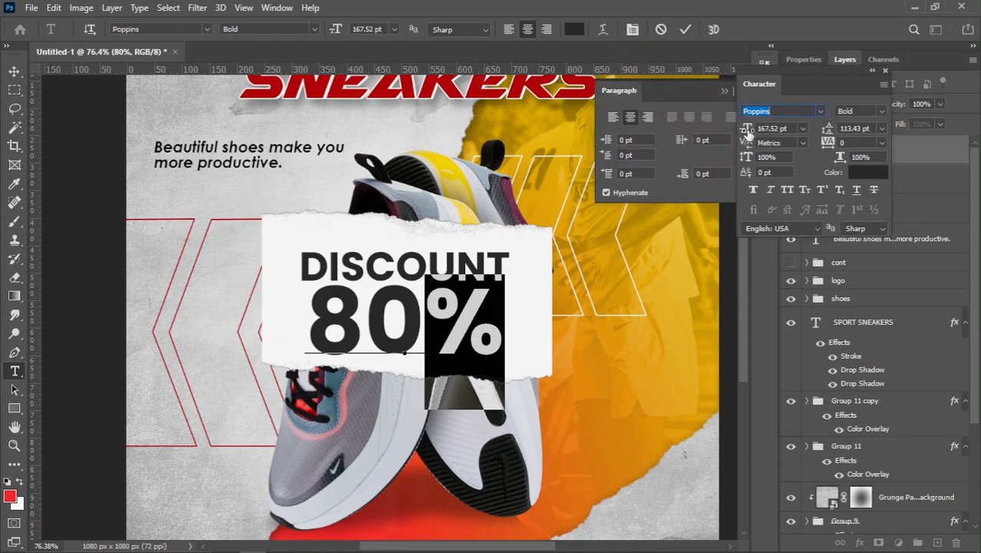
pyautogui.moveTo(746, 132); pyautogui.dragTo(719, 137)
pyautogui.click(13, 71)
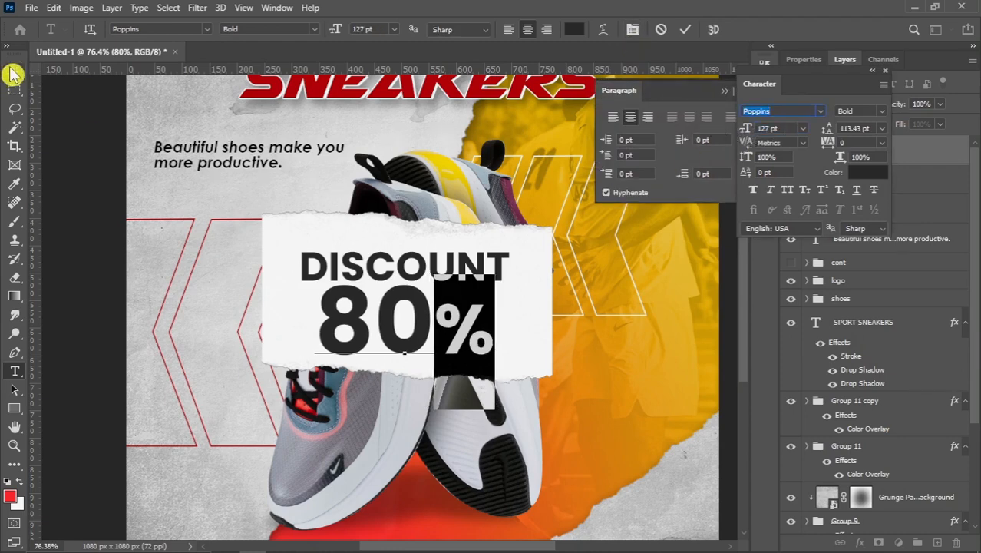
# Step: Move the 80% text slightly down and left, then scale it up to nearly the width of DISCOUNT
pyautogui.moveTo(428, 327); pyautogui.dragTo(412, 338)
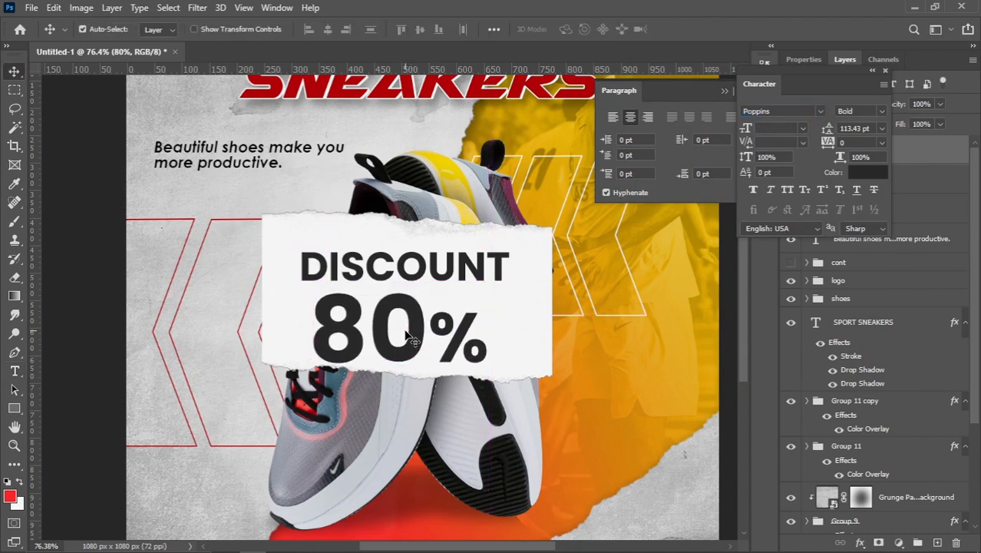
pyautogui.hotkey('ctrl', 't')
pyautogui.moveTo(304, 336); pyautogui.dragTo(300, 336)
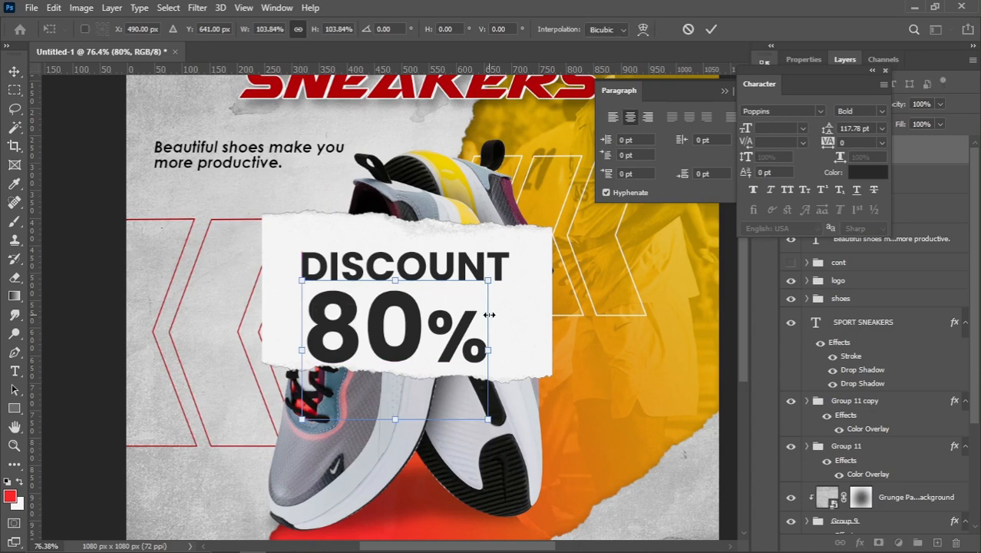
pyautogui.moveTo(491, 313); pyautogui.dragTo(500, 313)
pyautogui.press('Return')
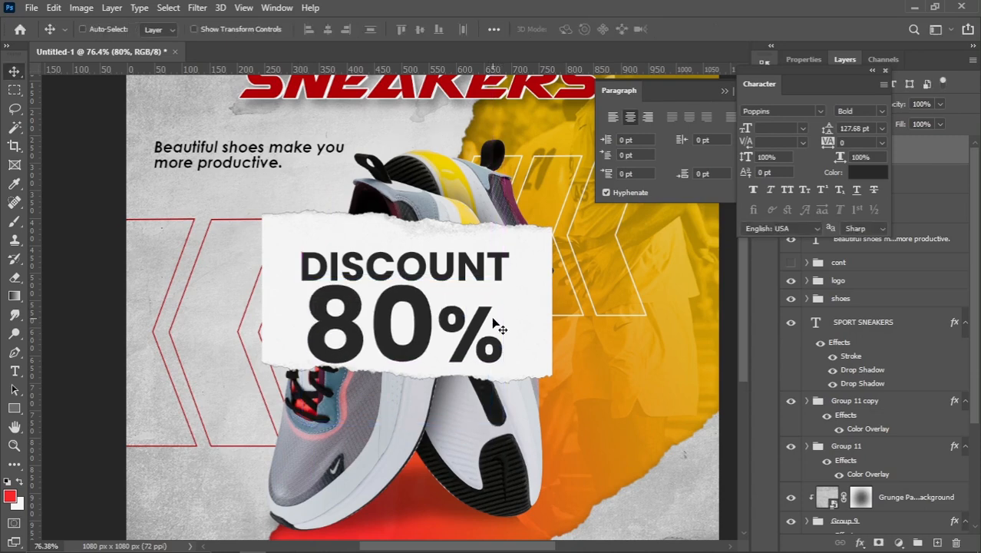
# Step: Select the DISCOUNT text together with 80% and shift both slightly up on the paper
pyautogui.rightClick(466, 274)
pyautogui.click(477, 278)
pyautogui.moveTo(468, 278); pyautogui.dragTo(468, 270)
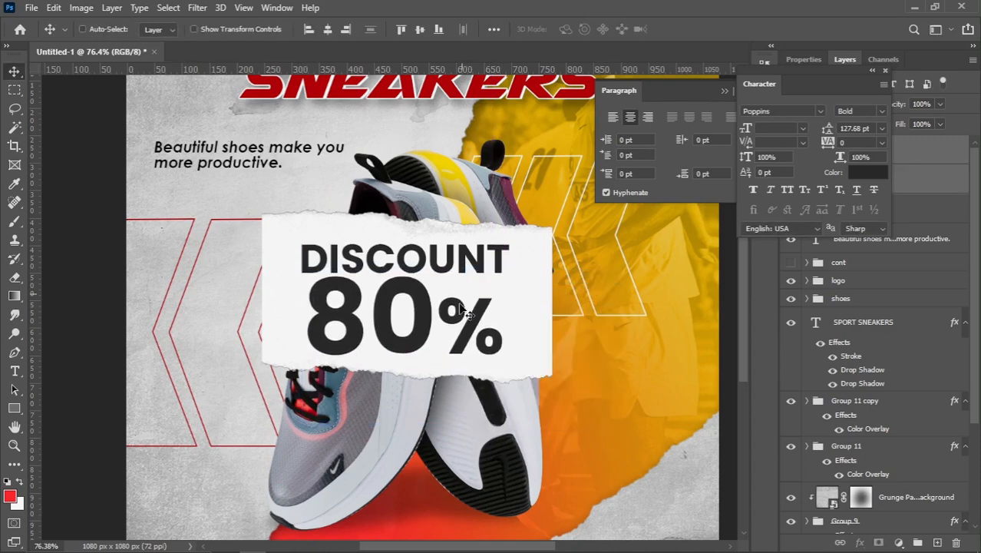
# Step: Recolour the 80% text with the red #b50106 sampled from the SNEAKERS headline, and close the character and paragraph settings
pyautogui.rightClick(415, 323)
pyautogui.click(438, 332)
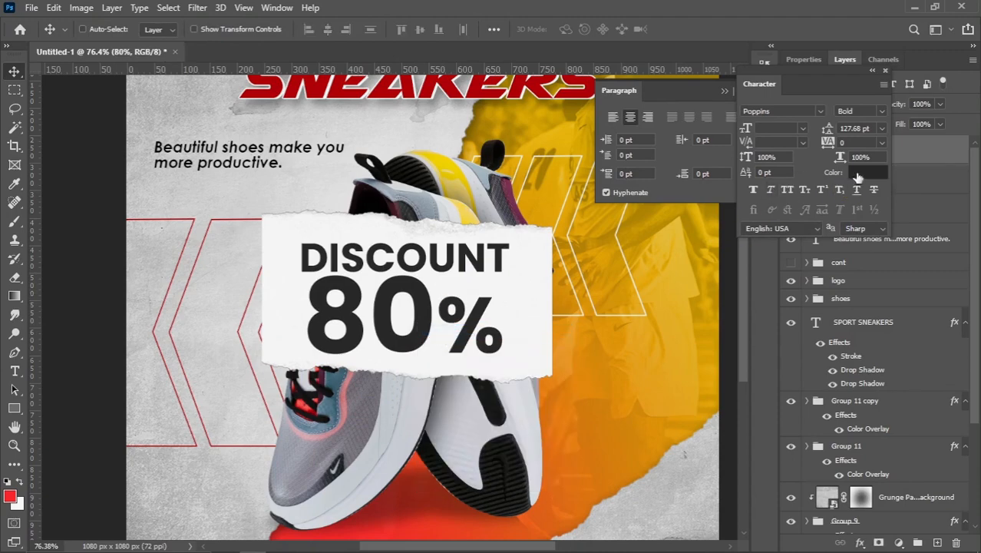
pyautogui.click(866, 172)
pyautogui.click(478, 86)
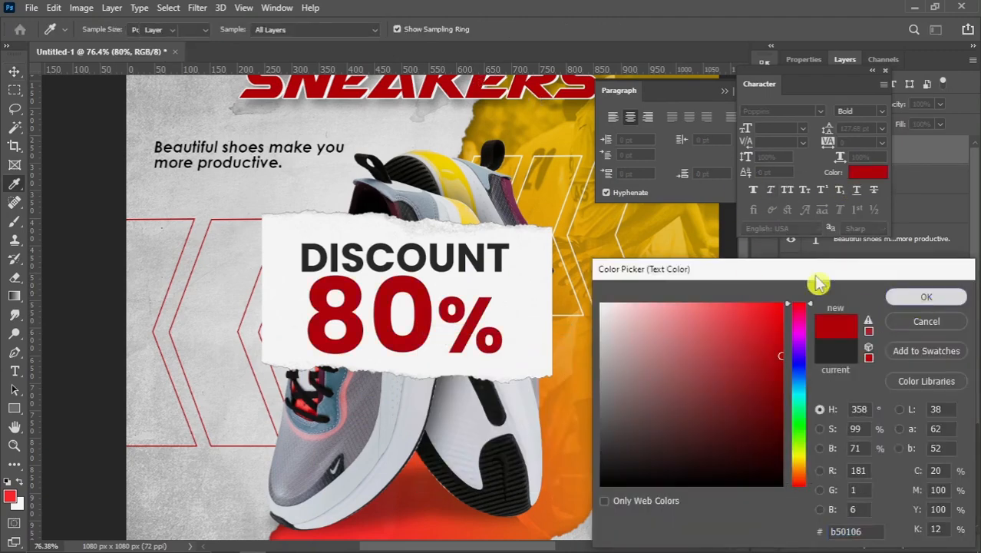
pyautogui.press('Return')
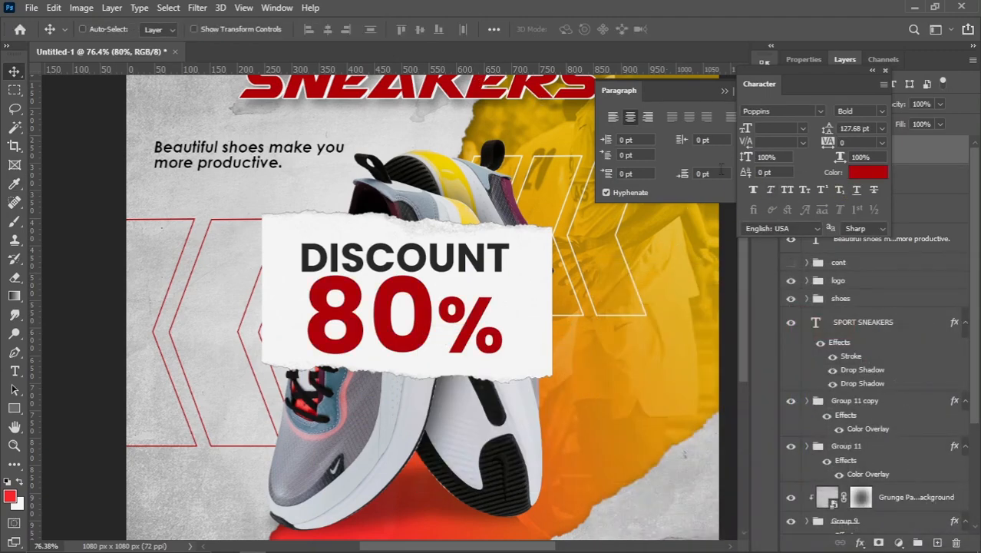
pyautogui.click(884, 74)
pyautogui.click(724, 90)
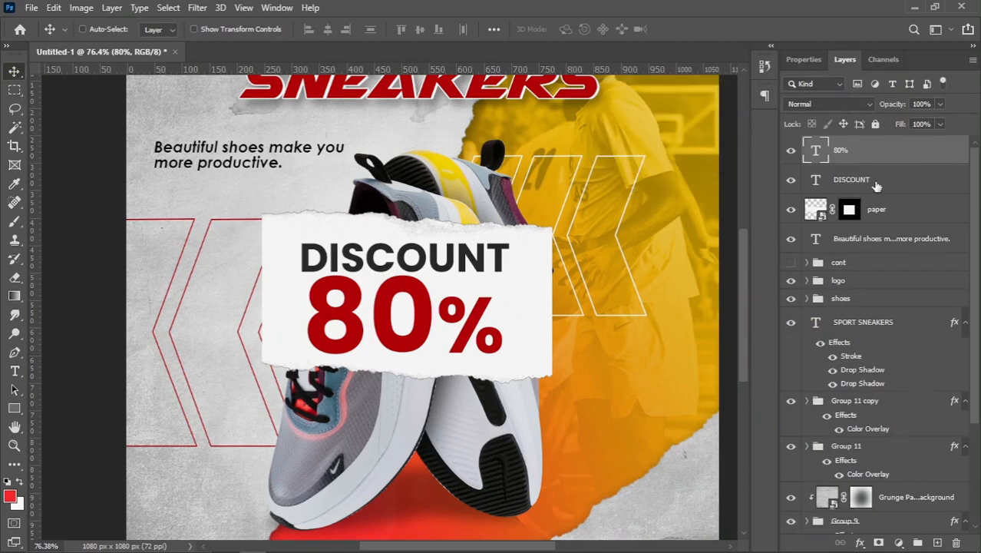
# Step: Group the 80%, DISCOUNT and paper layers and name the group "discount"
pyautogui.keyDown('shift'); pyautogui.click(877, 181); pyautogui.keyUp('shift')
pyautogui.keyDown('shift'); pyautogui.click(891, 209); pyautogui.keyUp('shift')
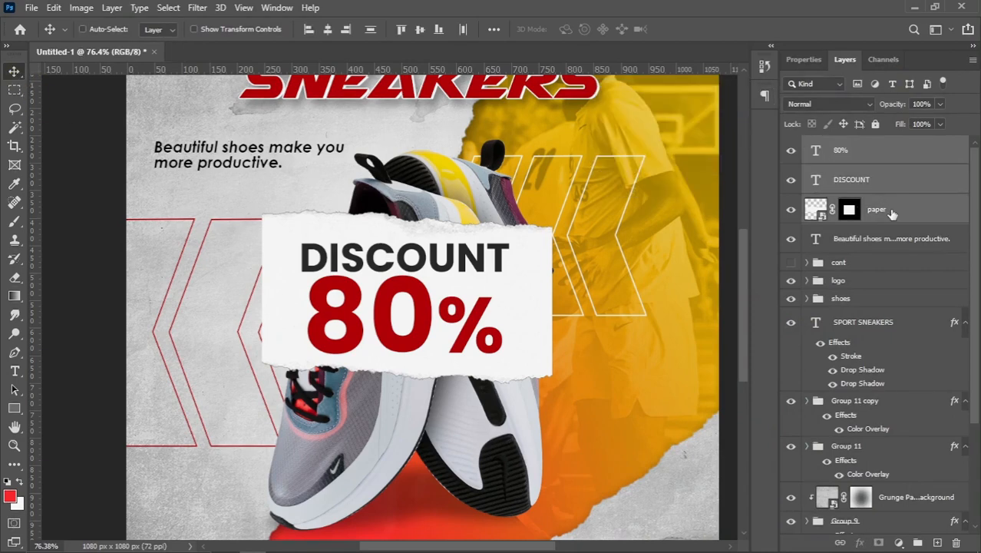
pyautogui.hotkey('ctrl', 'g')
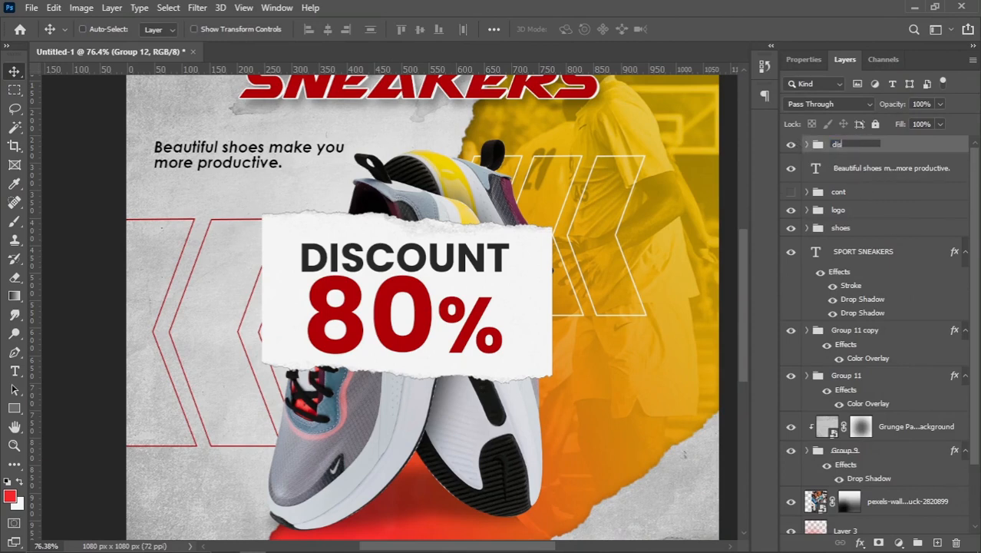
pyautogui.write('t')
pyautogui.press('Return')
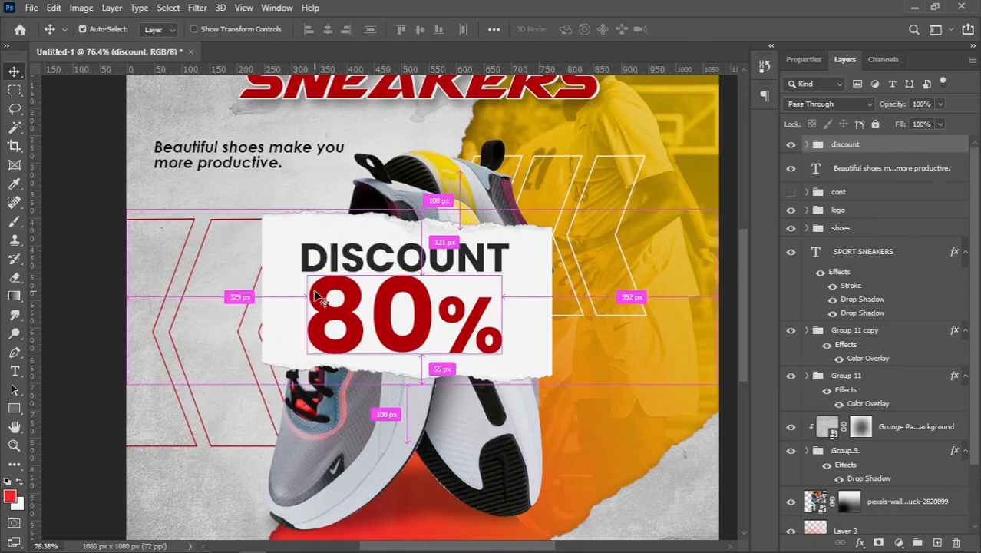
# Step: Scale the discount group to about 45%, move it over the player in the upper yellow area and rotate it to about 4.4°
pyautogui.hotkey('ctrl', 't')
pyautogui.hotkey('ctrl', '0')
pyautogui.moveTo(612, 376); pyautogui.dragTo(526, 350)
pyautogui.moveTo(460, 227); pyautogui.dragTo(432, 215)
pyautogui.moveTo(526, 269); pyautogui.dragTo(496, 278)
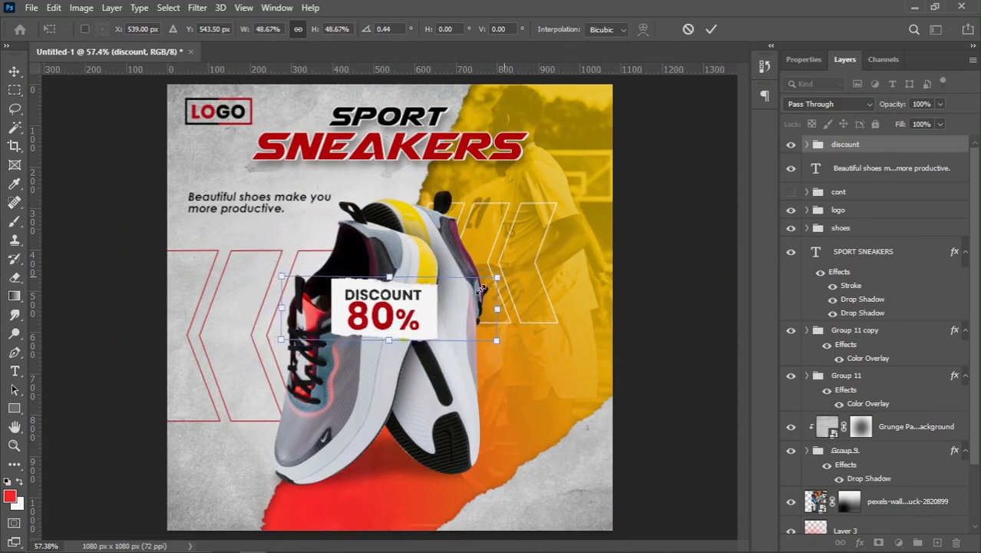
pyautogui.moveTo(387, 309); pyautogui.dragTo(527, 244)
pyautogui.moveTo(637, 272); pyautogui.dragTo(627, 270)
pyautogui.moveTo(557, 248); pyautogui.dragTo(569, 230)
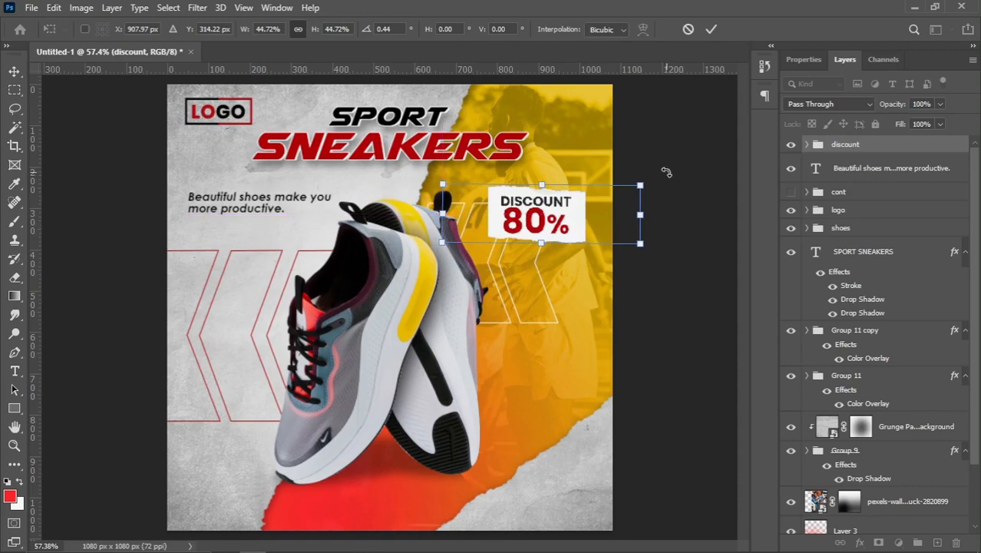
pyautogui.moveTo(662, 176); pyautogui.dragTo(668, 184)
pyautogui.press('Return')
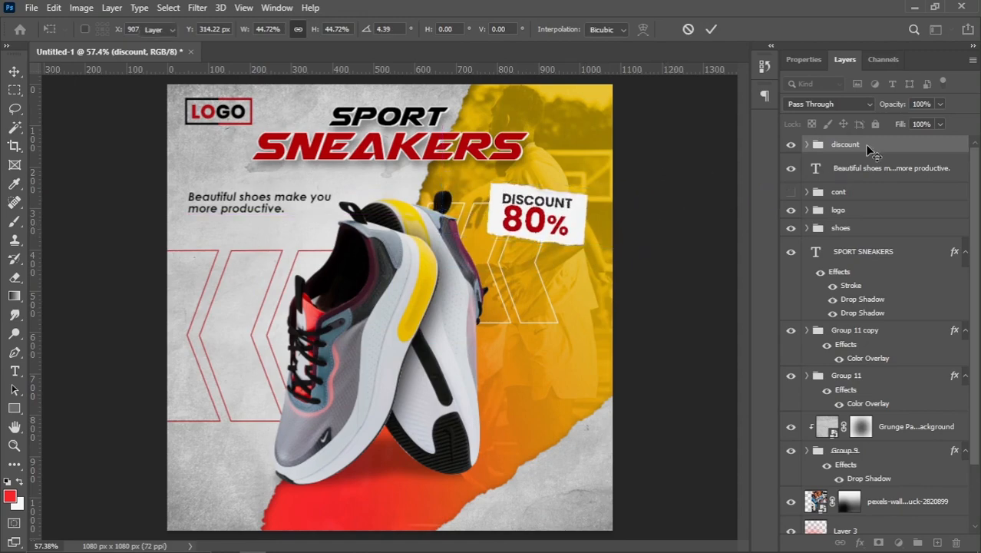
# Step: Add a black drop shadow to the discount group with 42% opacity, 51° angle, 9 px distance, 8% spread and 13 px size
pyautogui.rightClick(879, 150)
pyautogui.click(837, 25)
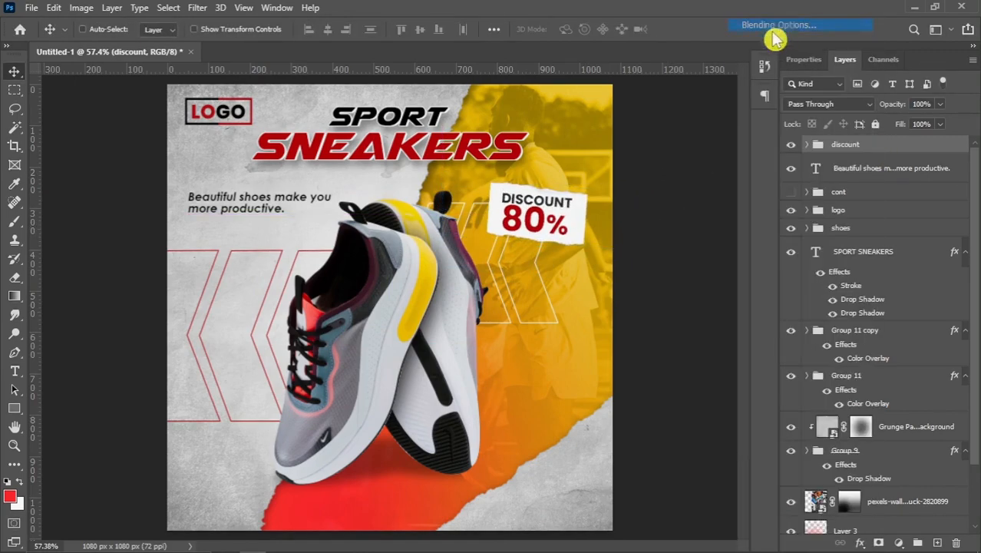
pyautogui.click(432, 410)
pyautogui.moveTo(547, 116); pyautogui.dragTo(738, 109)
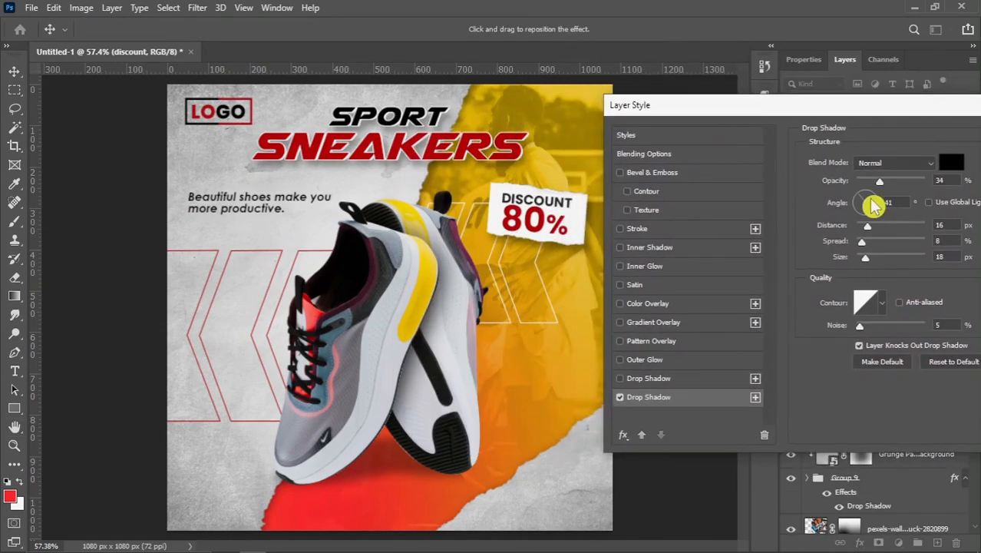
pyautogui.click(876, 201)
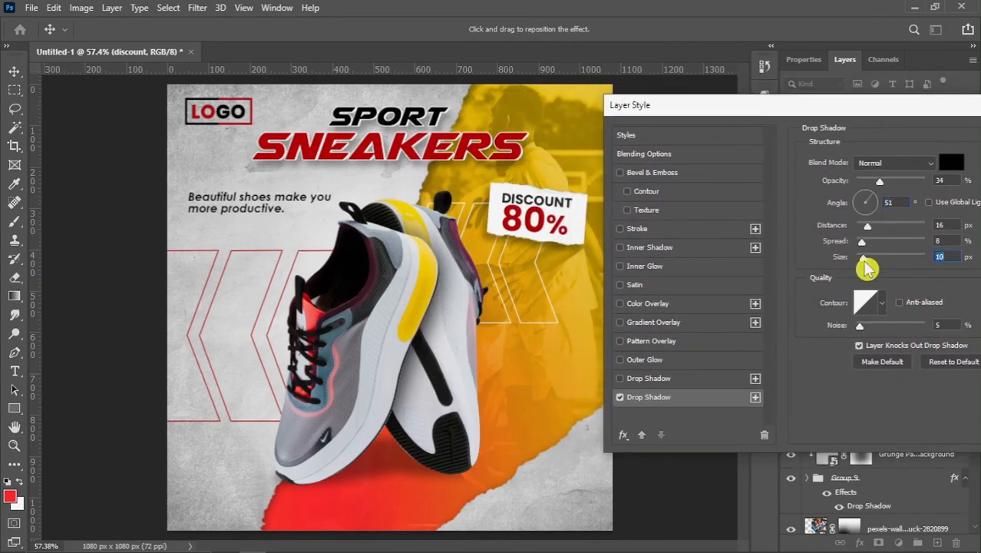
pyautogui.moveTo(885, 182); pyautogui.dragTo(888, 182)
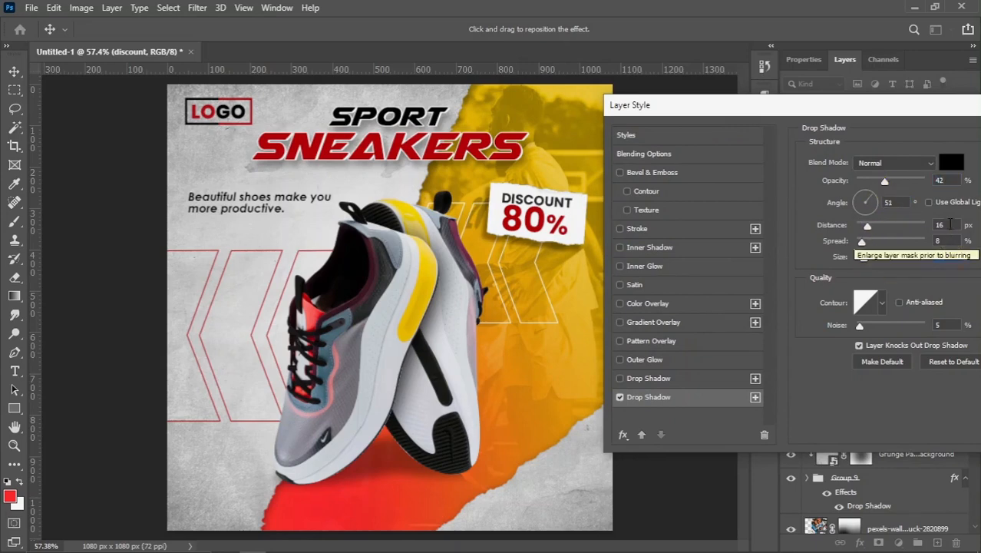
pyautogui.click(950, 223)
pyautogui.scroll(-2, 950, 224)
pyautogui.scroll(-3, 950, 223)
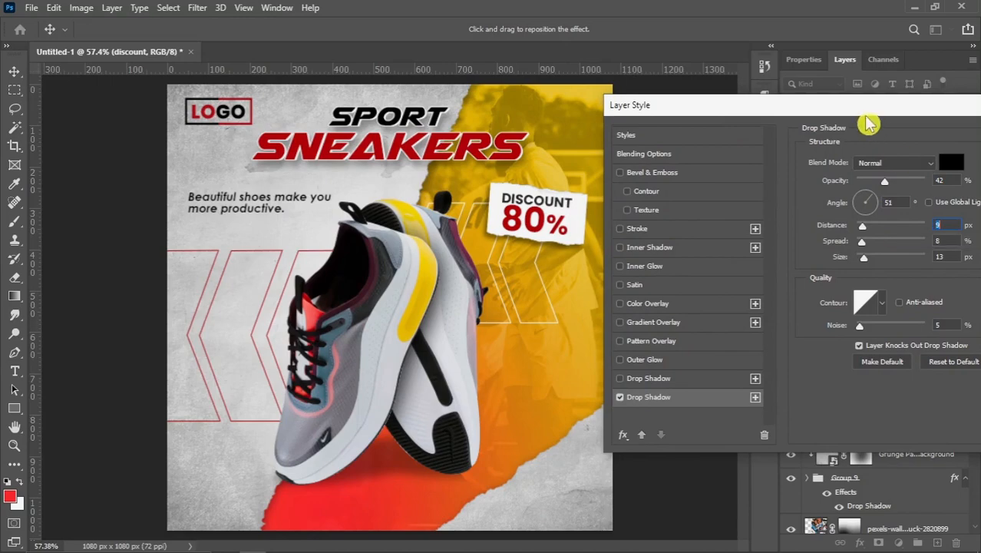
pyautogui.moveTo(867, 107); pyautogui.dragTo(740, 129)
pyautogui.click(961, 159)
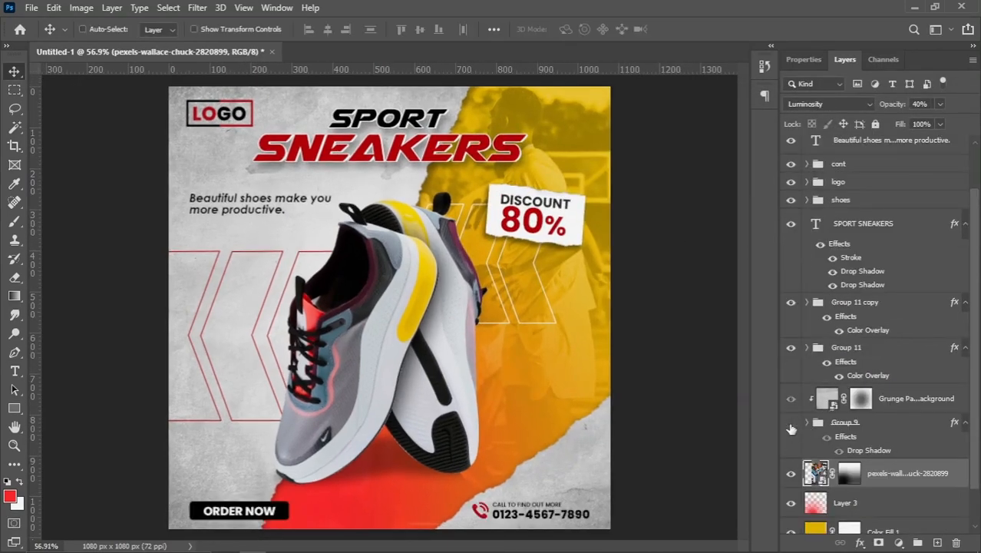
# Step: Toggle the visibility of Group 9 to check the torn grunge paper against the yellow background
pyautogui.click(791, 423)
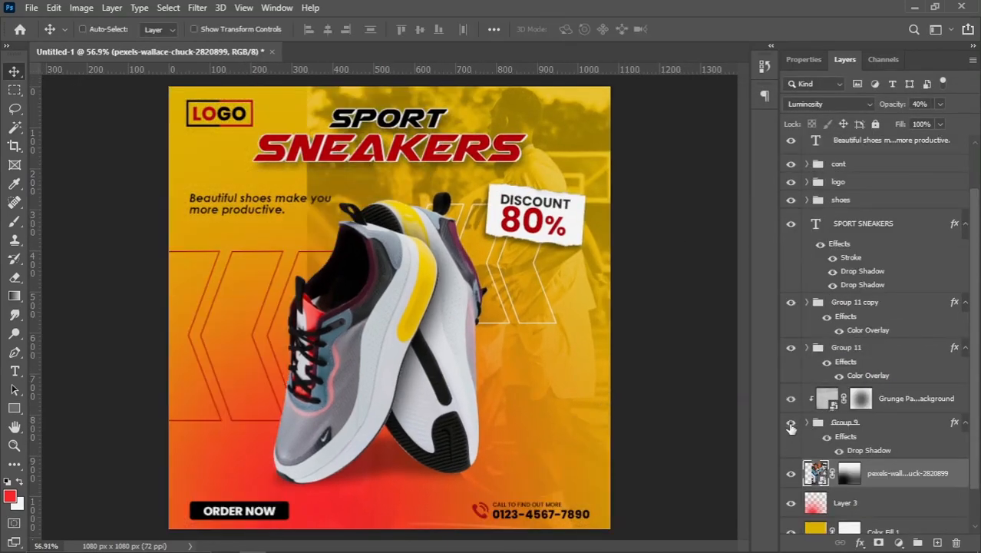
pyautogui.click(790, 423)
pyautogui.click(816, 430)
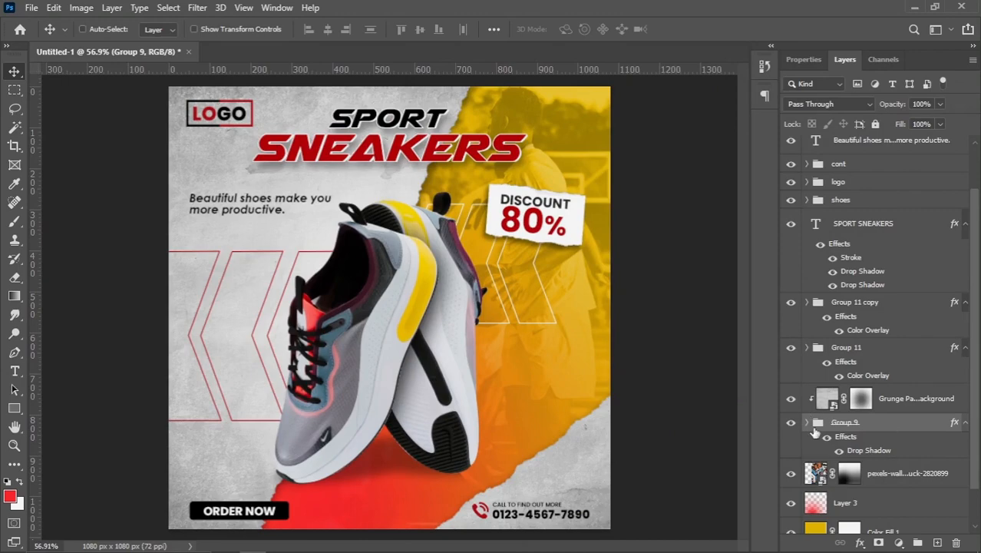
# Step: Place the noise image above the Grunge Paper Background layer and enlarge it to cover the whole poster
pyautogui.click(893, 401)
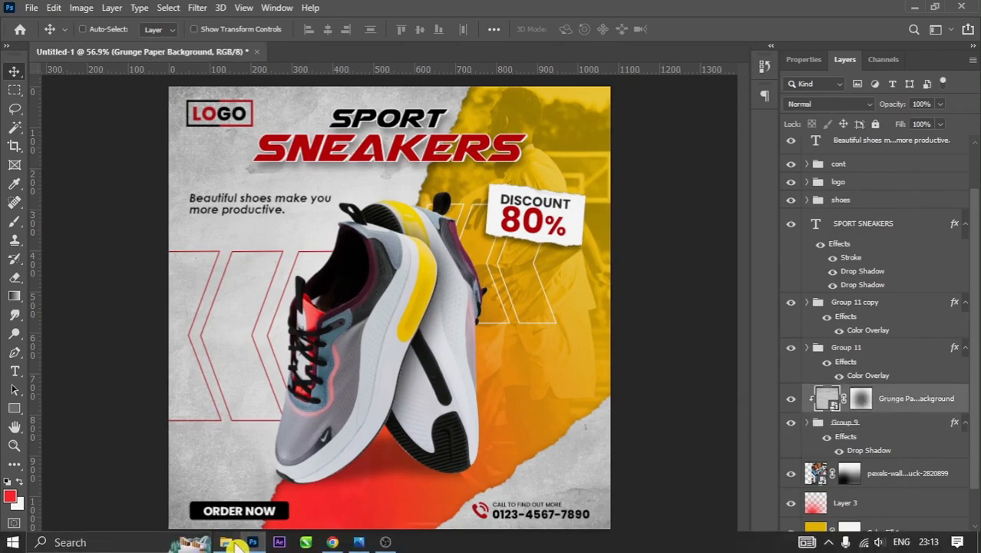
pyautogui.click(227, 542)
pyautogui.moveTo(499, 129); pyautogui.dragTo(480, 236)
pyautogui.moveTo(567, 307); pyautogui.dragTo(625, 307)
pyautogui.press('Return')
pyautogui.scroll(1, 603, 281)
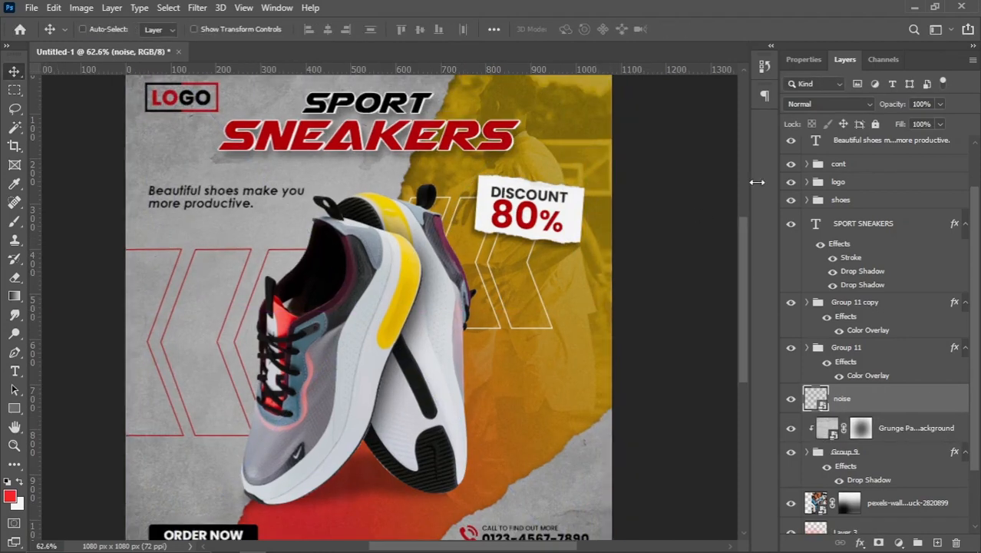
# Step: Set the noise layer's blend mode to Color Dodge and duplicate it, with the copy at 60% opacity
pyautogui.click(819, 104)
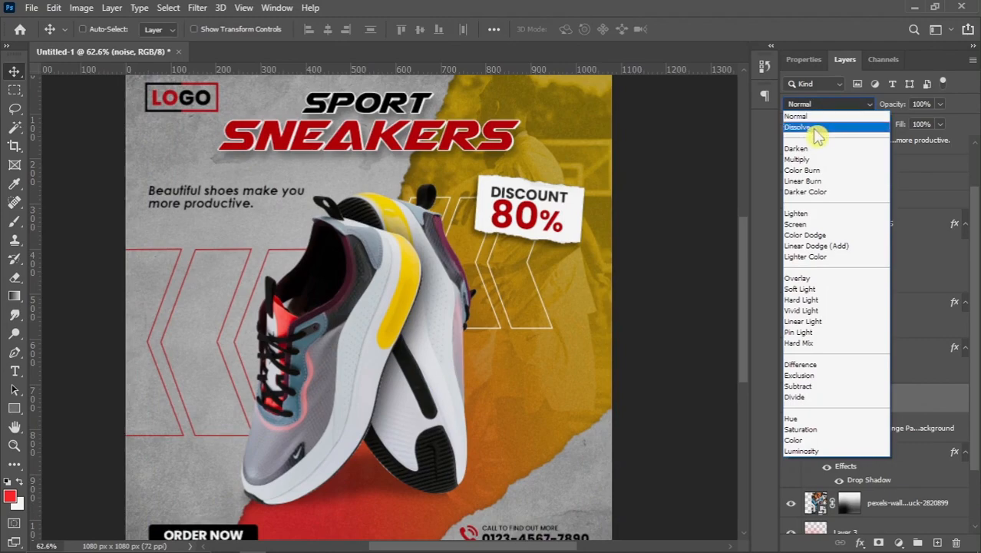
pyautogui.click(813, 235)
pyautogui.moveTo(909, 415); pyautogui.dragTo(936, 541)
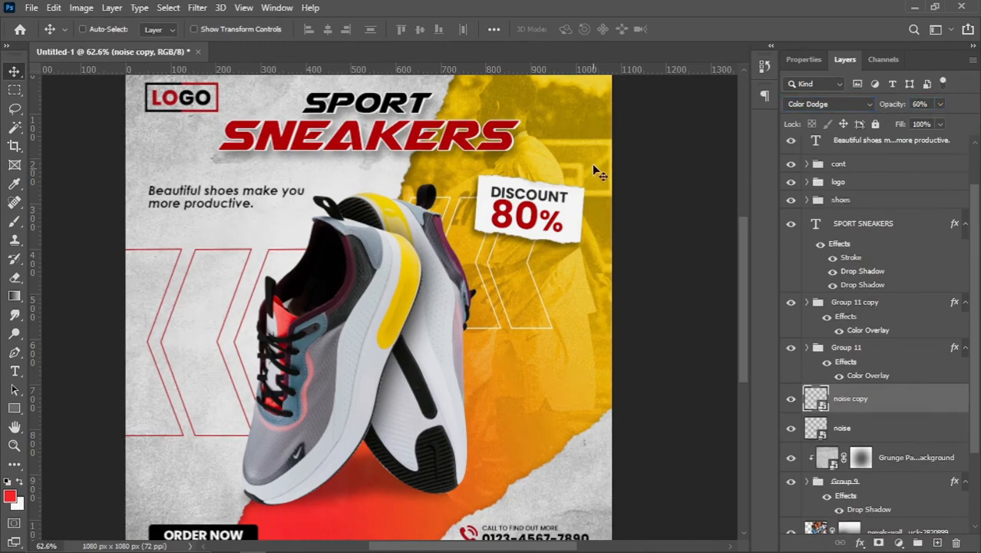
# Step: Group the noise and noise copy layers and check the grain across the poster with the group shown
pyautogui.scroll(6, 520, 393)
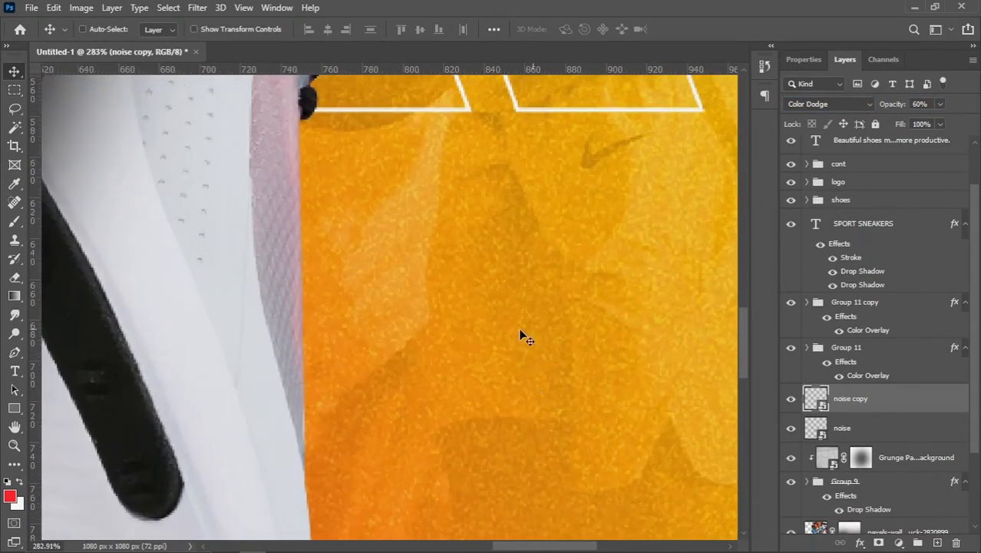
pyautogui.keyDown('shift'); pyautogui.click(850, 433); pyautogui.keyUp('shift')
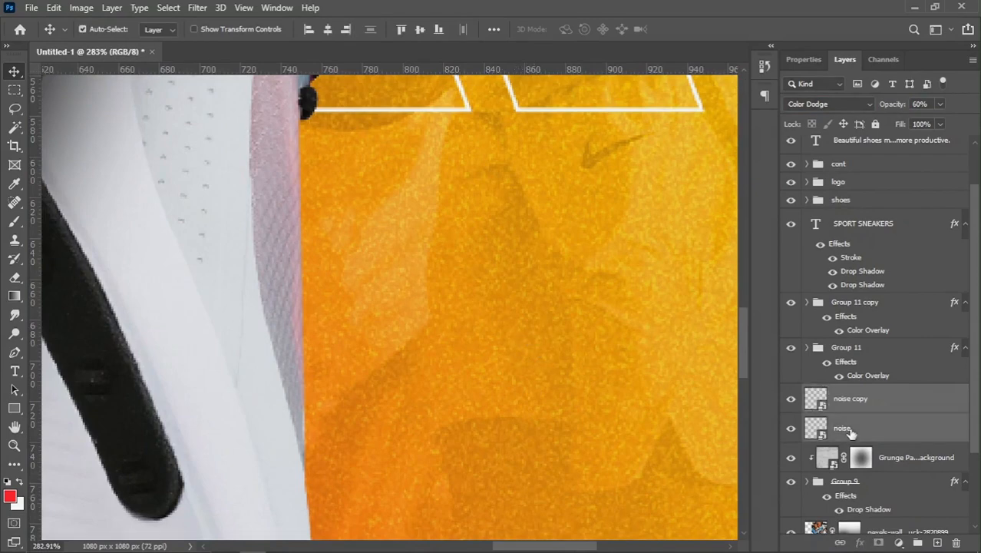
pyautogui.hotkey('ctrl', 'g')
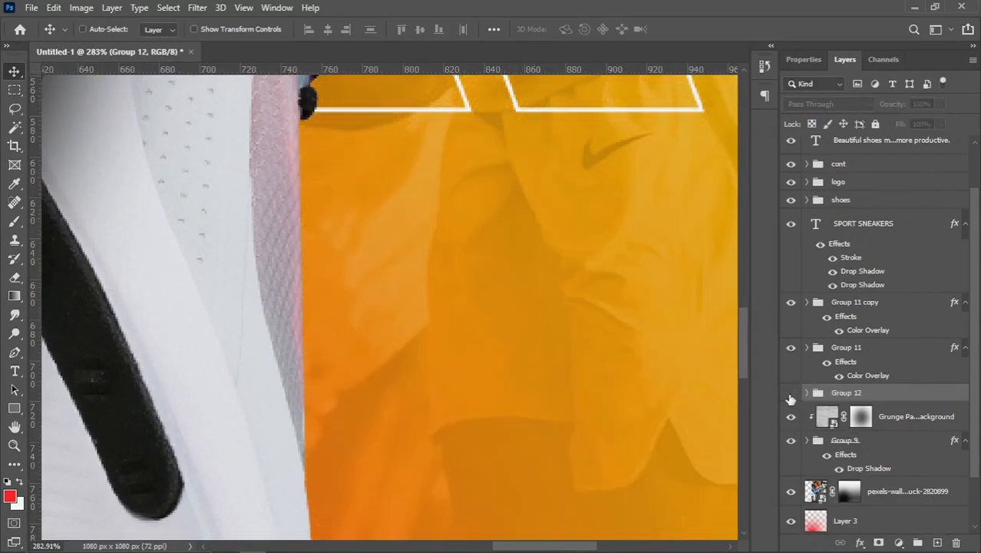
pyautogui.click(790, 395)
pyautogui.scroll(-6, 558, 321)
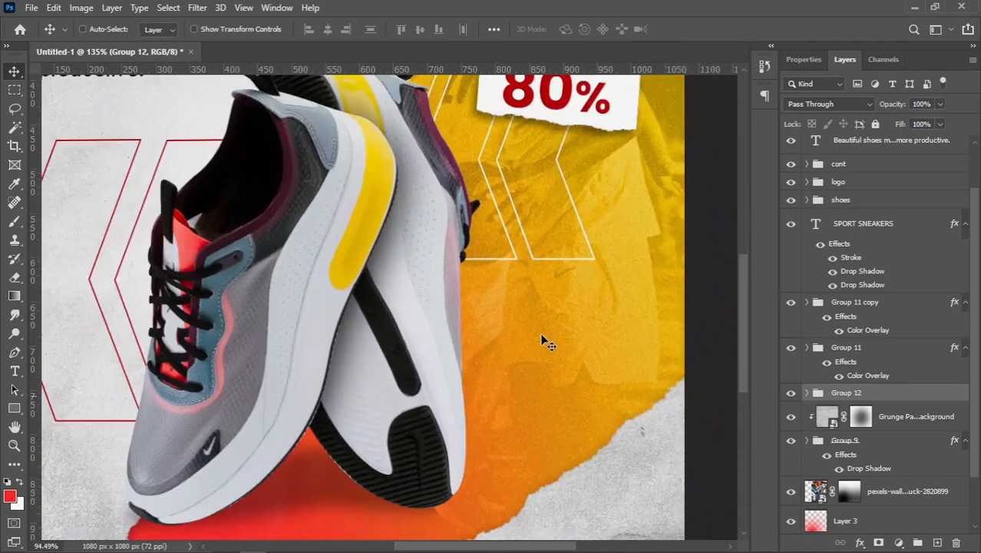
pyautogui.scroll(2, 314, 185)
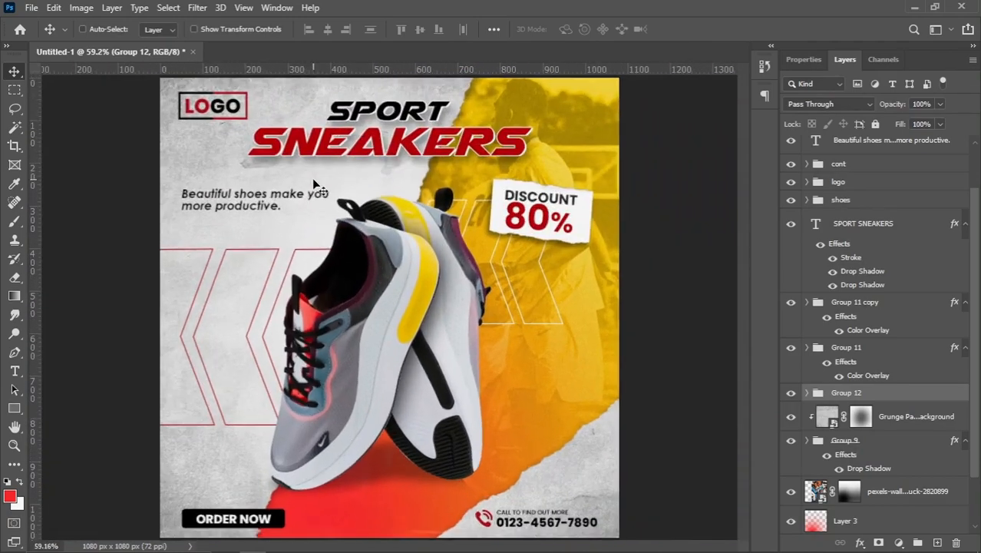
pyautogui.scroll(-1, 398, 235)
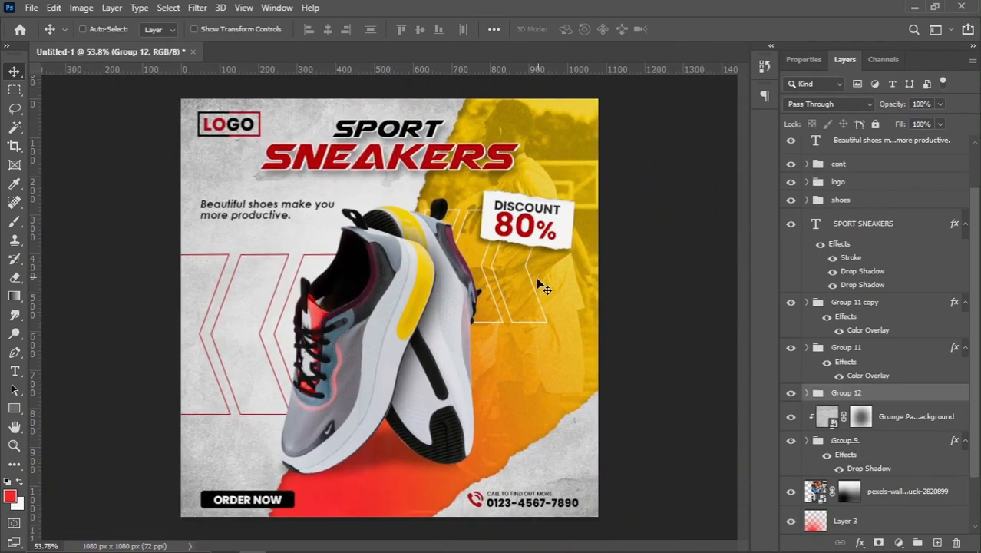